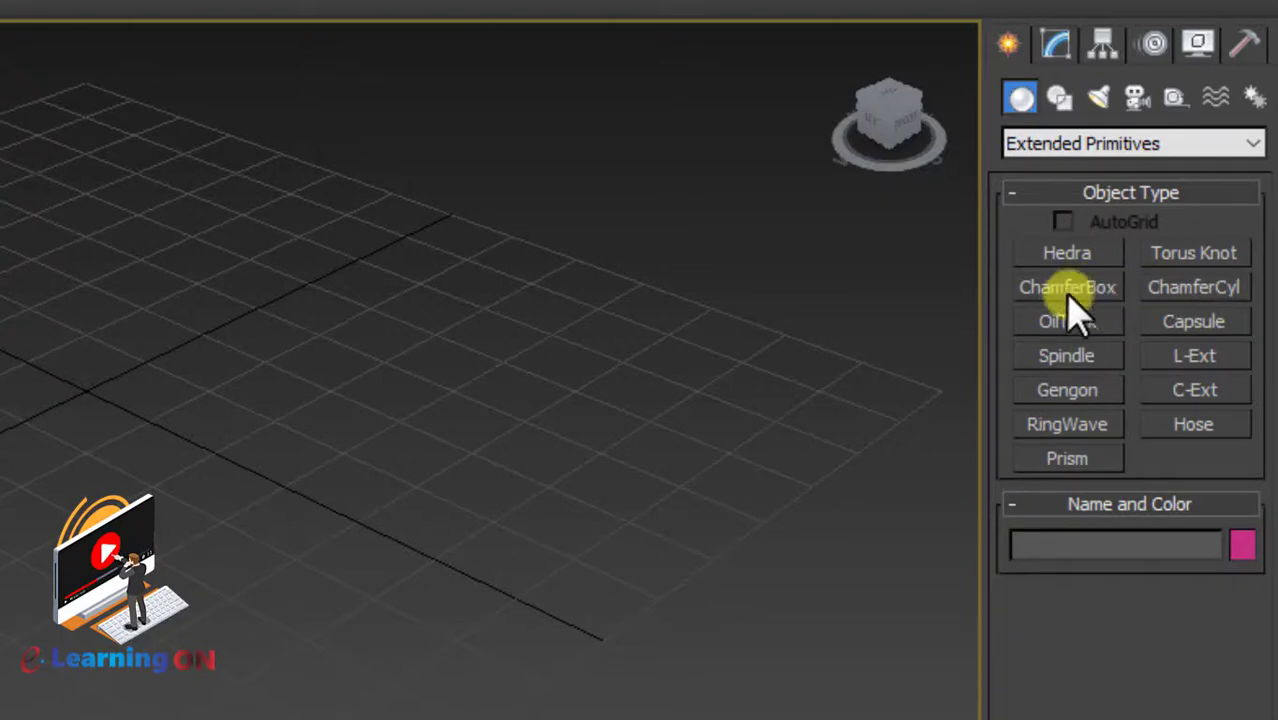
- Create a chamfer box about 97 long, 47 wide and 8.5 high with a fillet of about 2.6 across the grid's centre
left_click(1065, 290)
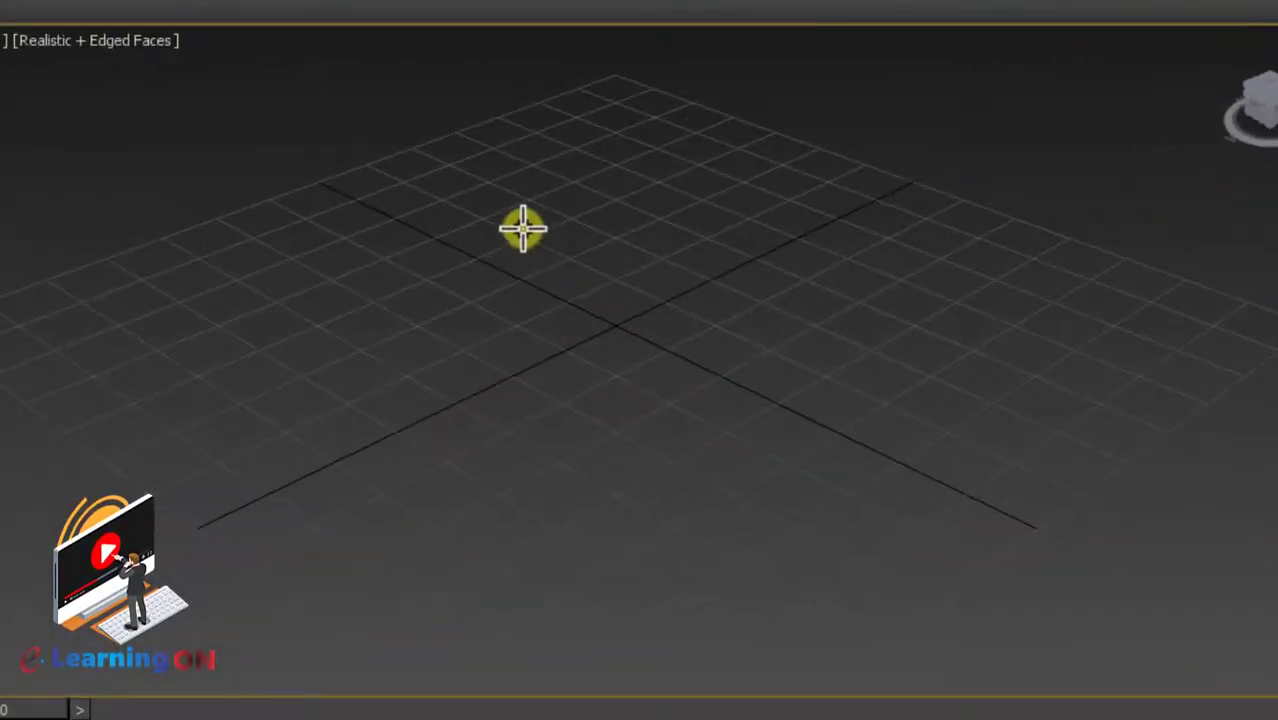
left_click_drag(523, 224, 802, 617)
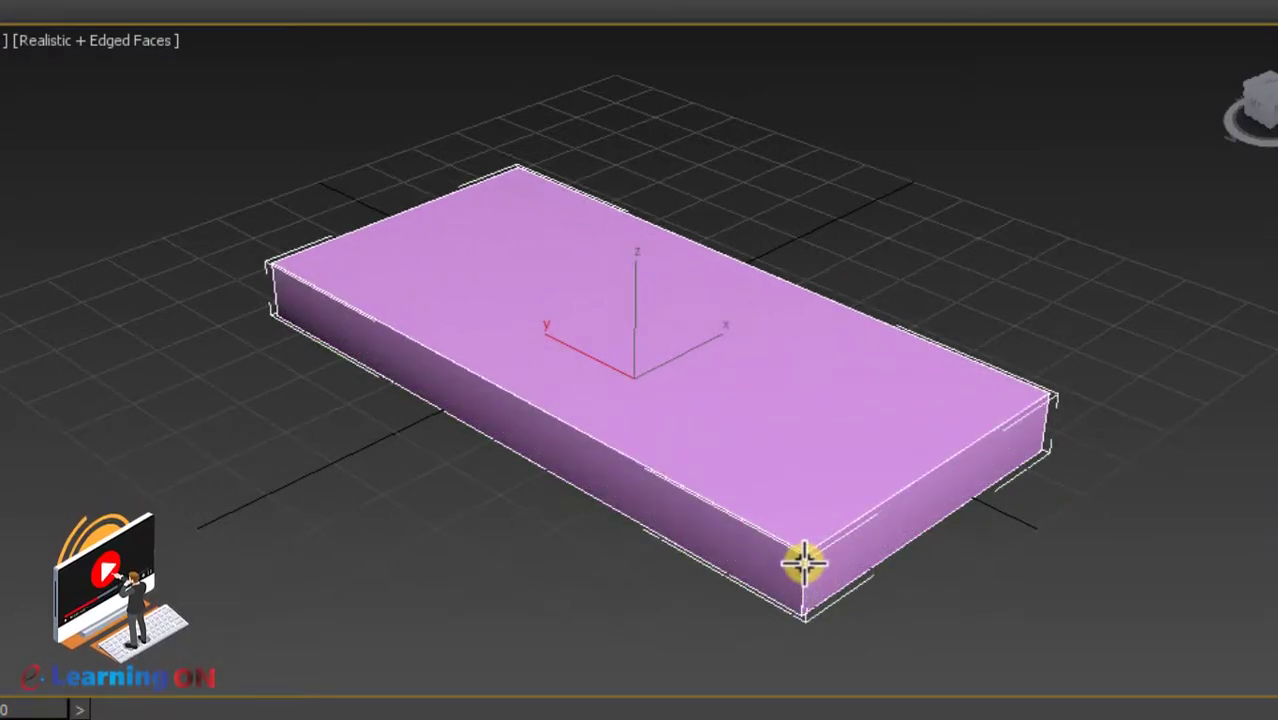
left_click(803, 565)
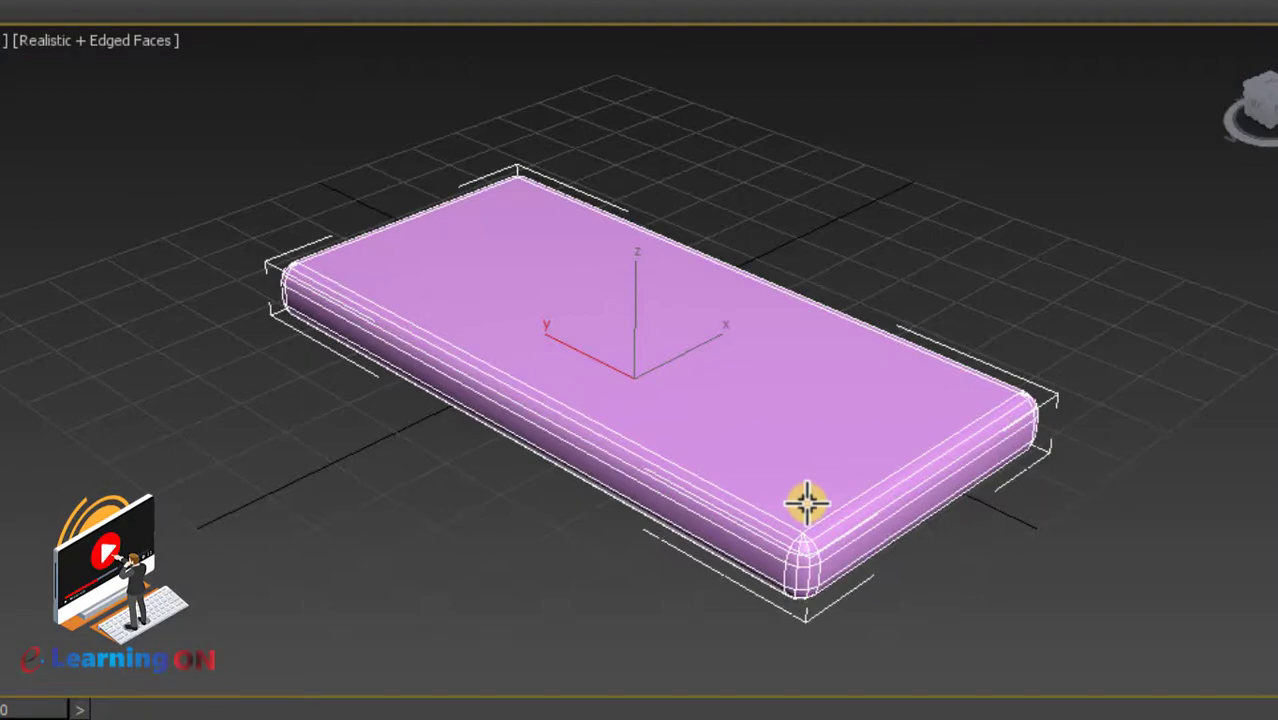
left_click(806, 503)
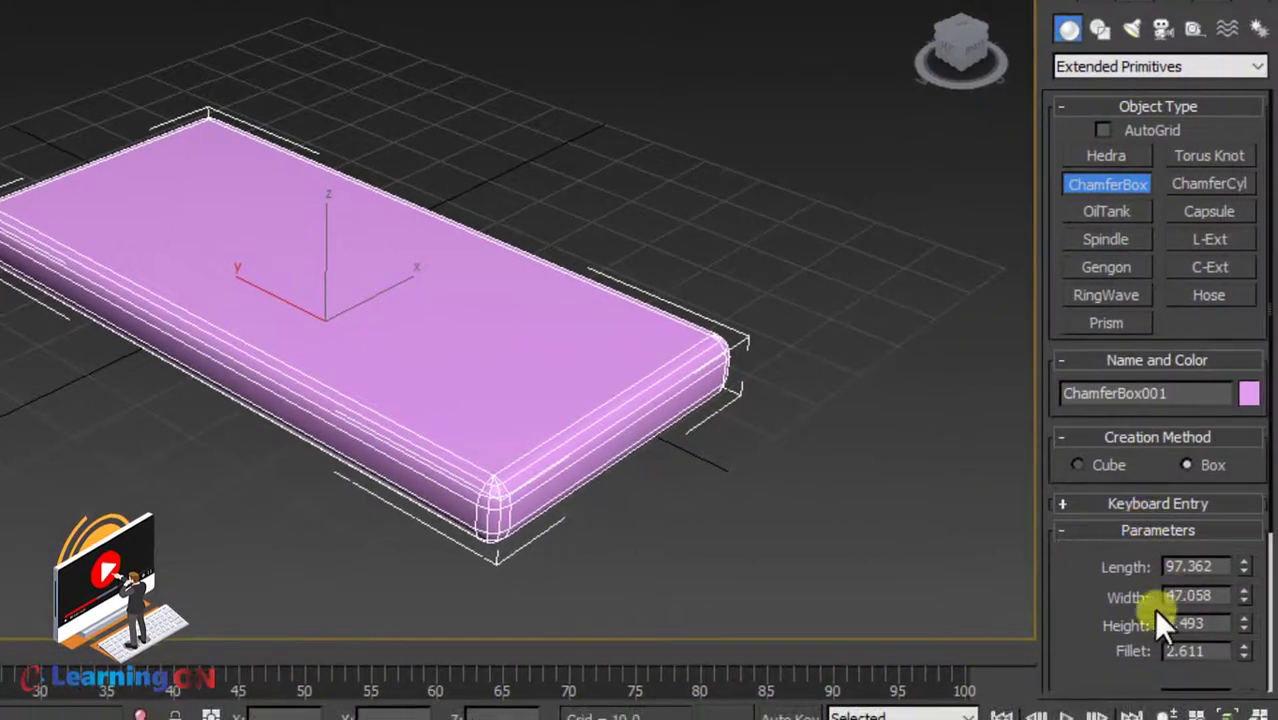
- Set the chamfer box to 9 length segments and 6 width segments
left_click_drag(1087, 601, 1093, 363)
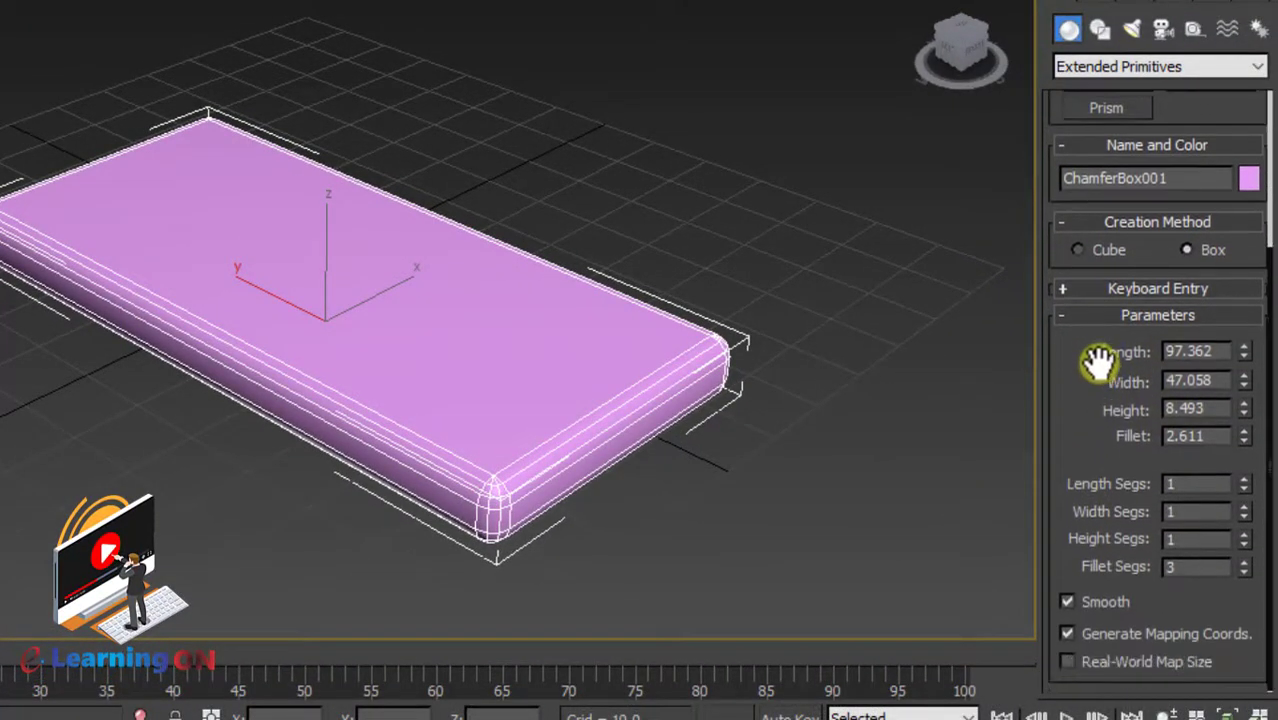
left_click(1243, 477)
left_click(1243, 477)
left_click(1243, 477)
left_click(1243, 477)
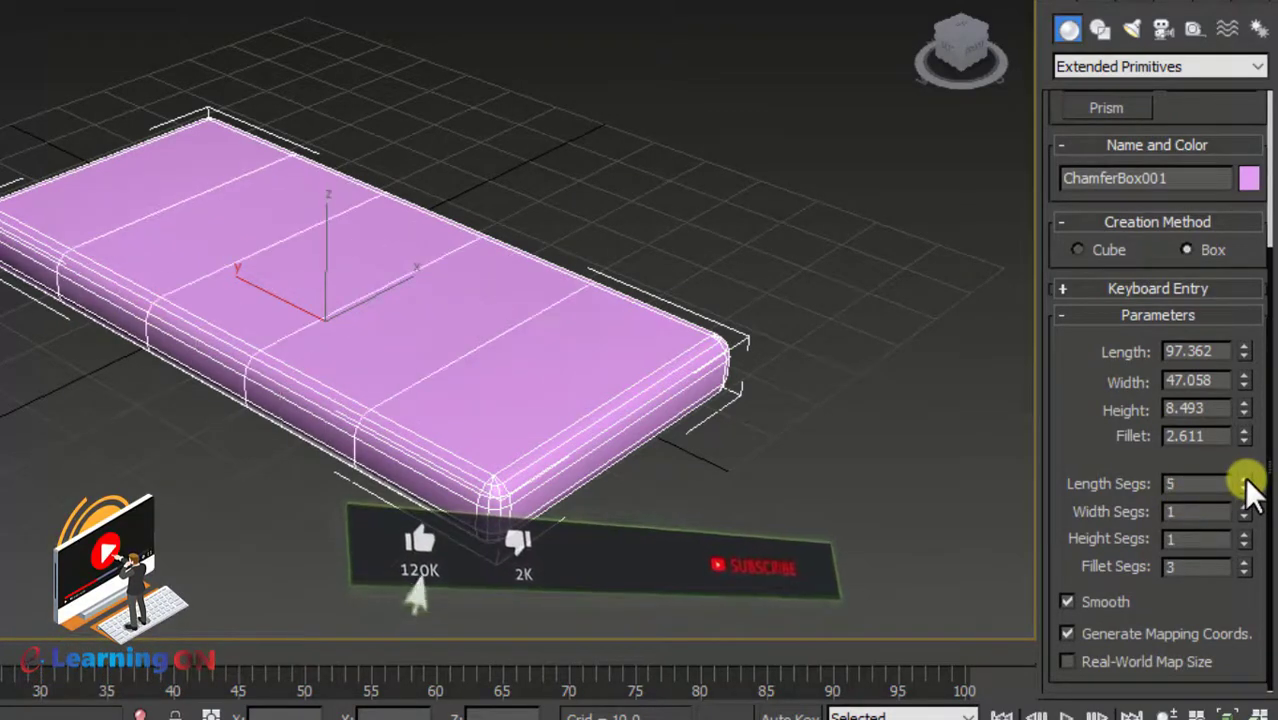
left_click(1244, 477)
left_click(1244, 477)
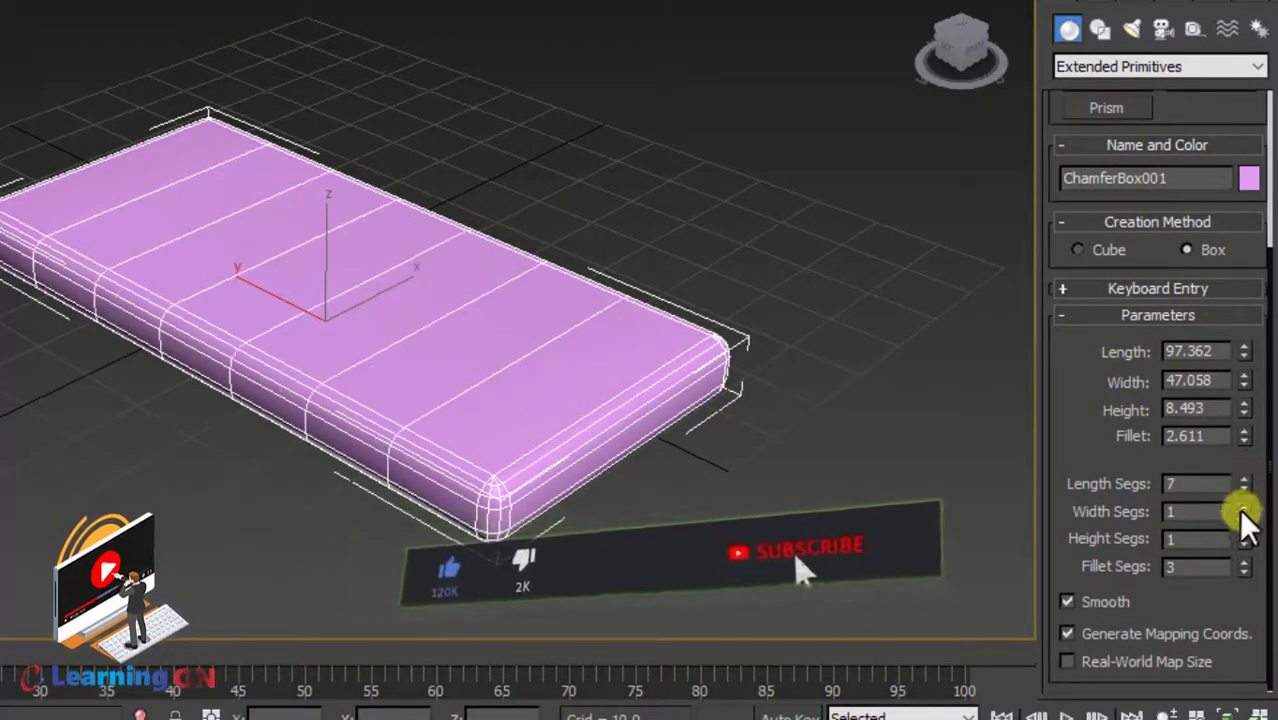
left_click(1243, 507)
left_click(1243, 507)
left_click(1243, 507)
left_click(1243, 507)
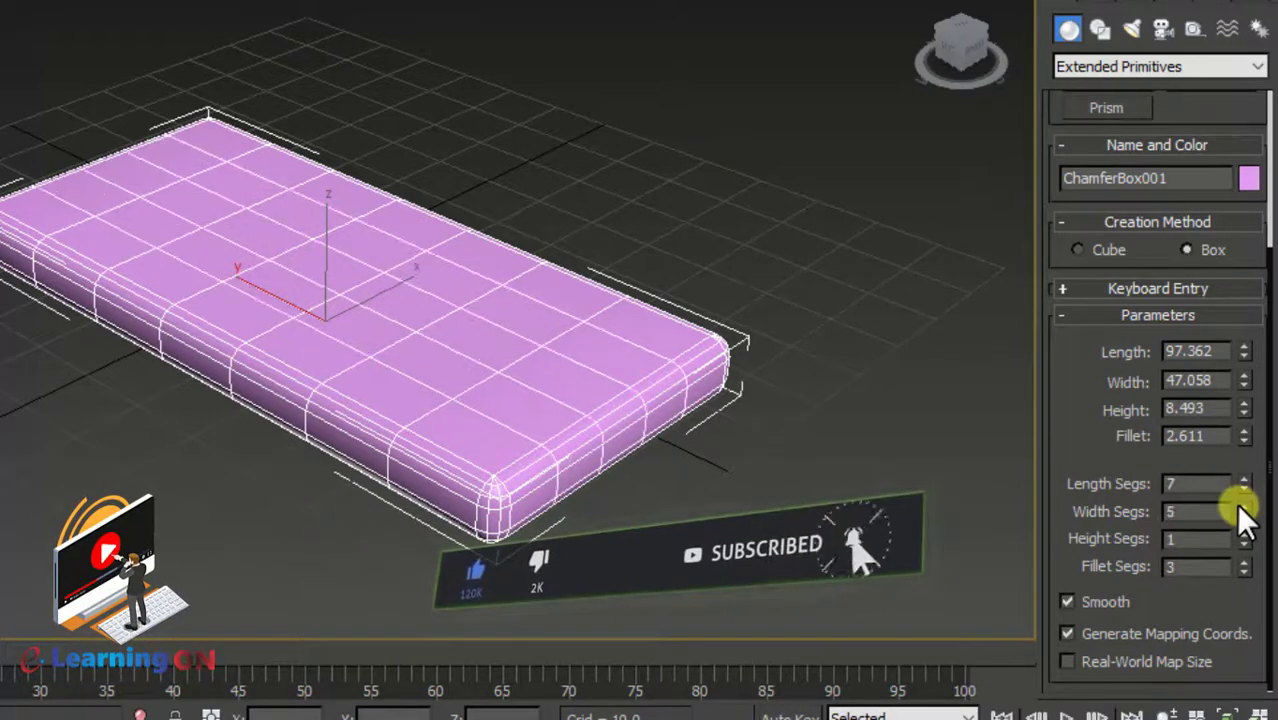
left_click(1243, 507)
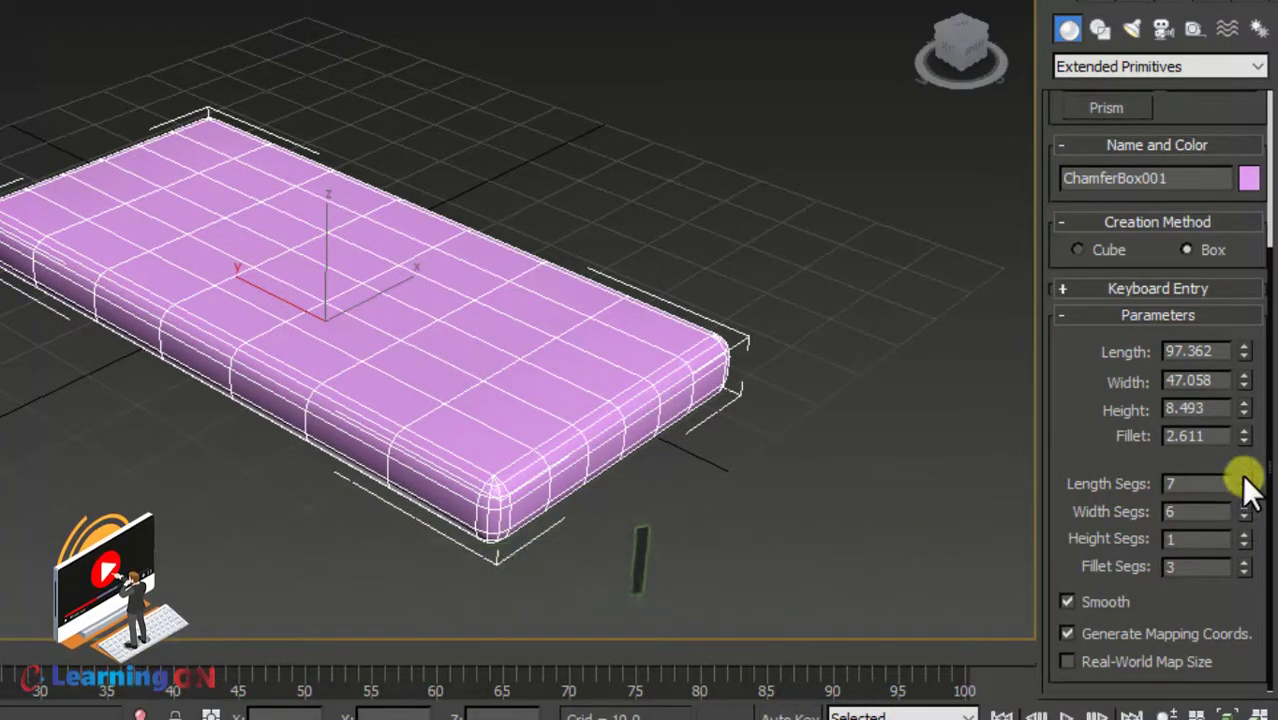
left_click(1241, 476)
left_click(1241, 476)
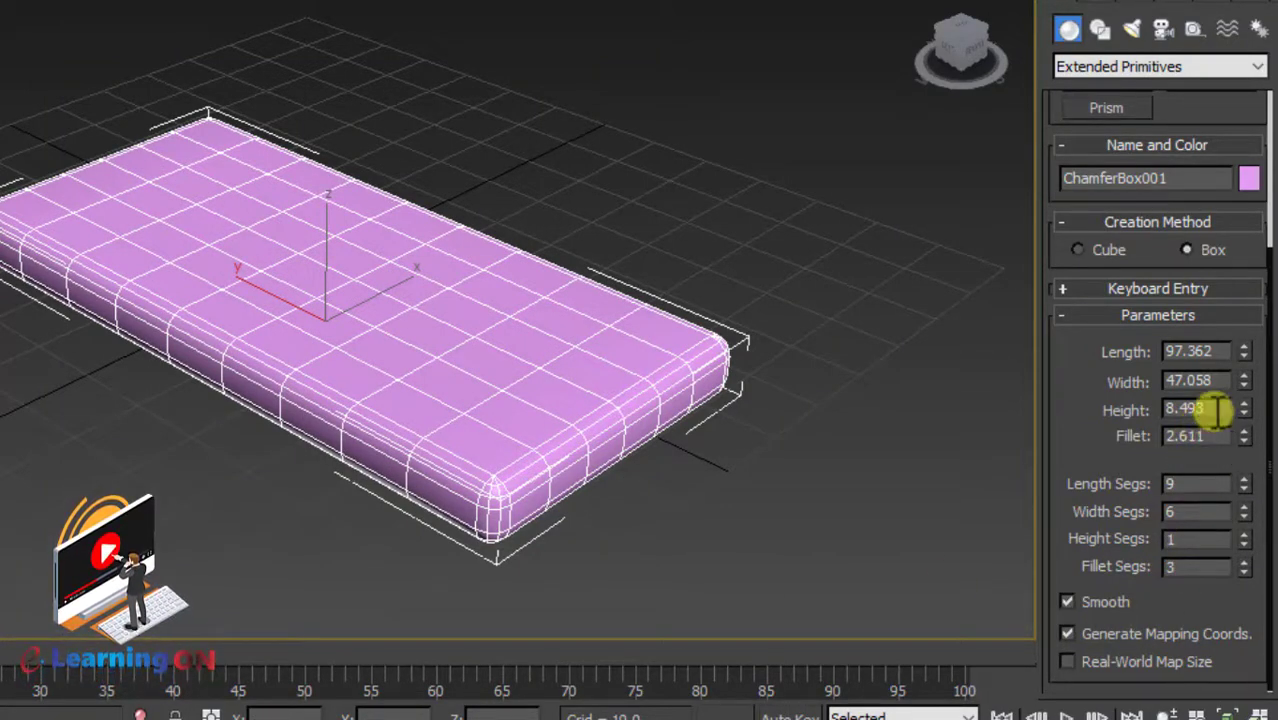
- Set the chamfer box's height to 4 and hide the viewport grid
left_click_drag(1212, 408, 1142, 410)
key("Return")
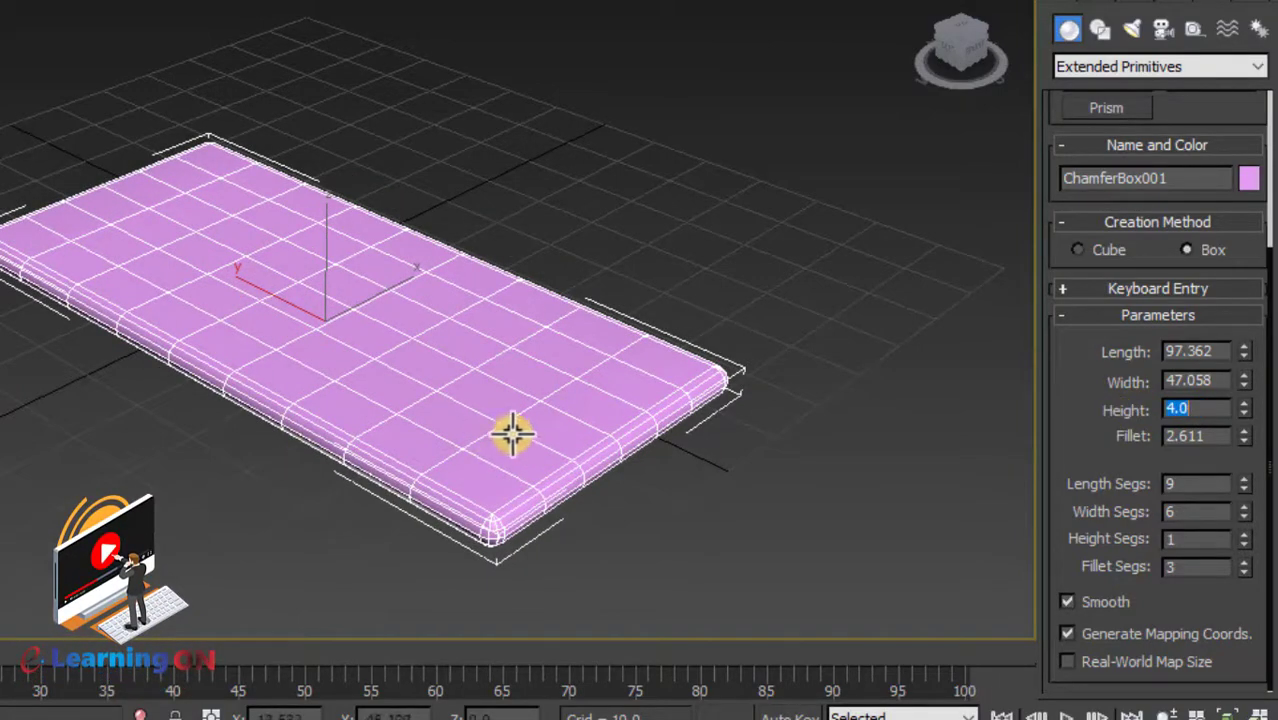
middle_click_drag(539, 424, 540, 264, "alt")
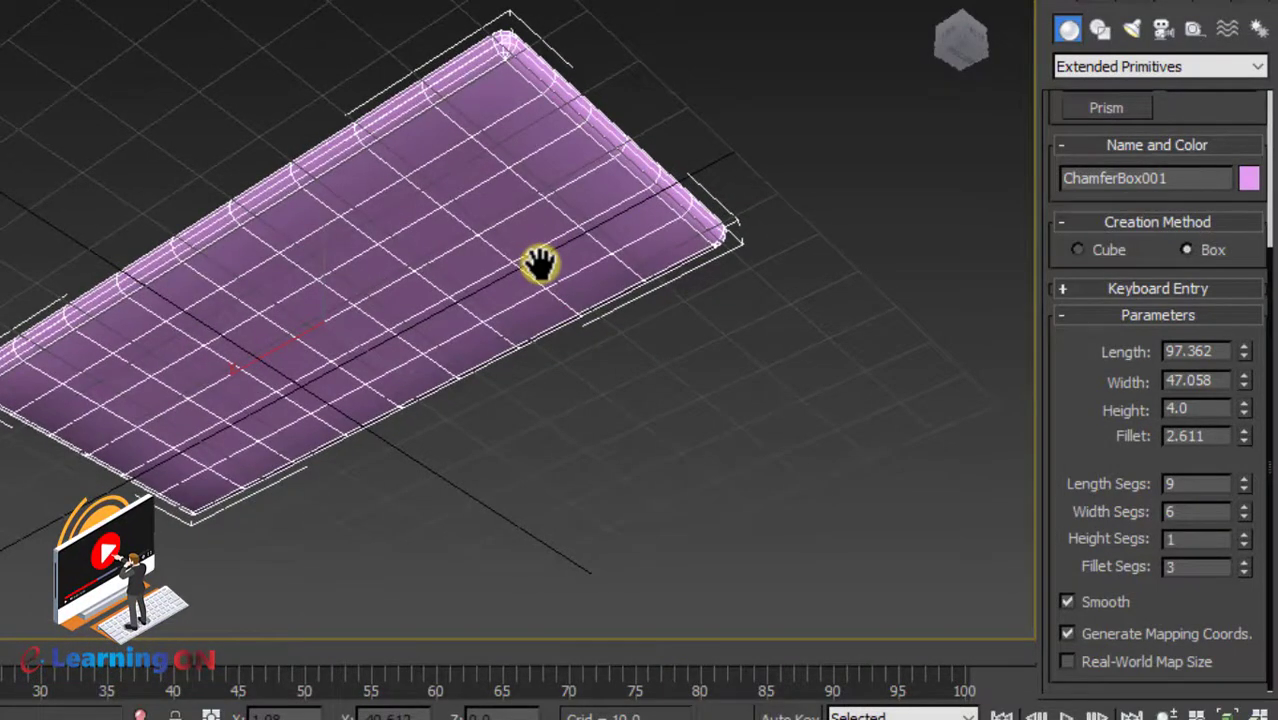
key("g")
right_click(444, 205)
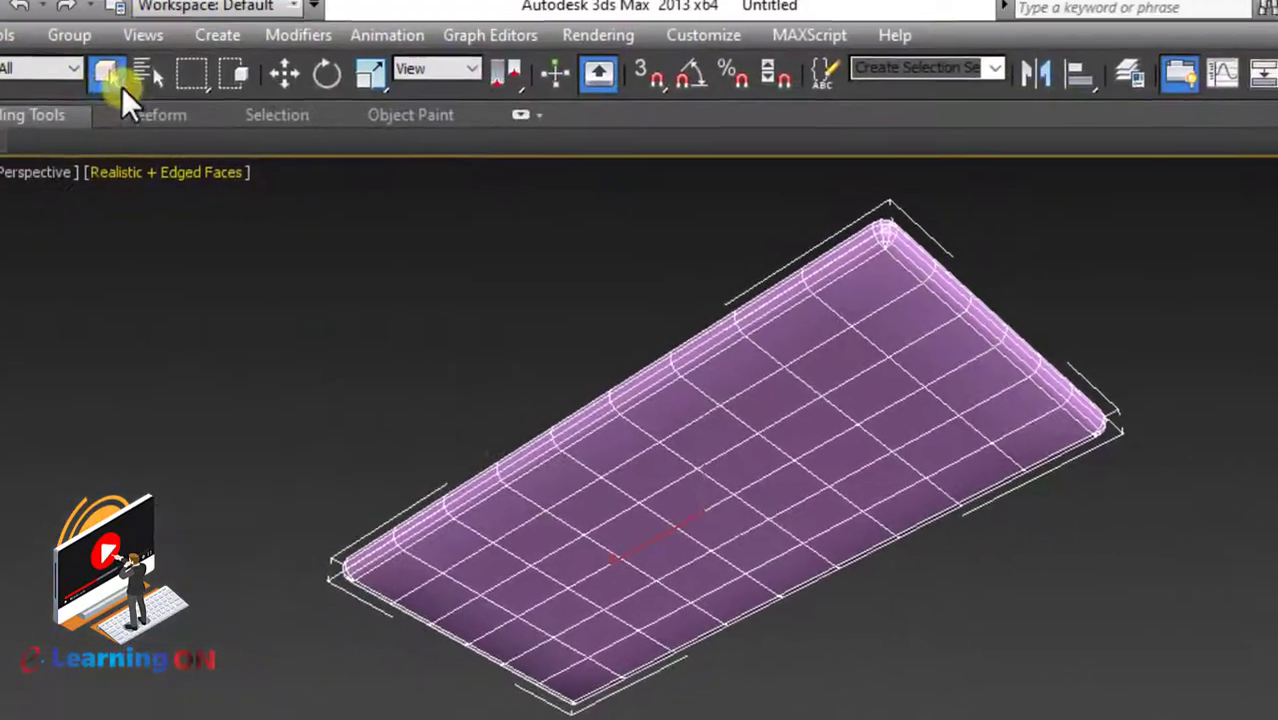
- Convert the chamfer box to an Editable Poly and enter its Polygon sub-object level
right_click(785, 512)
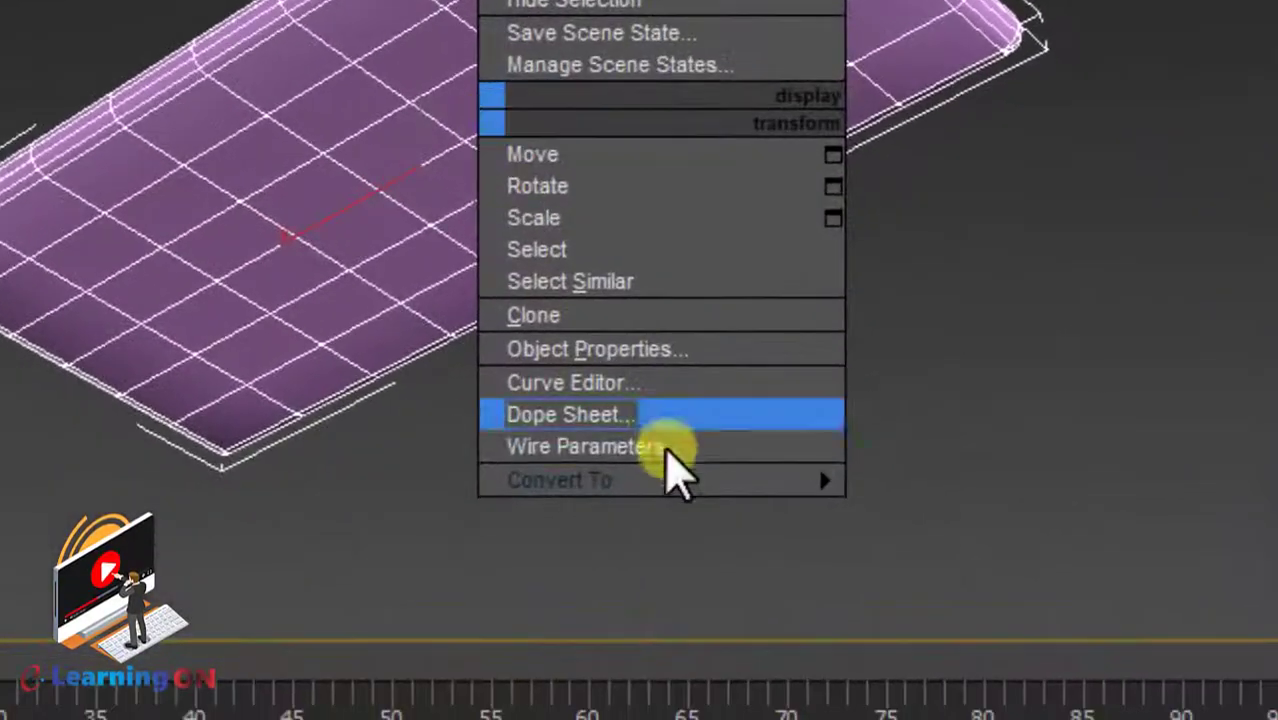
mouse_move(679, 482)
left_click(1018, 509)
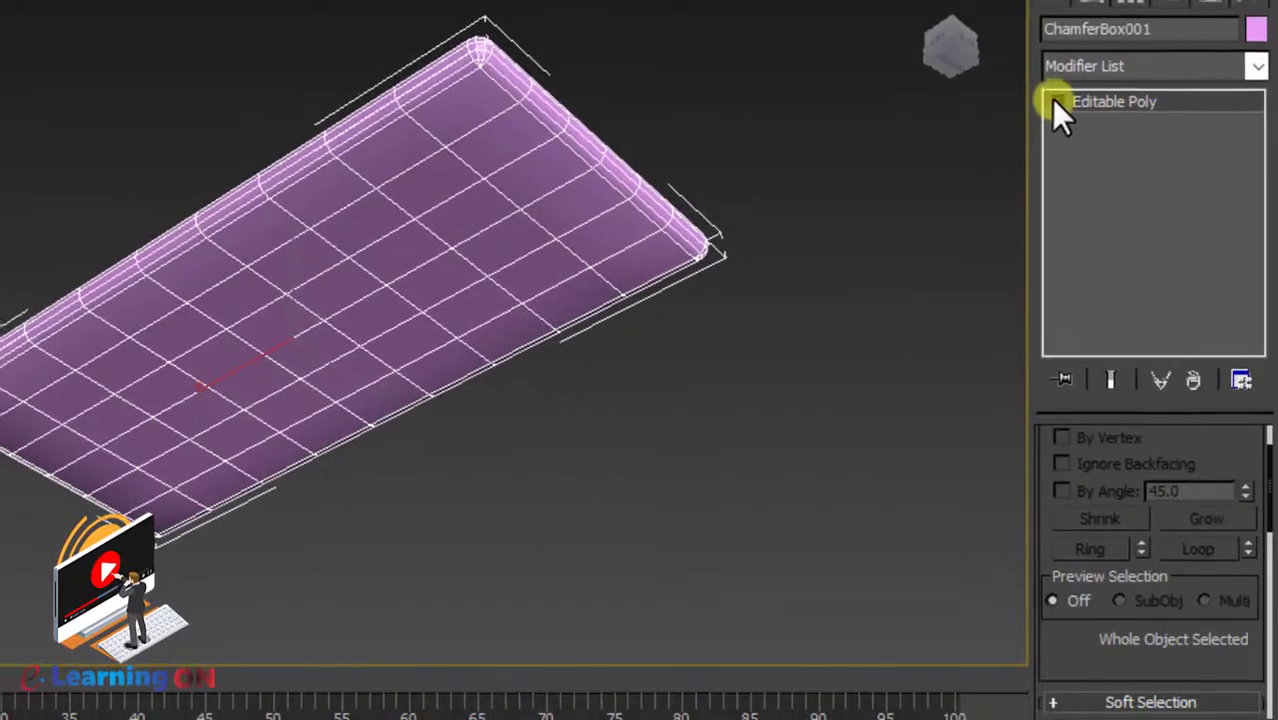
left_click(1057, 101)
left_click(1125, 188)
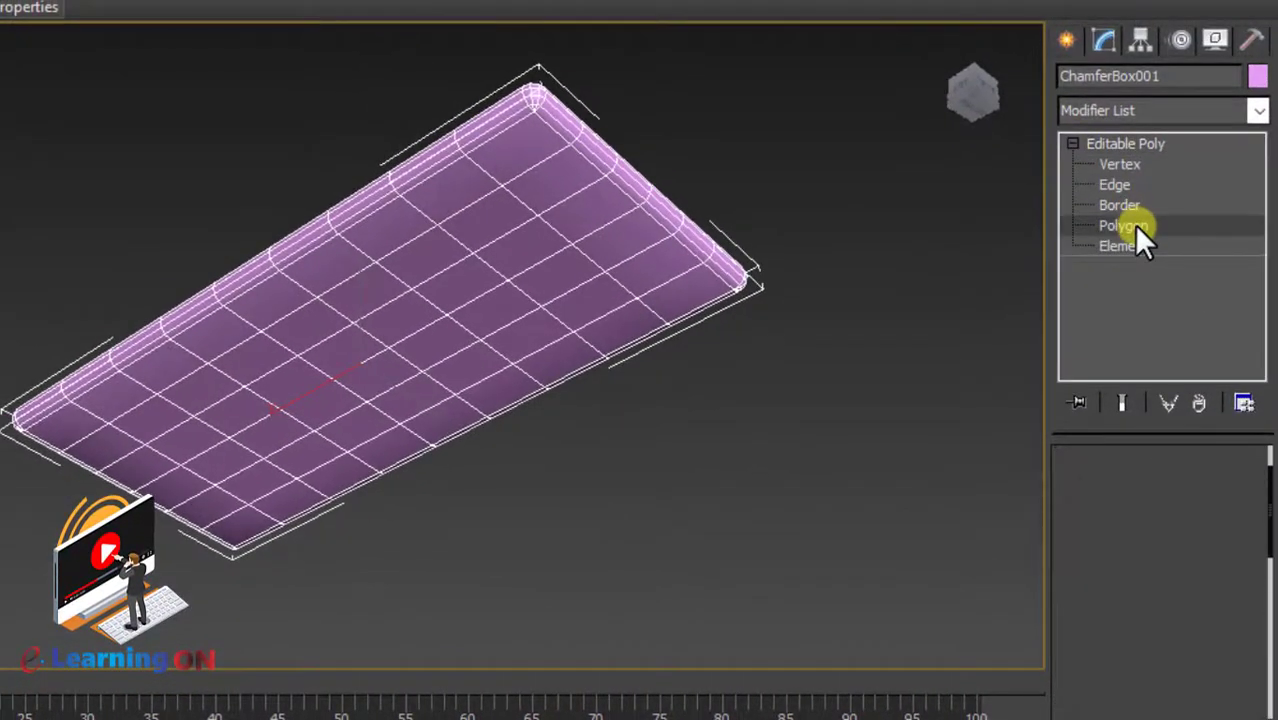
left_click(1133, 226)
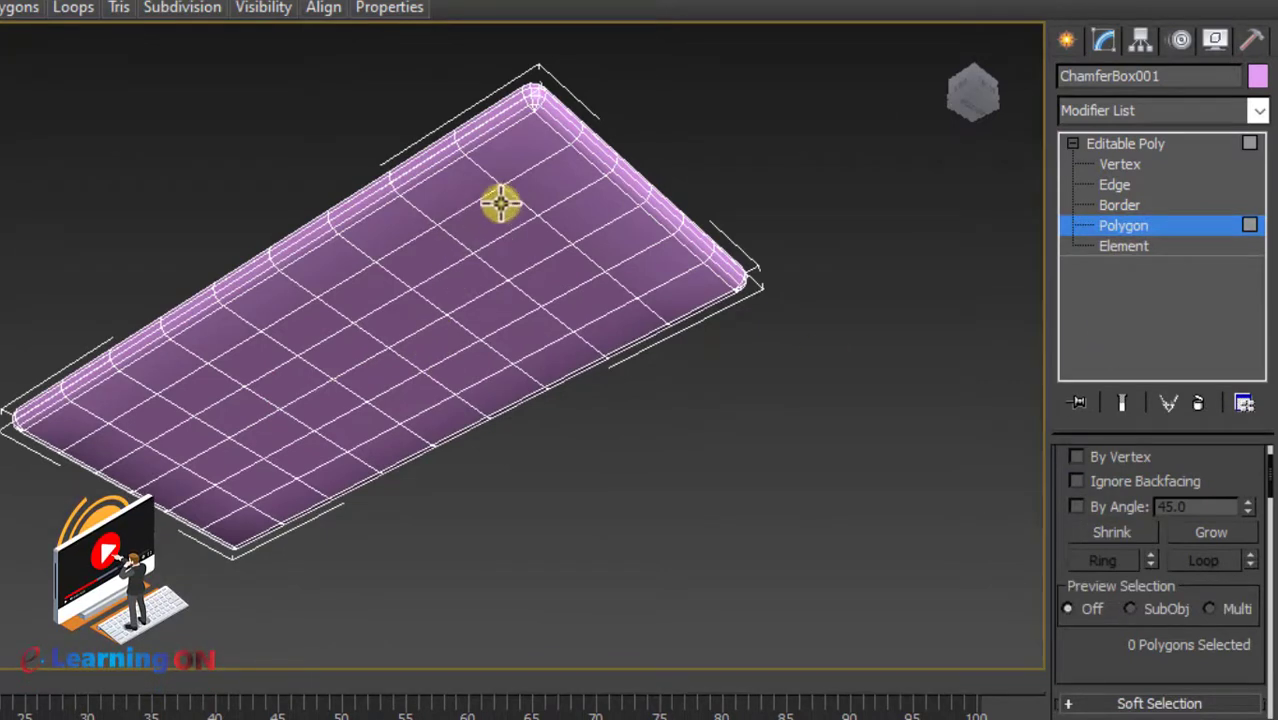
- Extrude the four corner polygons on the underside of the tabletop by 5 to start the legs
left_click(521, 151)
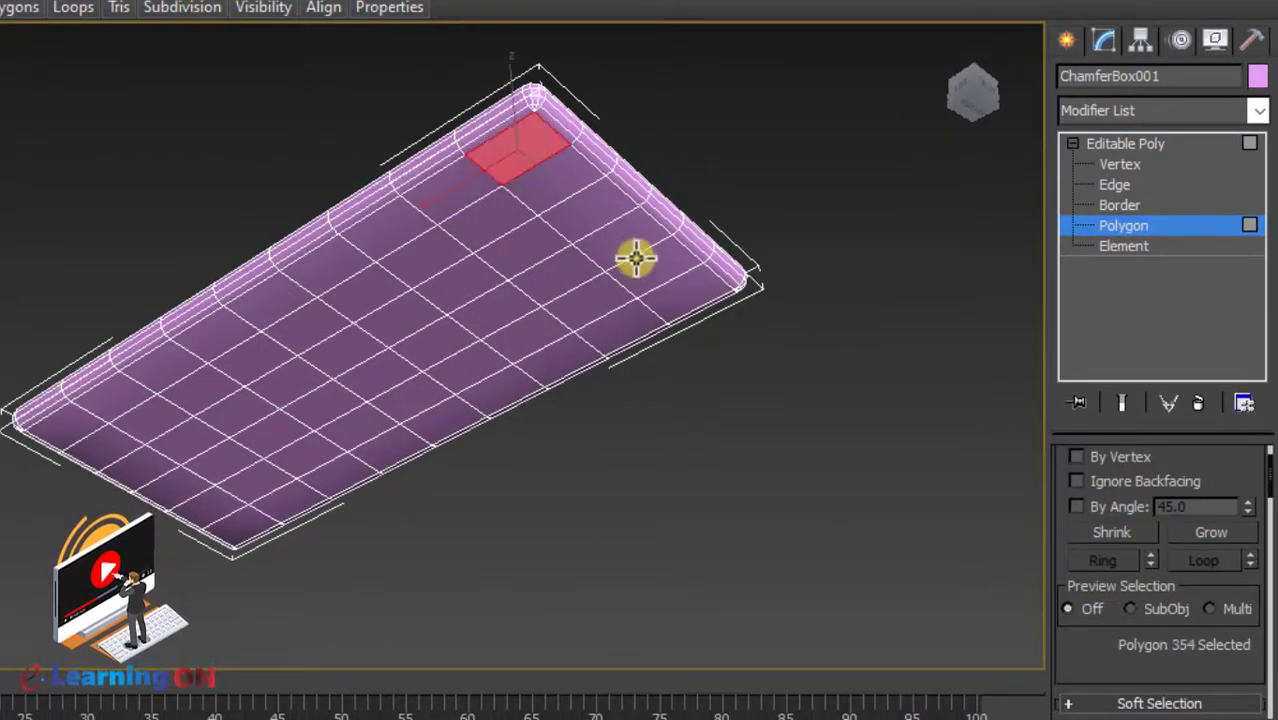
left_click(680, 293, "ctrl")
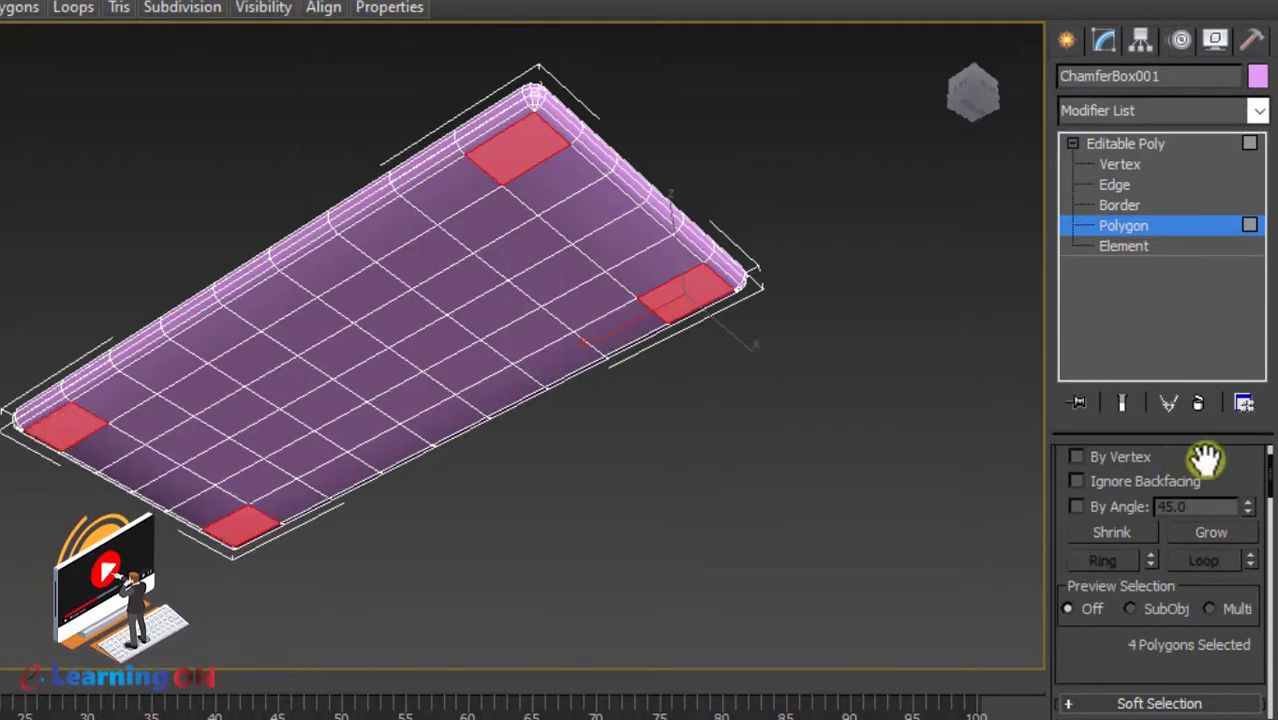
left_click_drag(1094, 649, 1104, 420)
left_click(1146, 556)
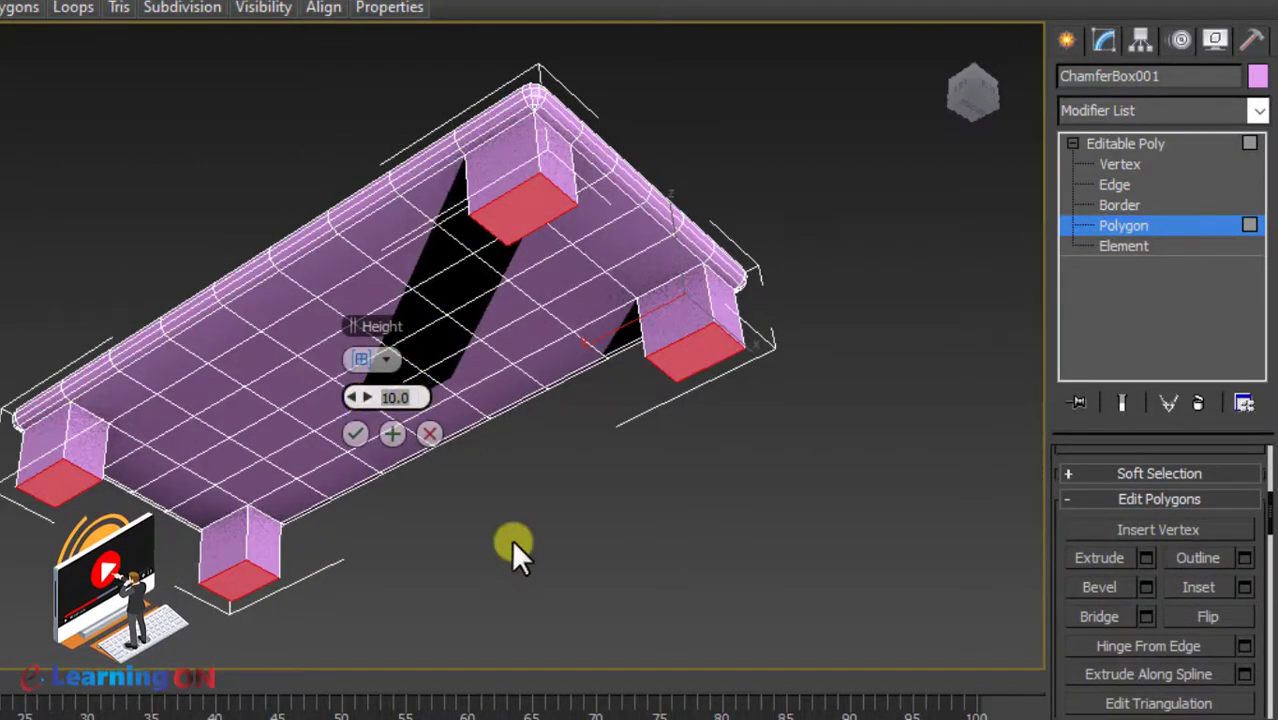
type("5")
key("Return")
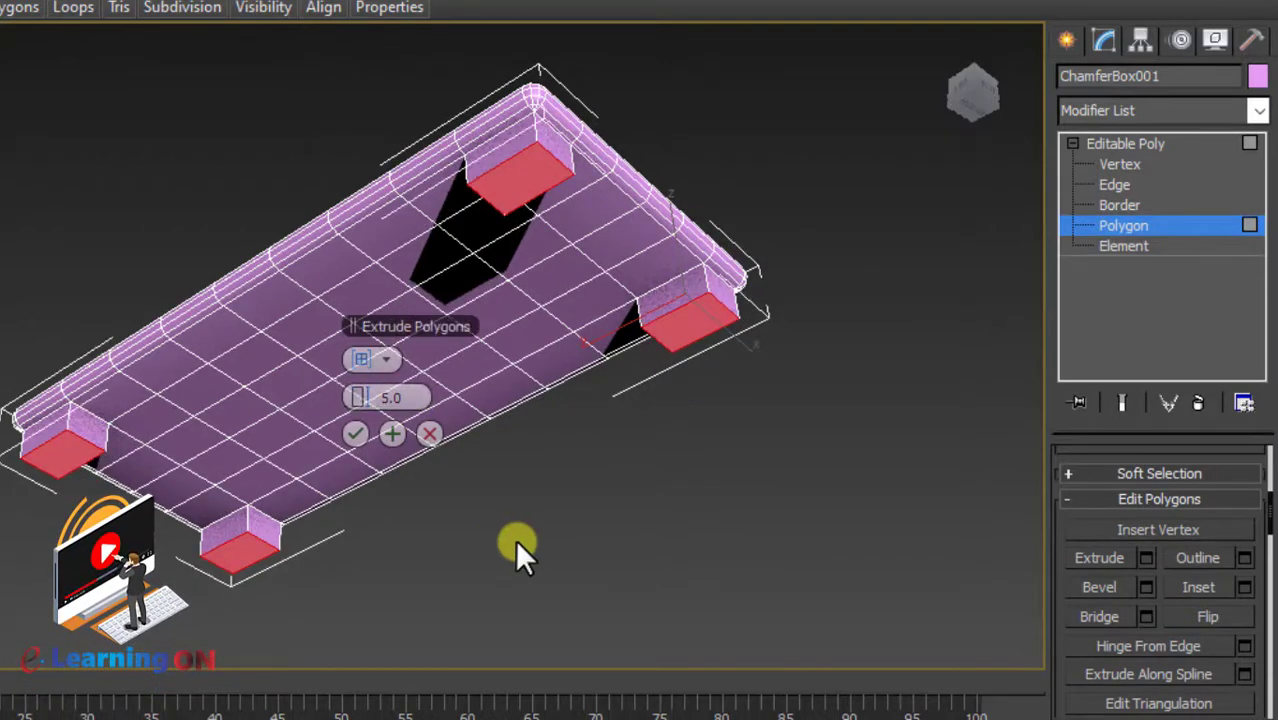
left_click(355, 433)
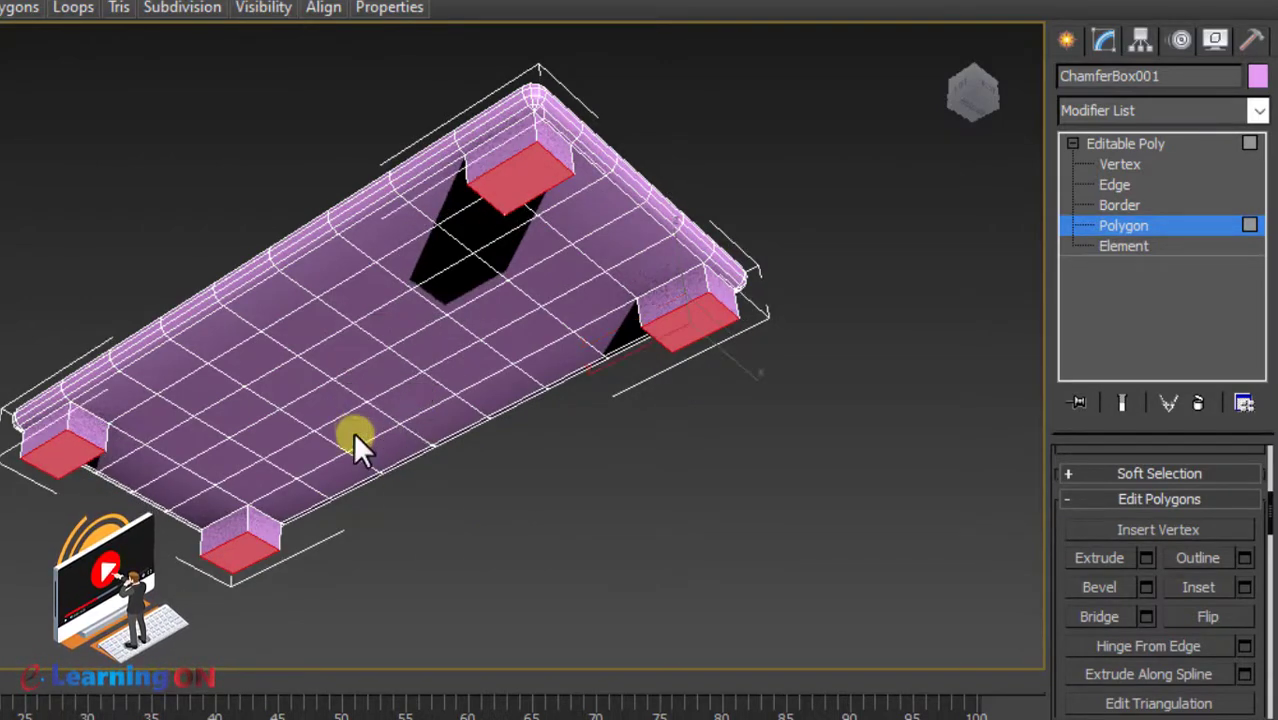
- Lengthen the four table legs with five more successive extrusions of 5 each
left_click(1147, 552)
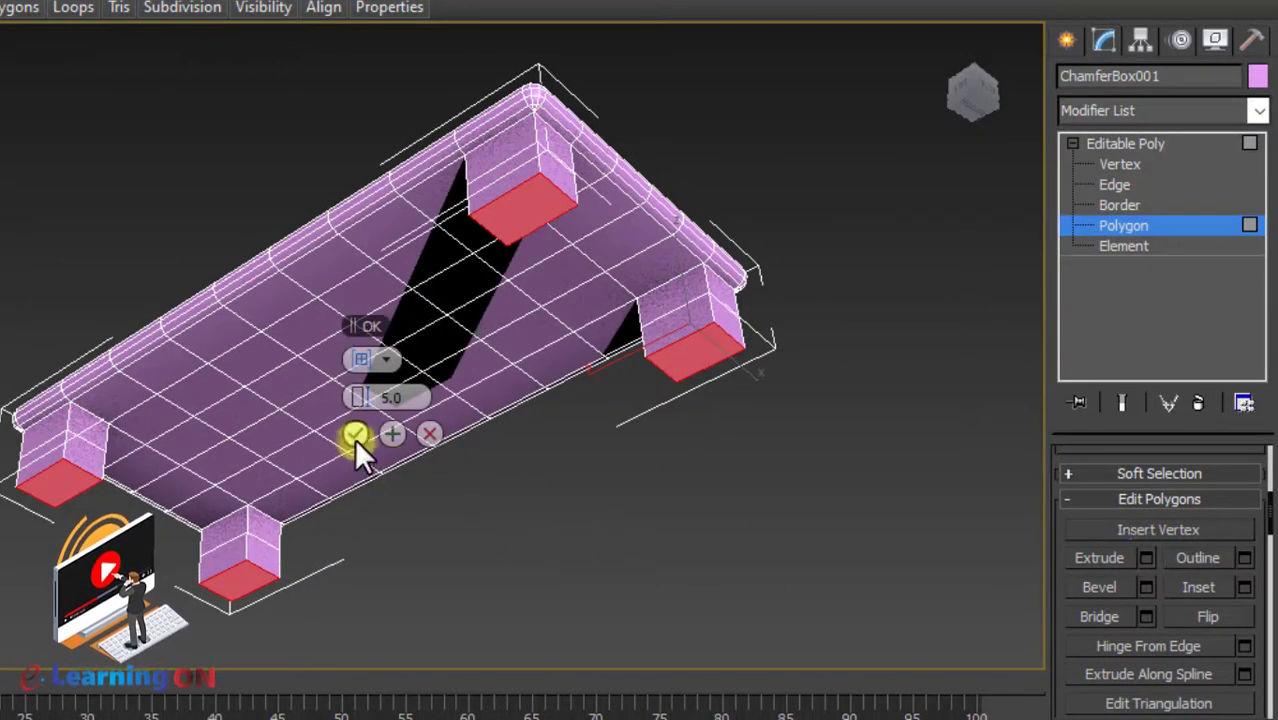
left_click(392, 434)
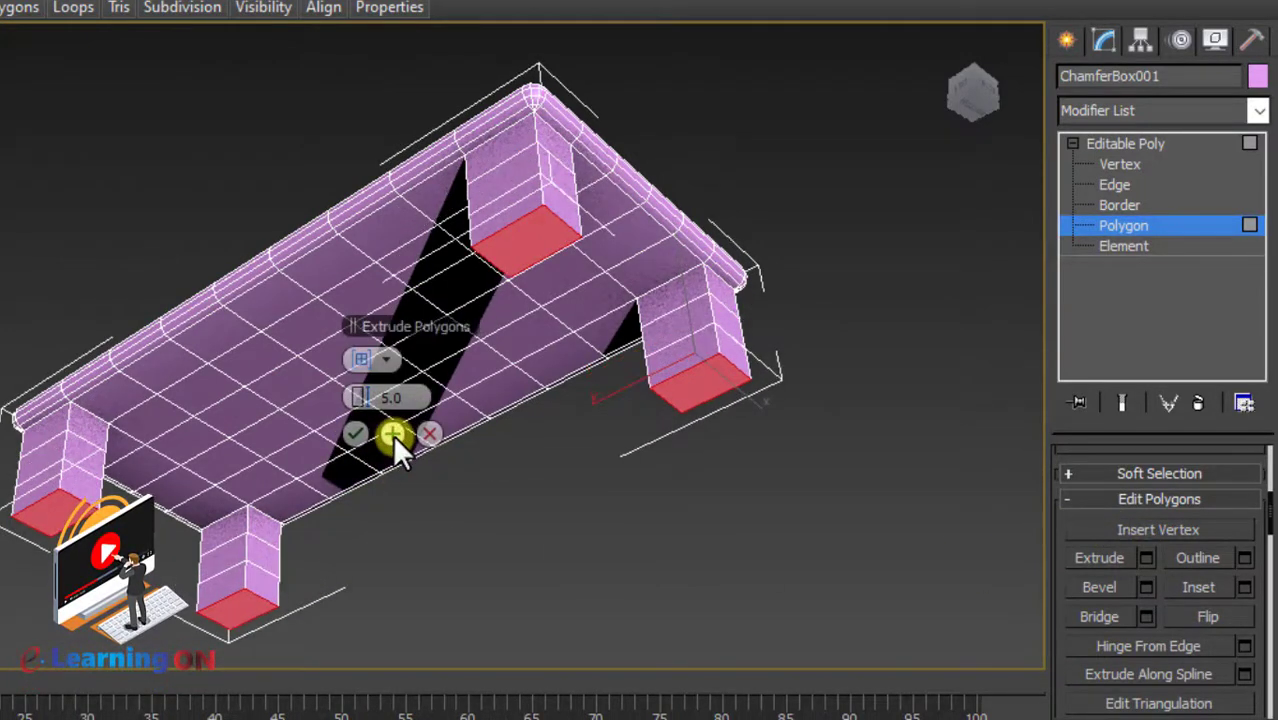
left_click(392, 434)
left_click(392, 434)
left_click(392, 434)
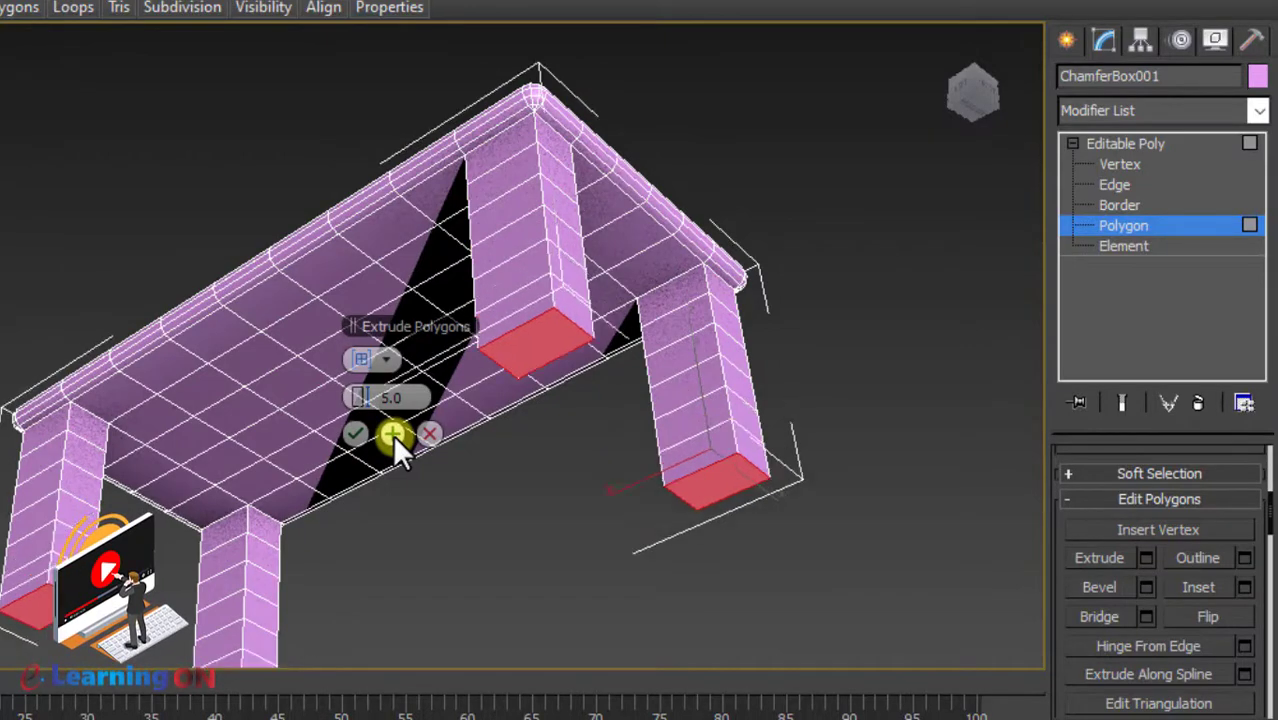
left_click(356, 433)
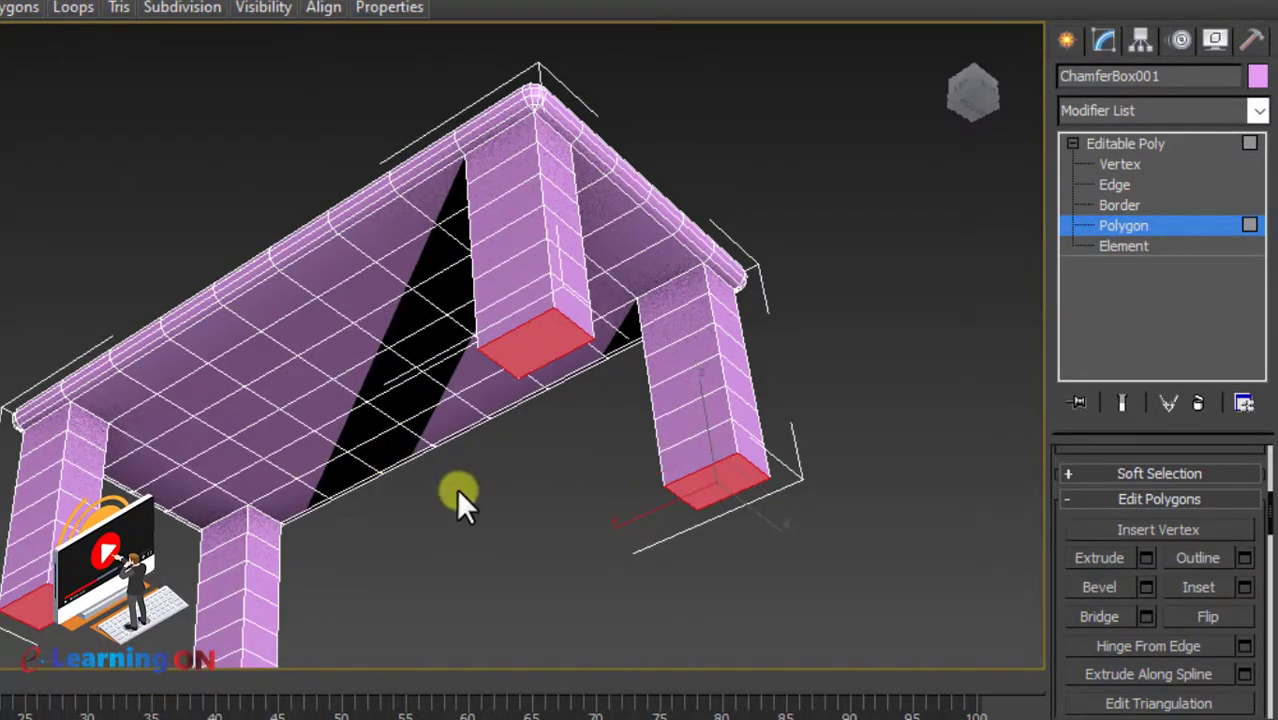
- Bridge the facing inner polygons, second segment from the floor, of the two legs at one short end of the table
middle_click_drag(456, 487, 341, 543, "alt")
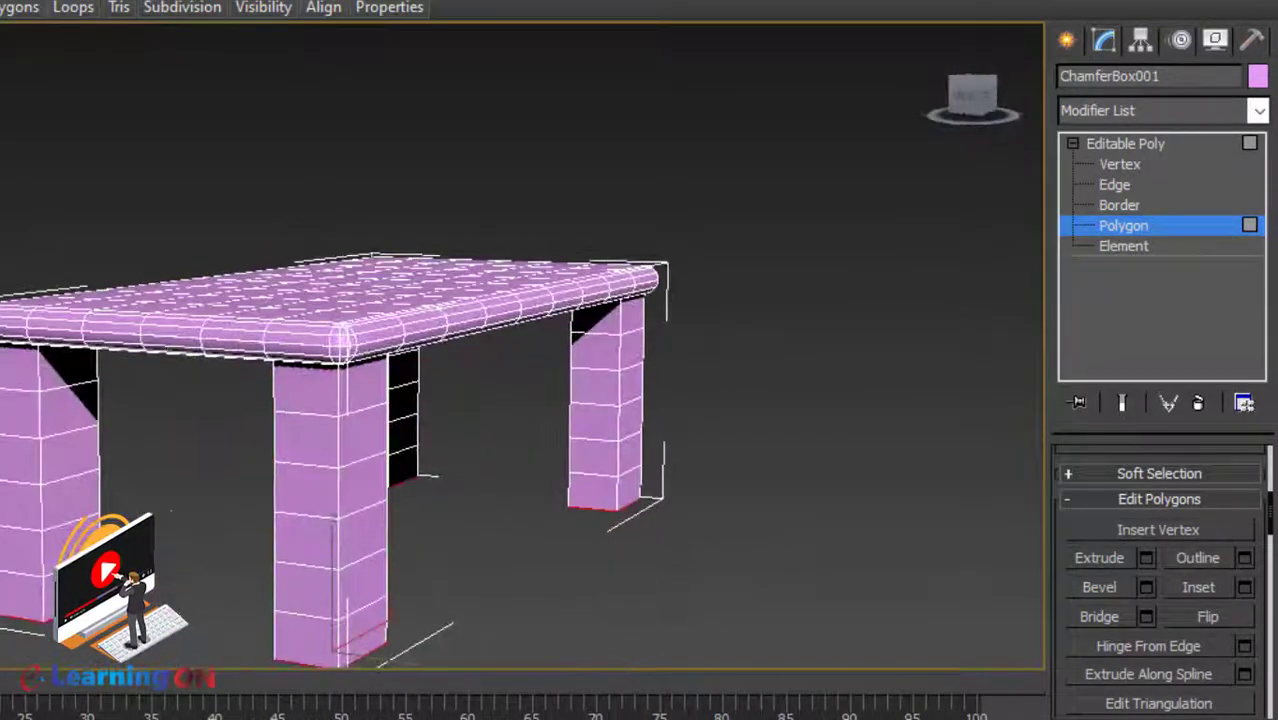
middle_click_drag(232, 550, 394, 559, "alt")
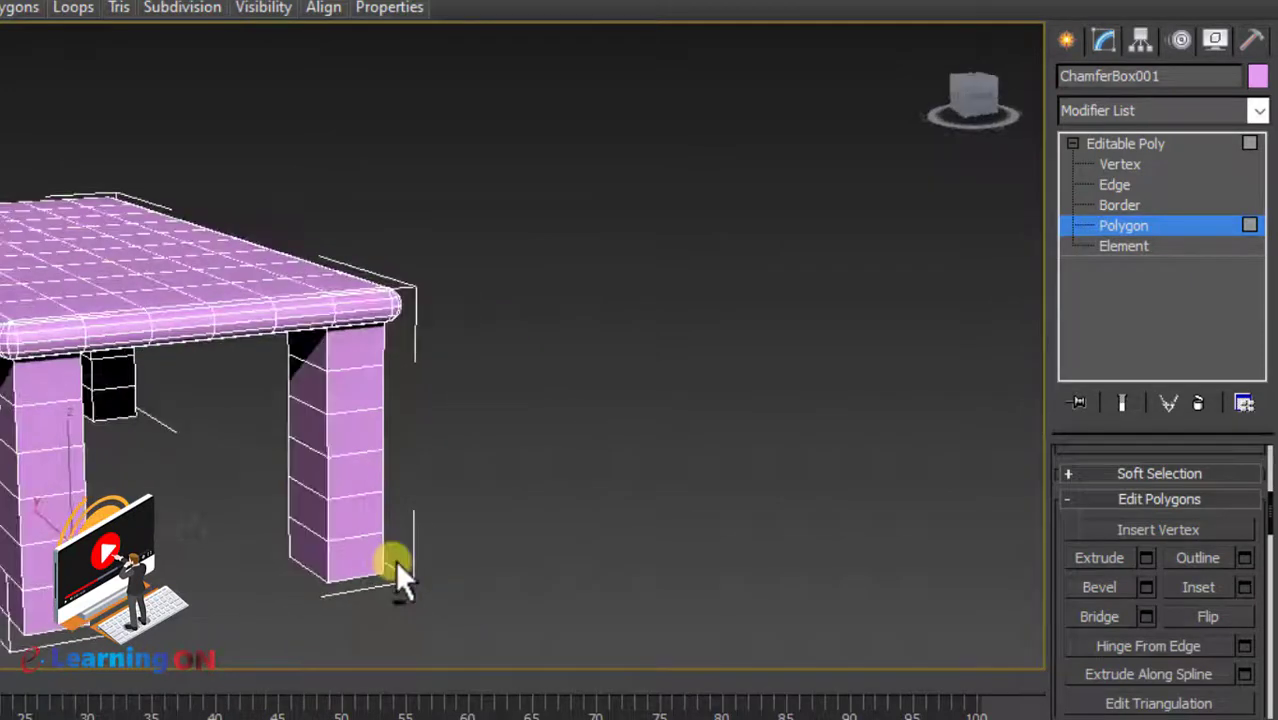
left_click(313, 512)
left_click(1119, 614)
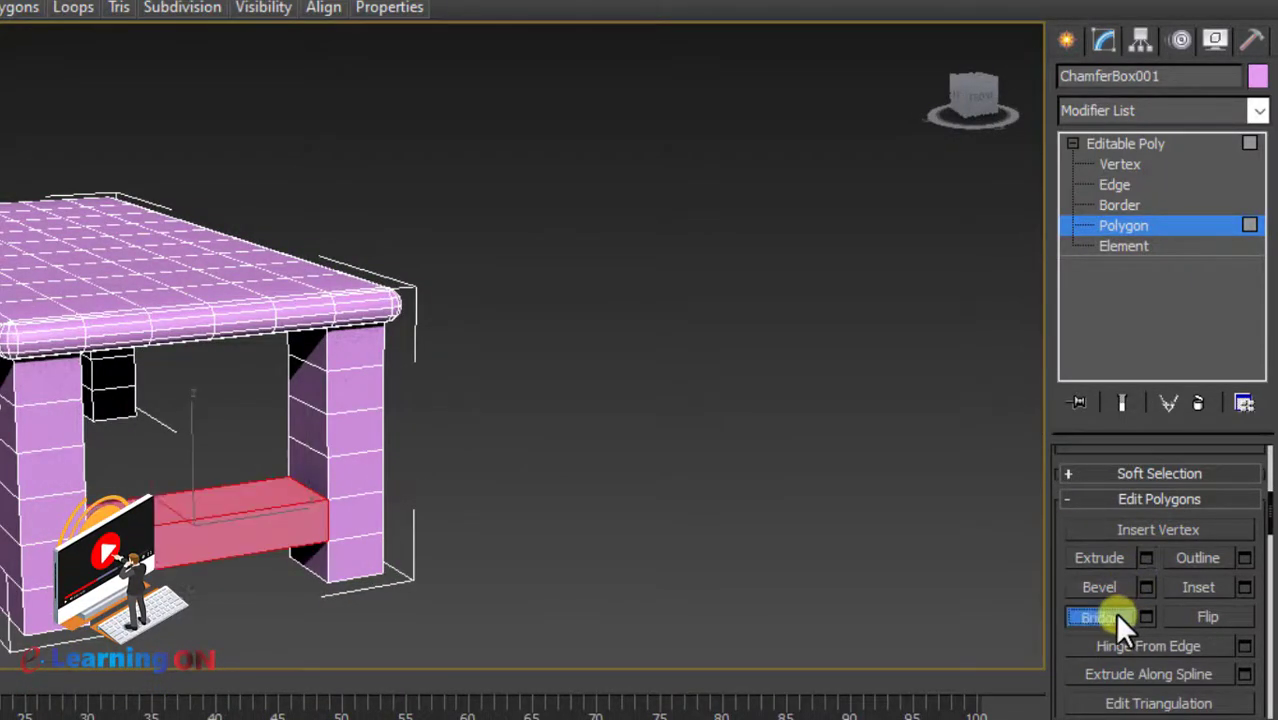
left_click(512, 486)
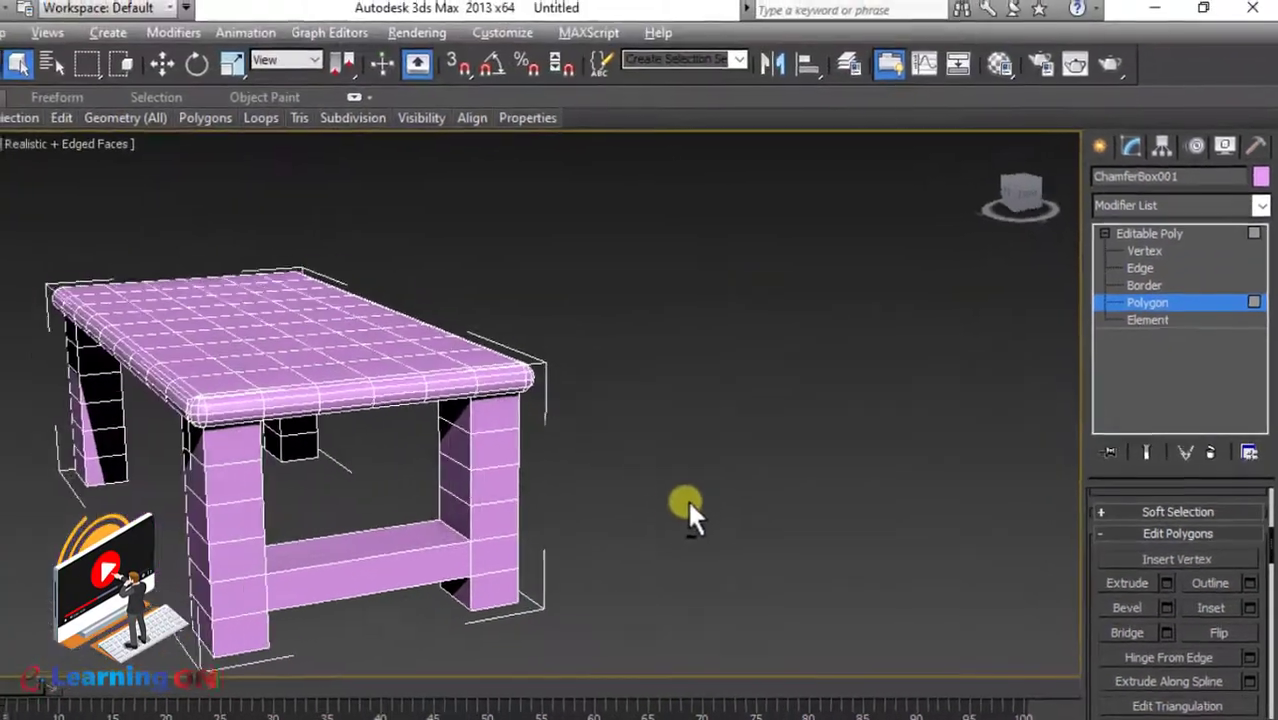
- Bridge the matching inner polygons of the two legs at the table's opposite short end to form the second crossbar
middle_click_drag(594, 462, 208, 483, "alt")
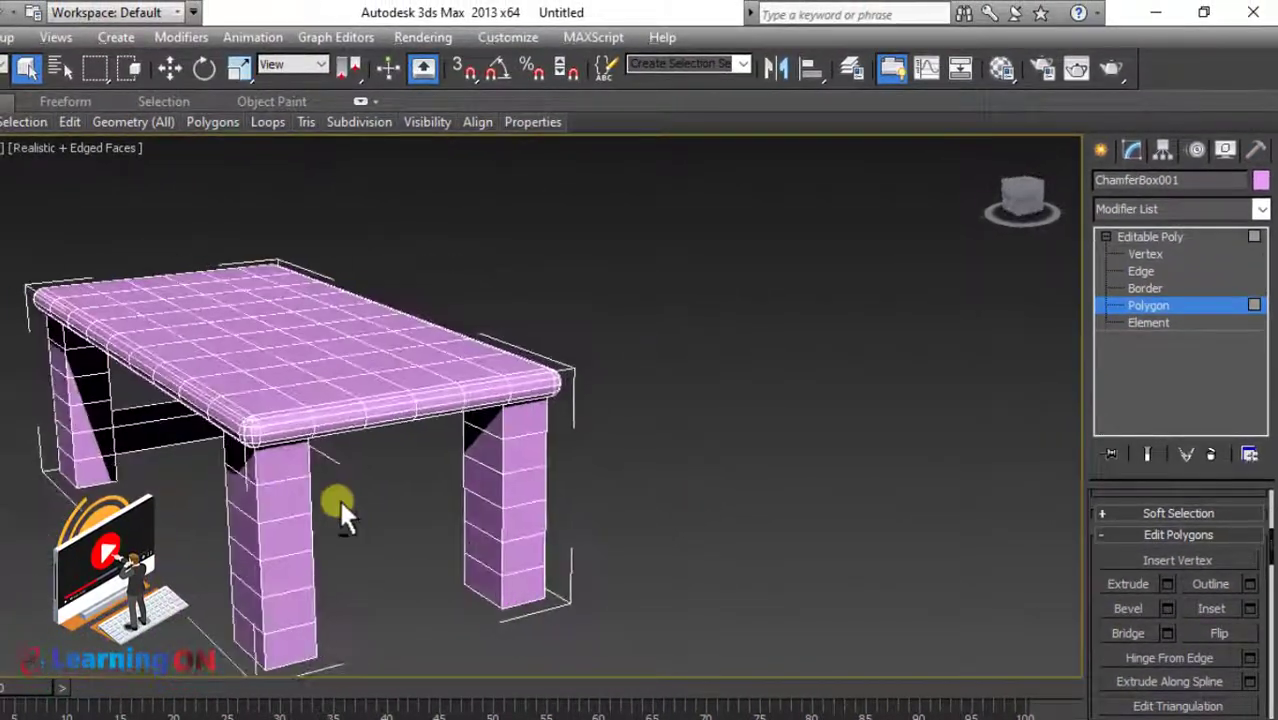
left_click(485, 549)
middle_click_drag(640, 542, 418, 535, "alt")
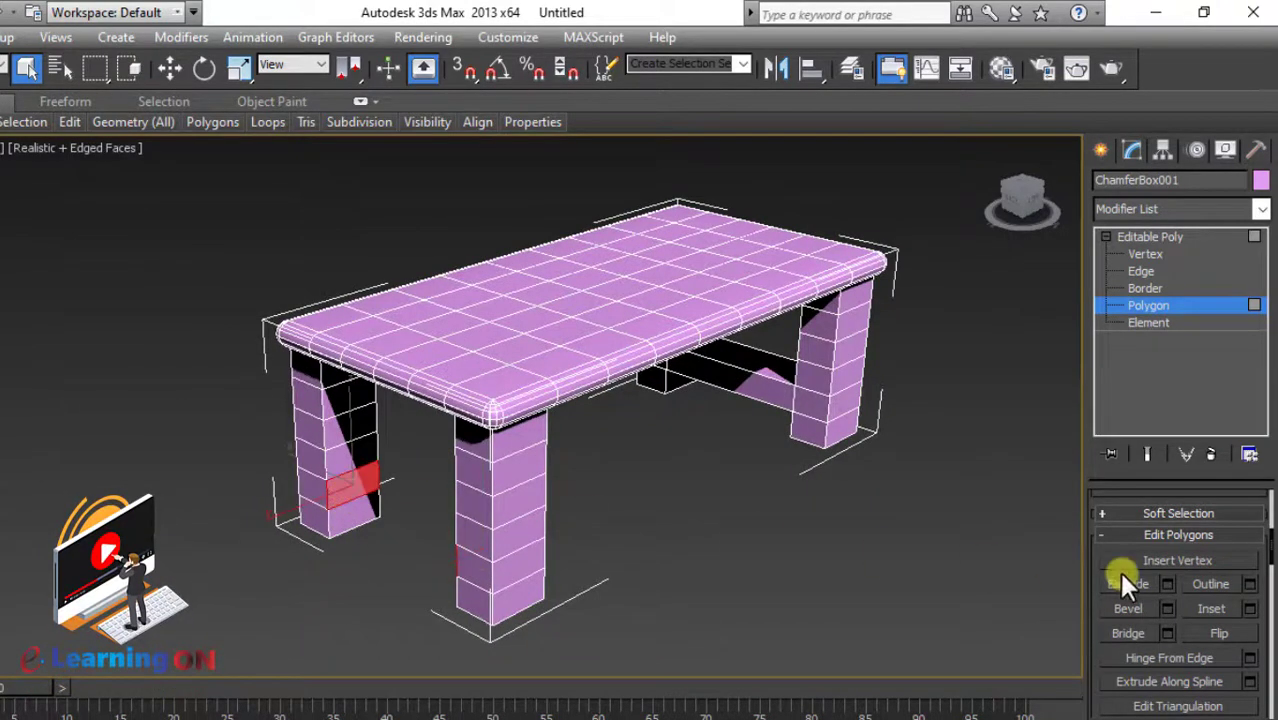
left_click(1125, 633)
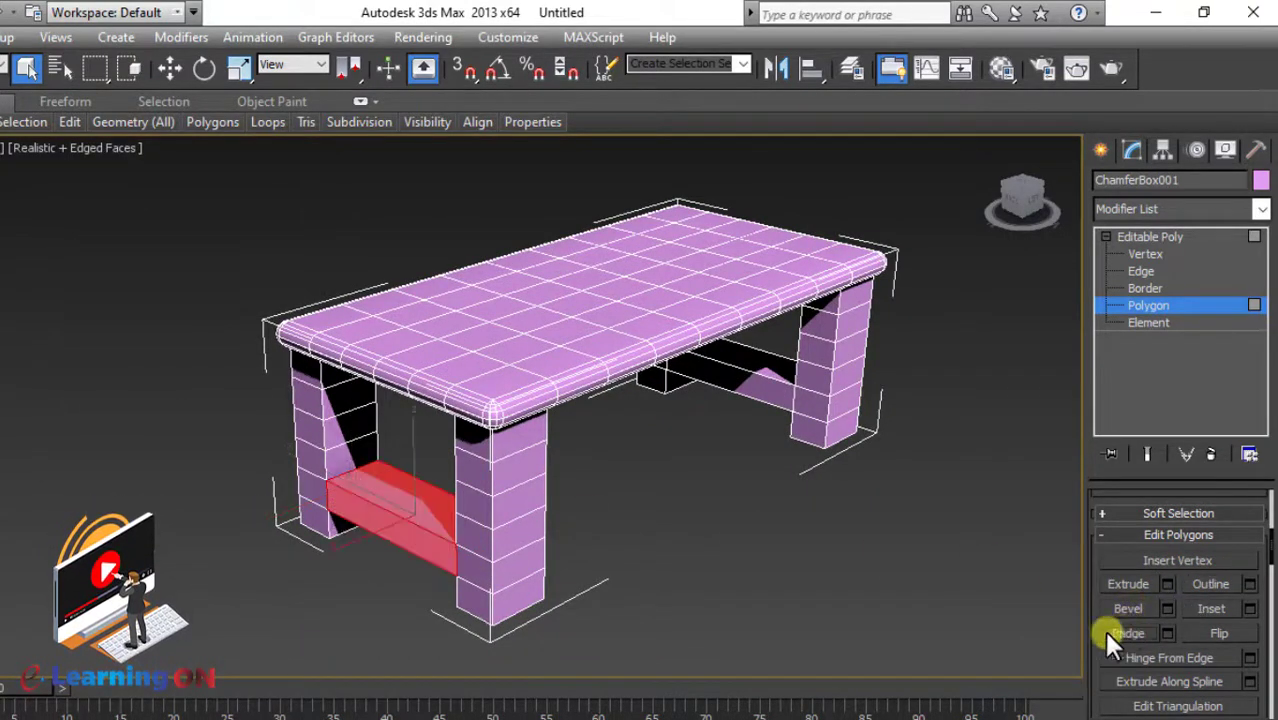
left_click(714, 566)
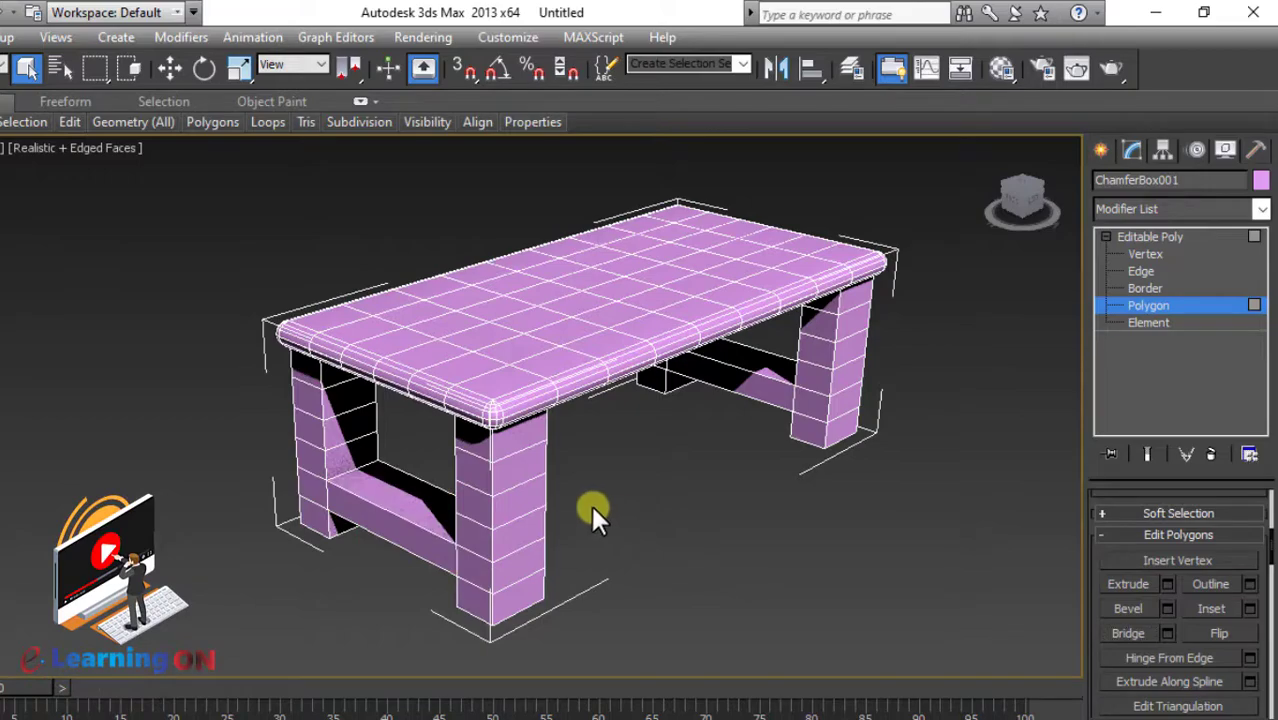
middle_click_drag(592, 506, 736, 456, "alt")
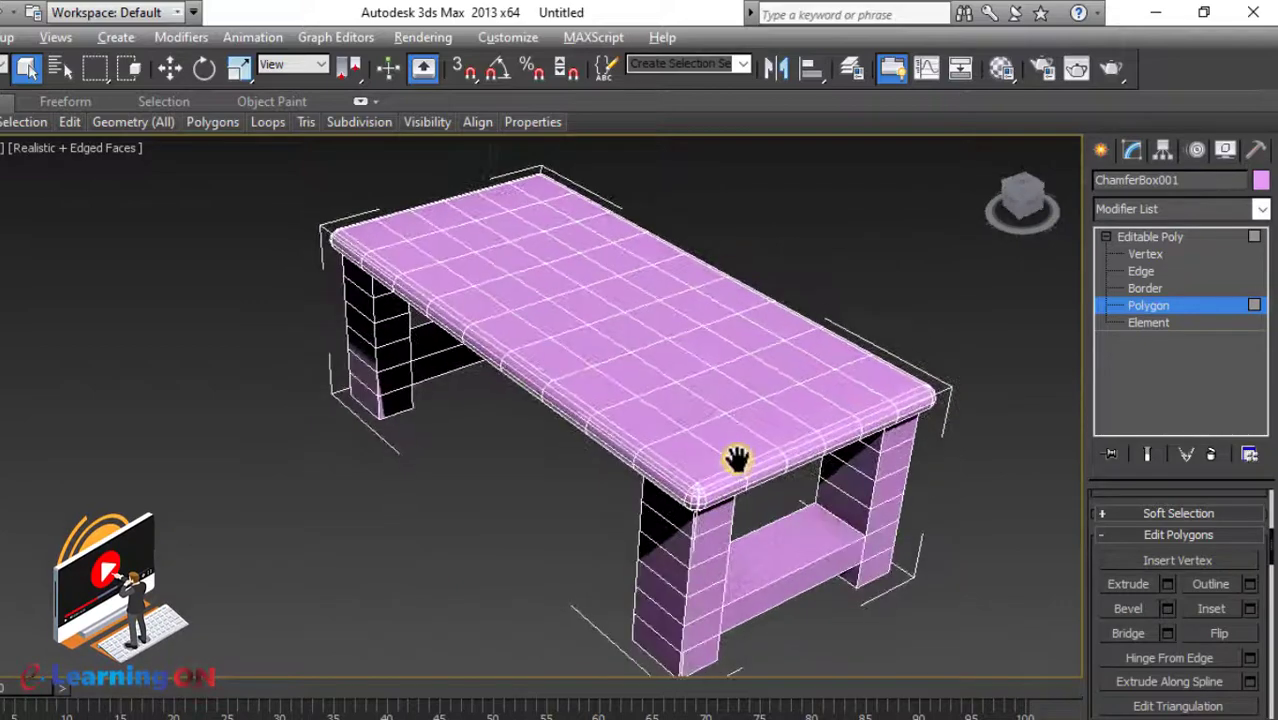
- In the Left view, draw a chamfer box about 72 wide and 5.5 high, with a fillet of about 3.5, just above the tabletop
key("alt+w")
middle_click_drag(922, 356, 716, 263)
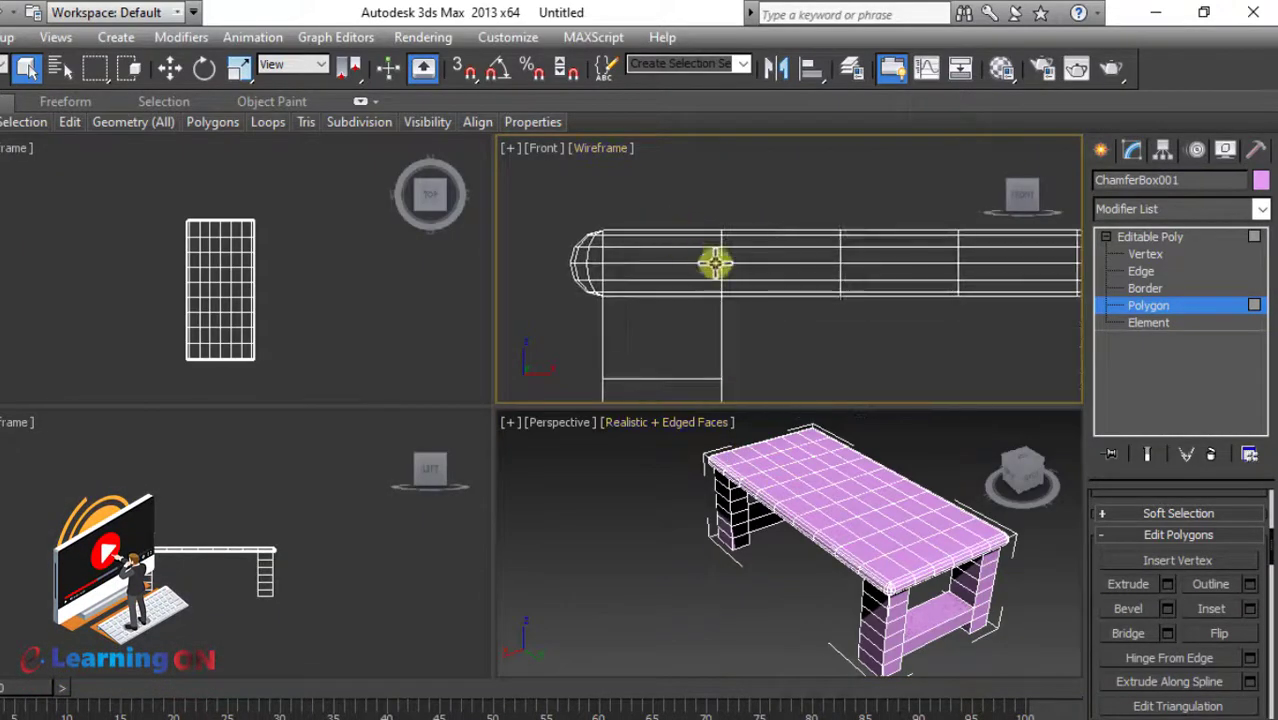
scroll(853, 322, "down", 7)
scroll(883, 300, "down", 2)
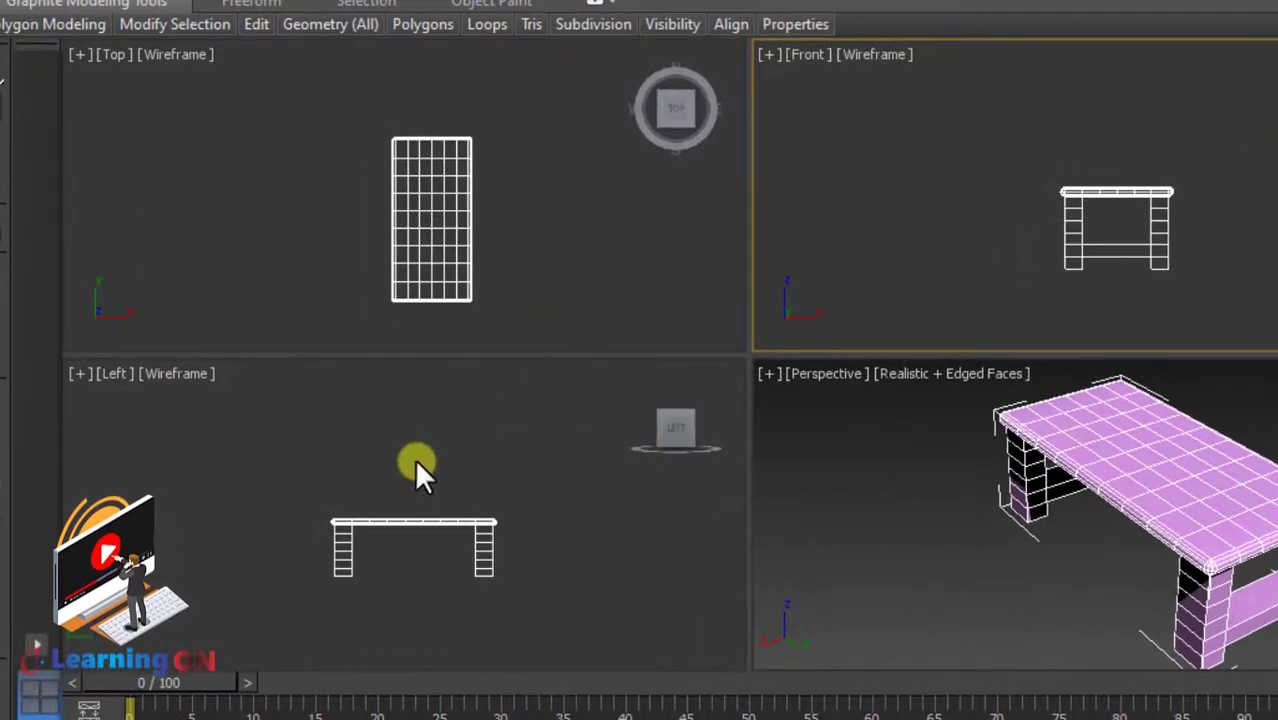
mouse_move(416, 460)
middle_mouse_down()
mouse_move(405, 439)
mouse_move(424, 480)
middle_mouse_up()
scroll(367, 469, "up", 4)
key("alt+w")
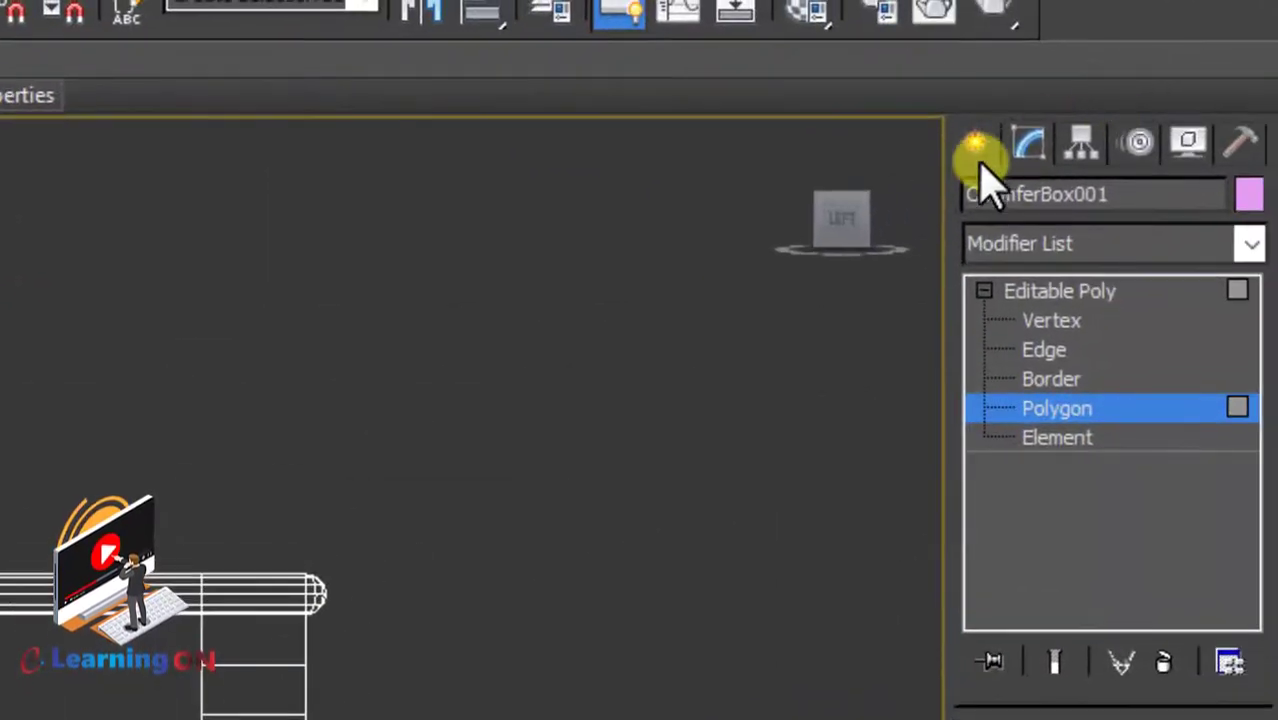
left_click(976, 148)
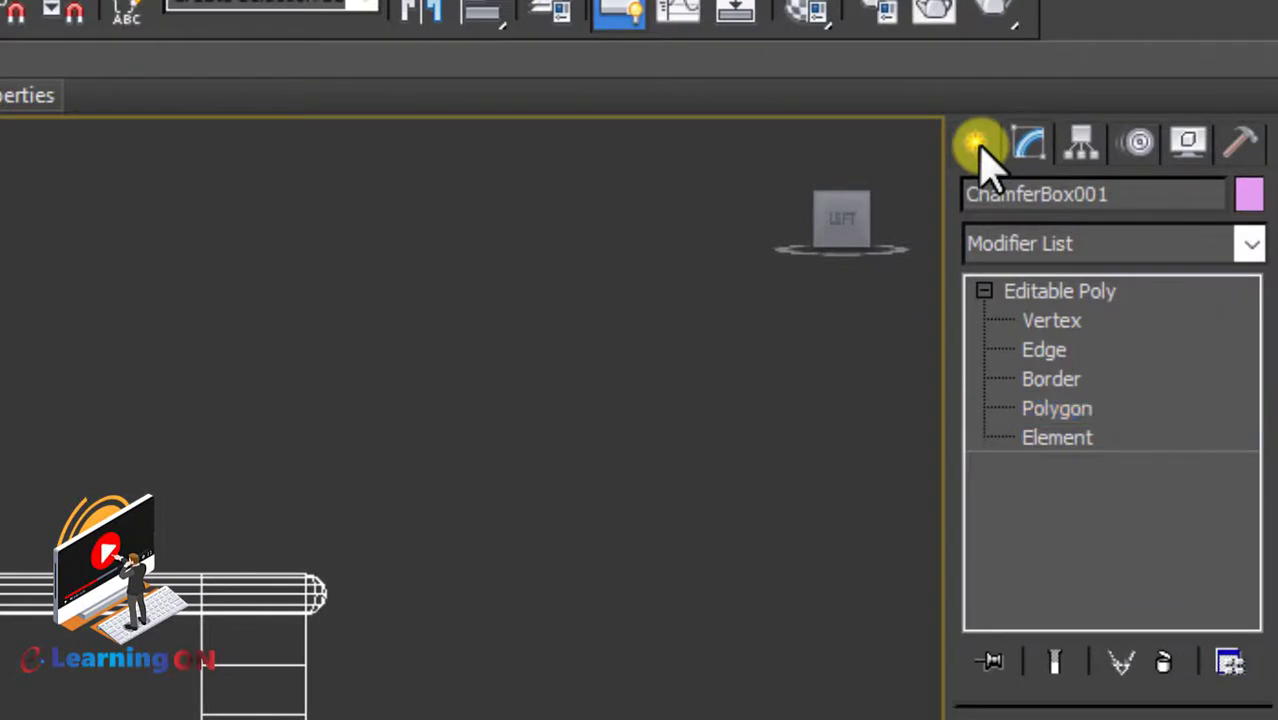
left_click(1032, 420)
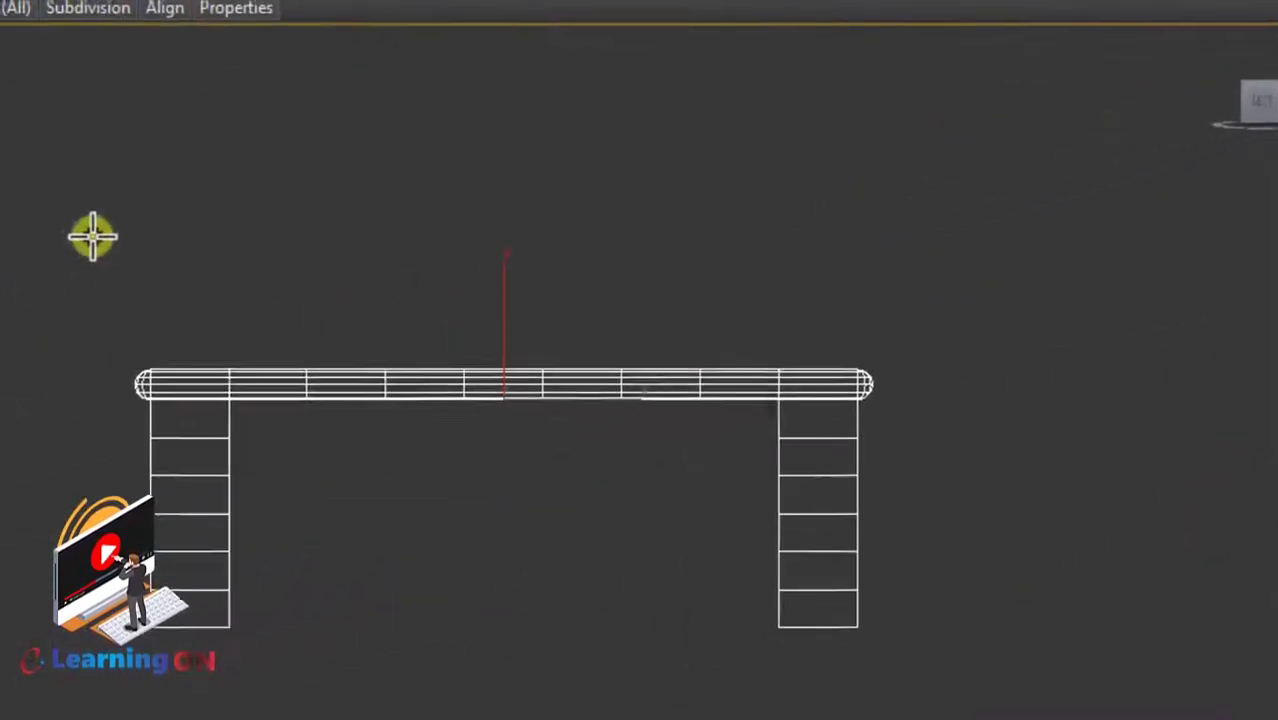
left_click_drag(246, 143, 812, 342)
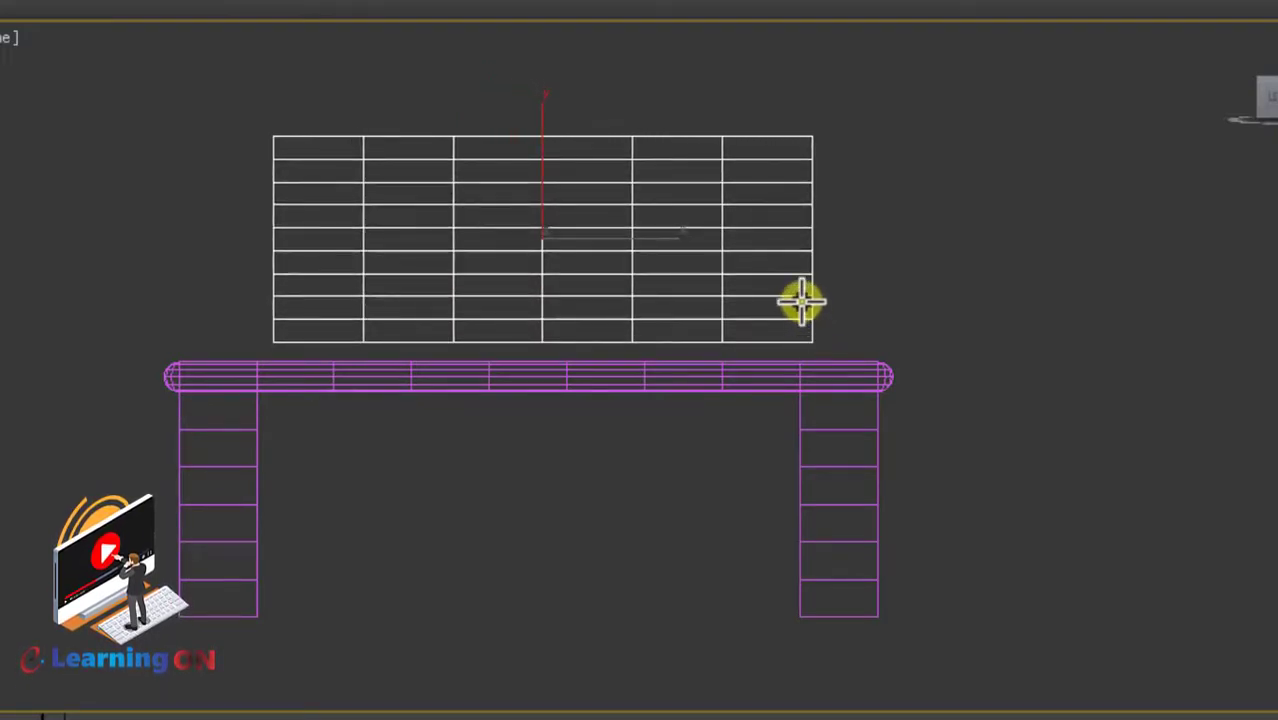
left_click(802, 302)
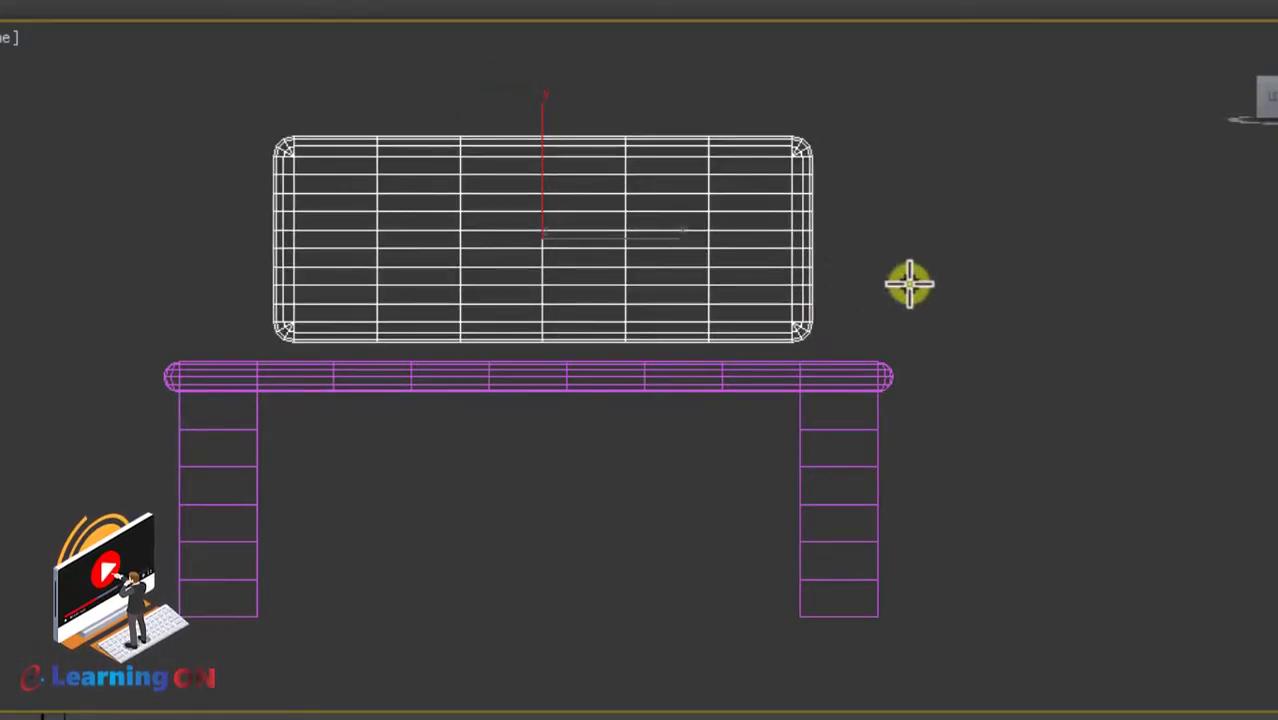
- Resize the new chamfer box to a length of 30.805, a width of 74.107 and a height of 1.967
middle_click_drag(907, 282, 896, 292)
key("alt+w")
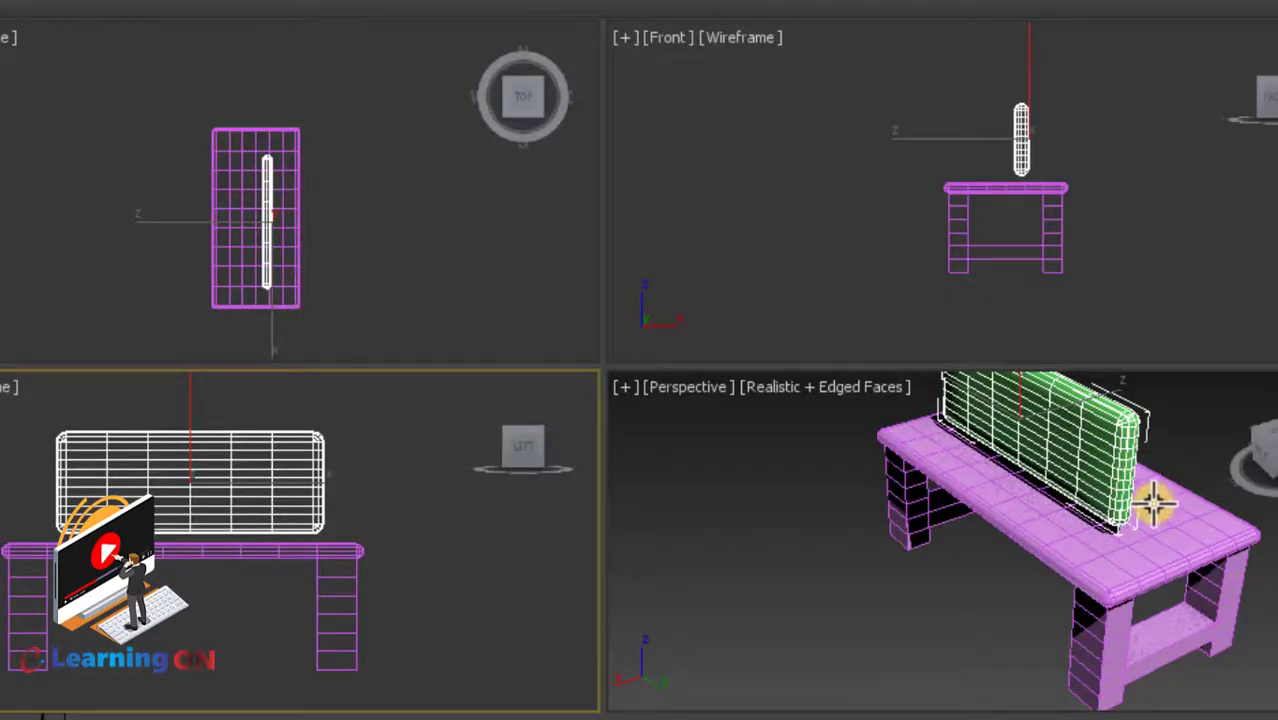
middle_click_drag(1155, 502, 1190, 495, "alt")
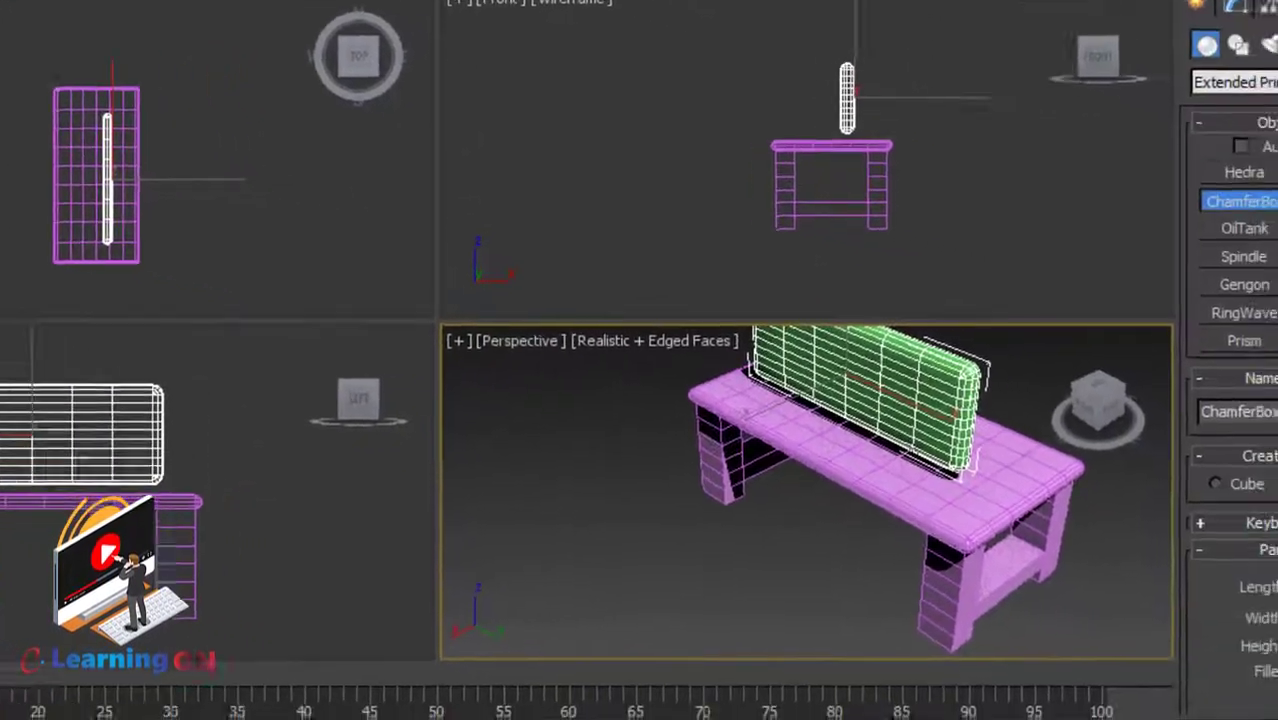
left_click_drag(1247, 562, 1238, 536)
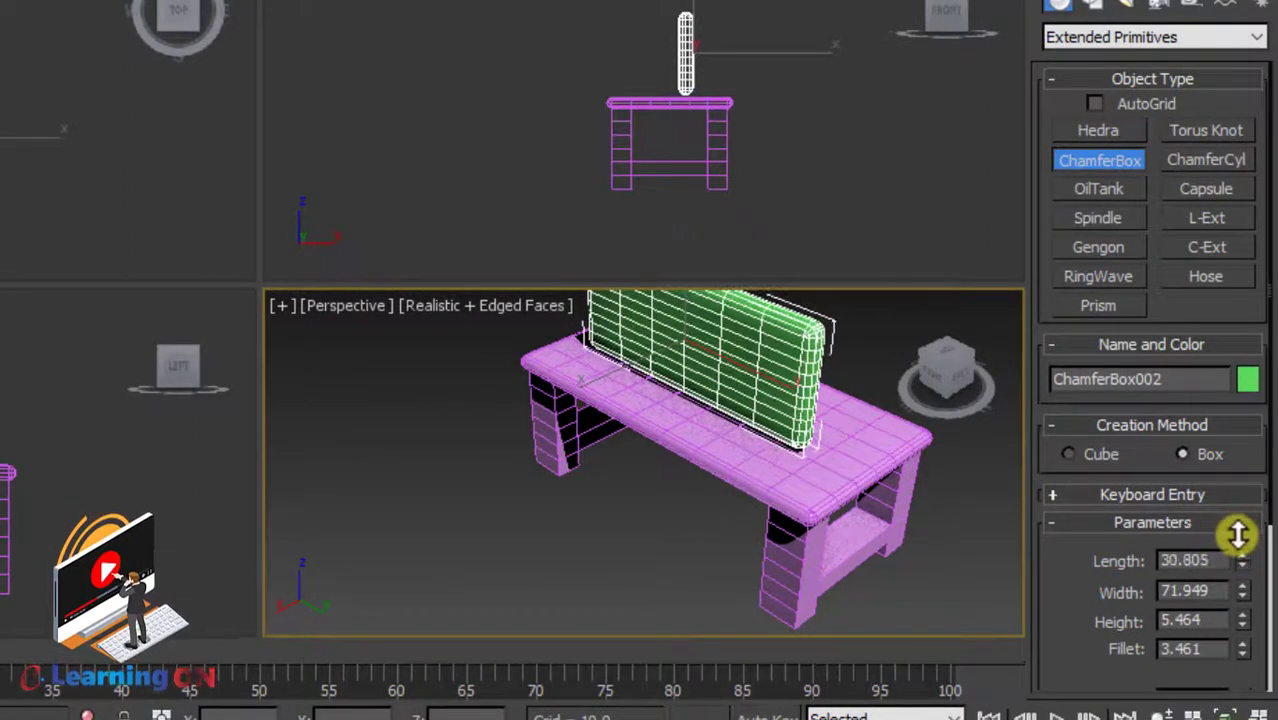
left_click_drag(1247, 588, 1240, 698)
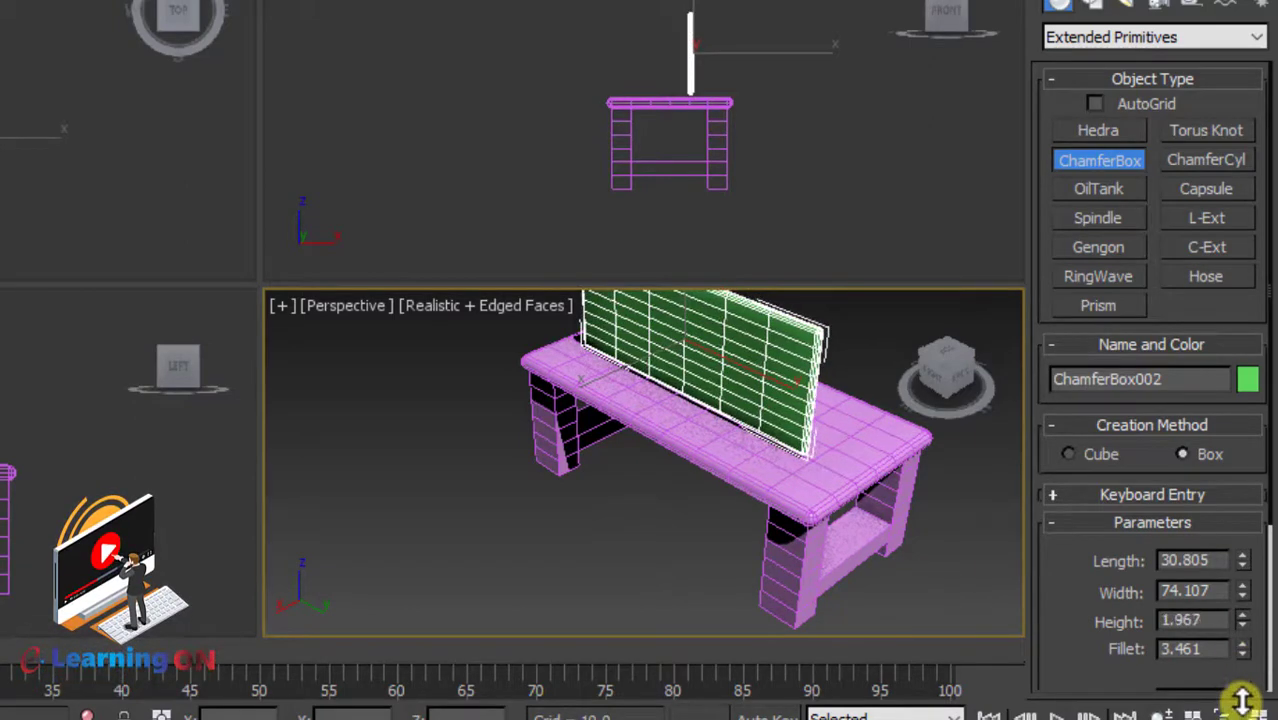
- Reduce the length and width segments of the thin upright chamfer box to 1 each
middle_click_drag(700, 421, 822, 434, "alt")
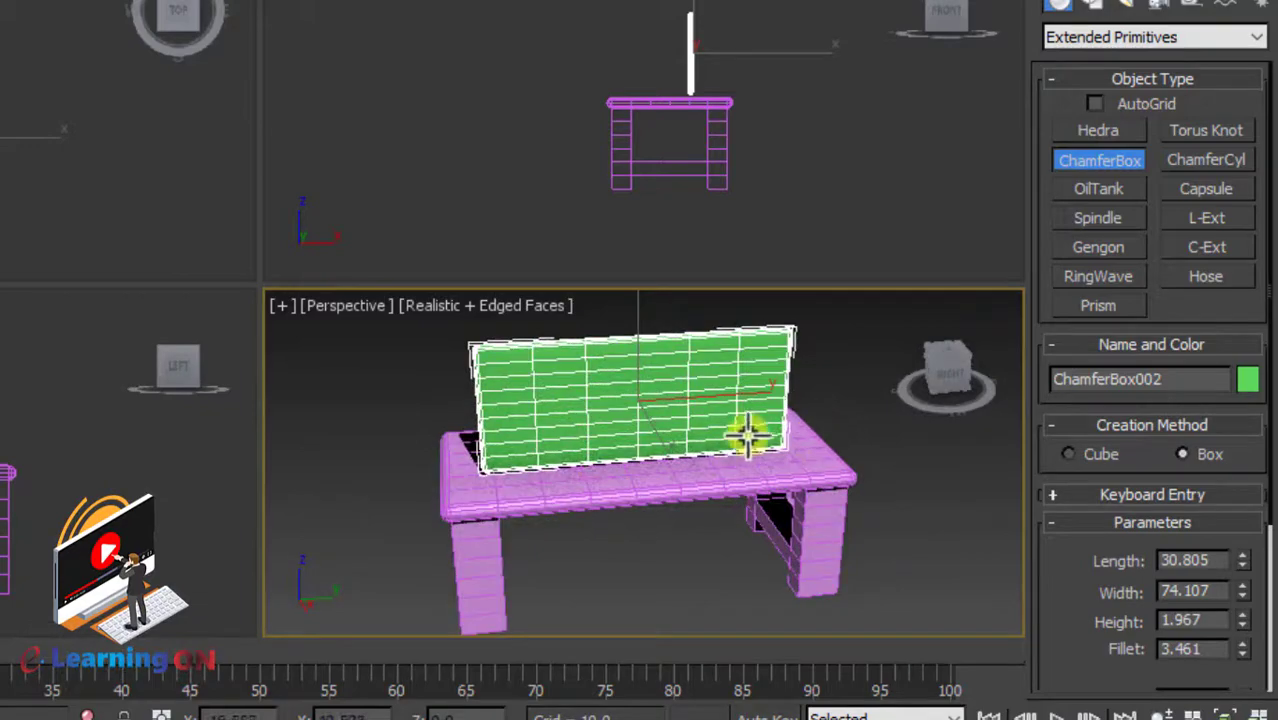
middle_click_drag(728, 436, 708, 442)
key("alt+w")
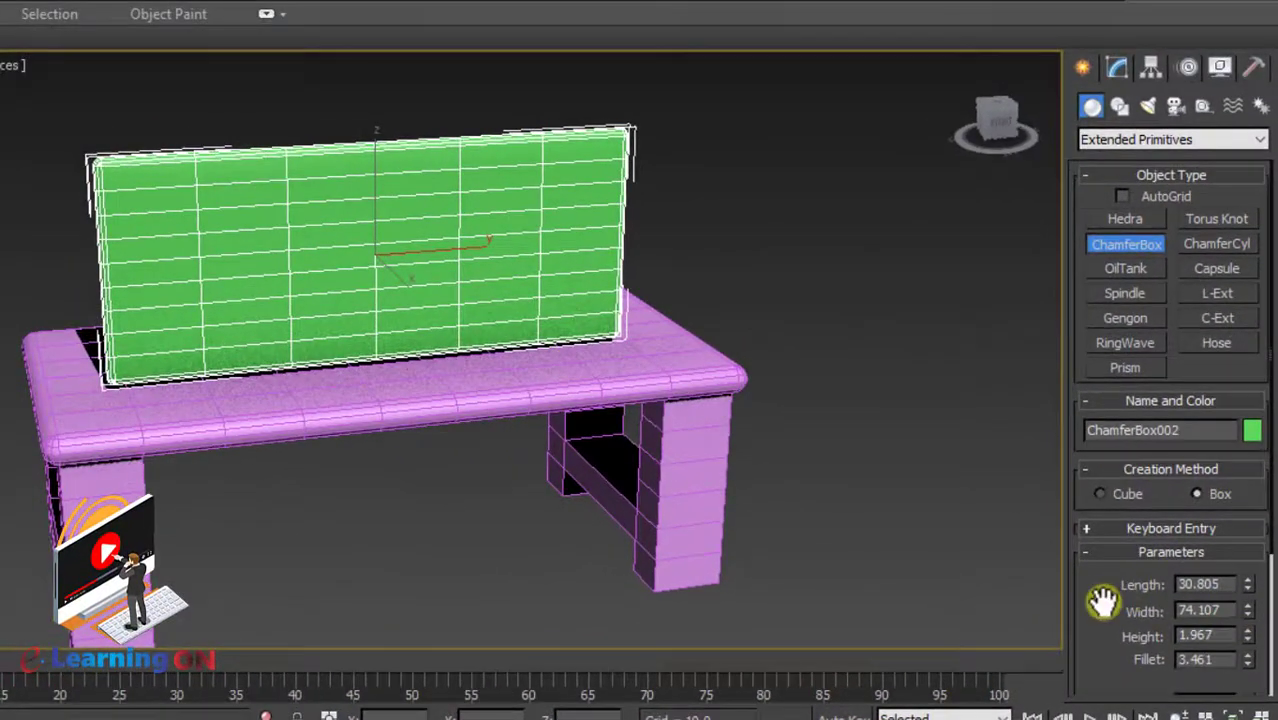
scroll(1102, 600, "down", 5)
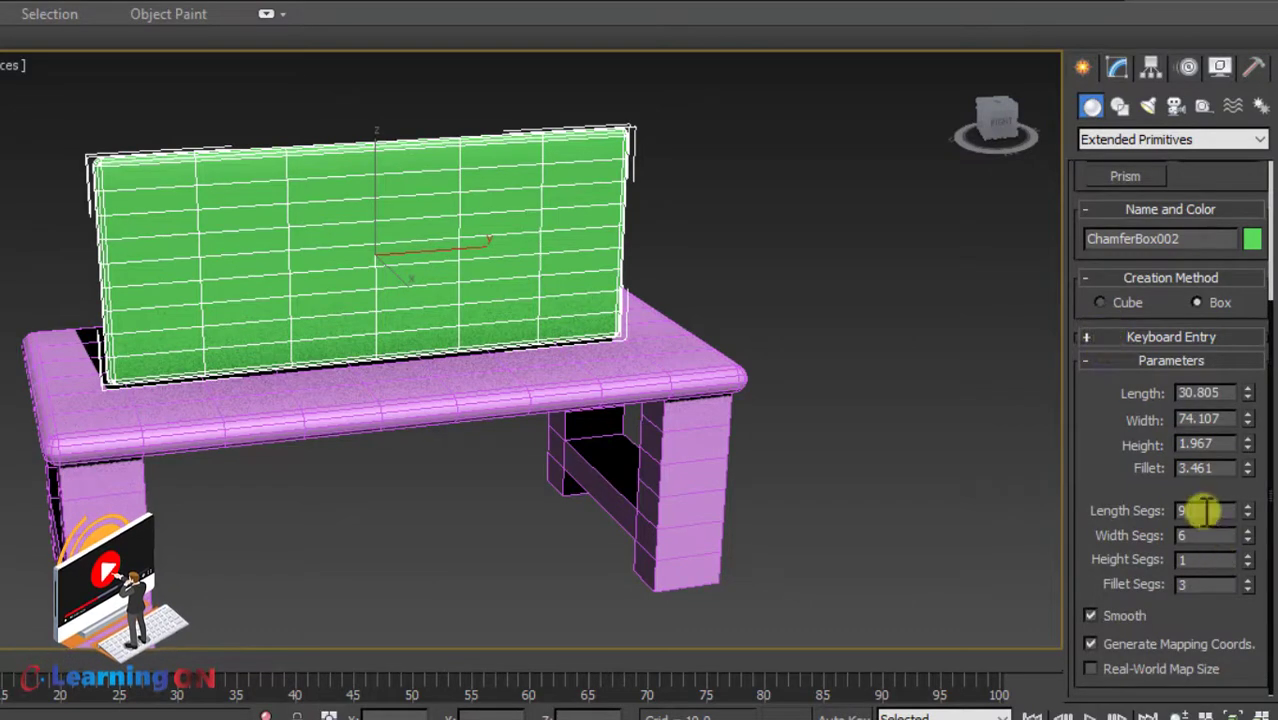
type("1")
key("Return")
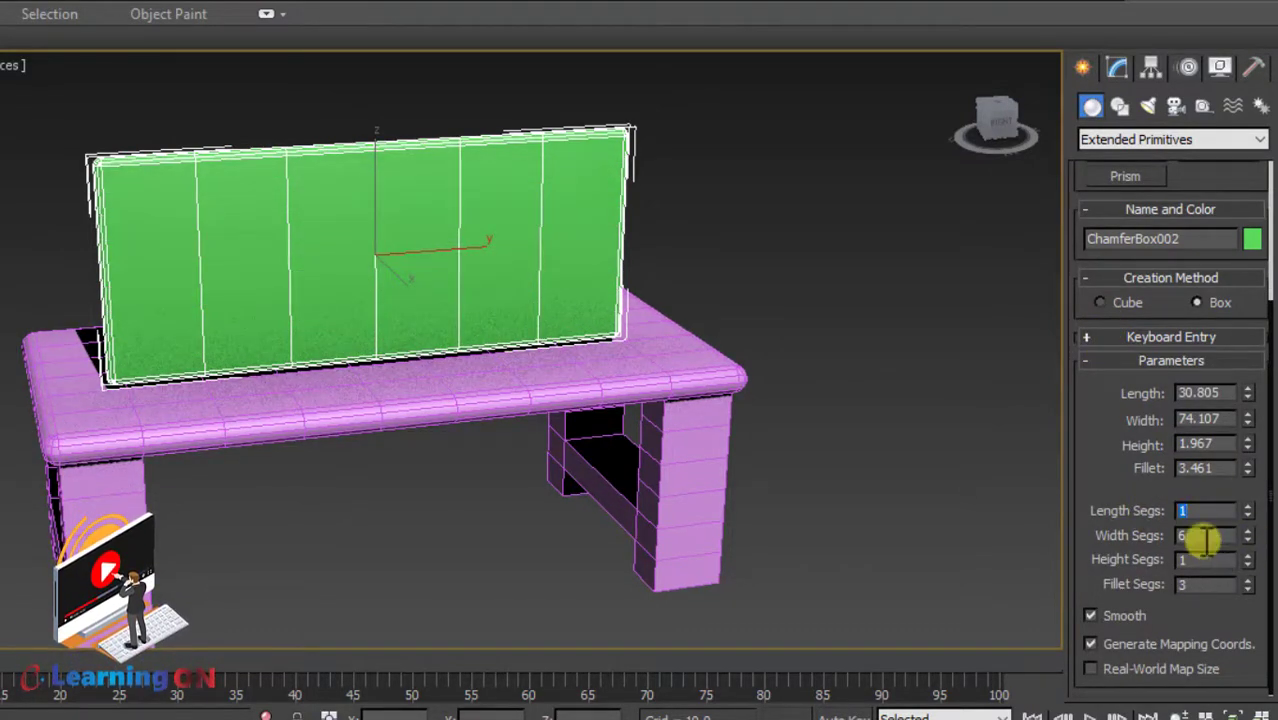
type("1")
key("Return")
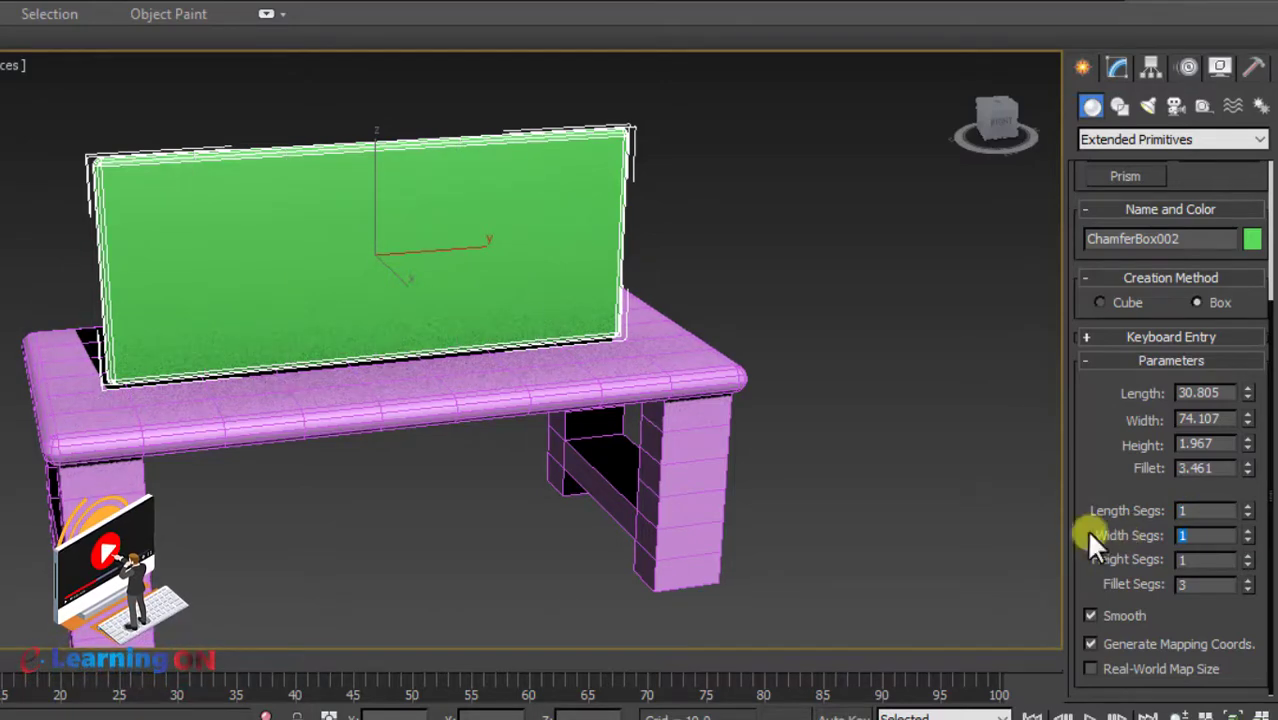
- Finish creating the upright chamfer box and convert it to an Editable Poly
middle_click_drag(607, 347, 633, 334, "alt")
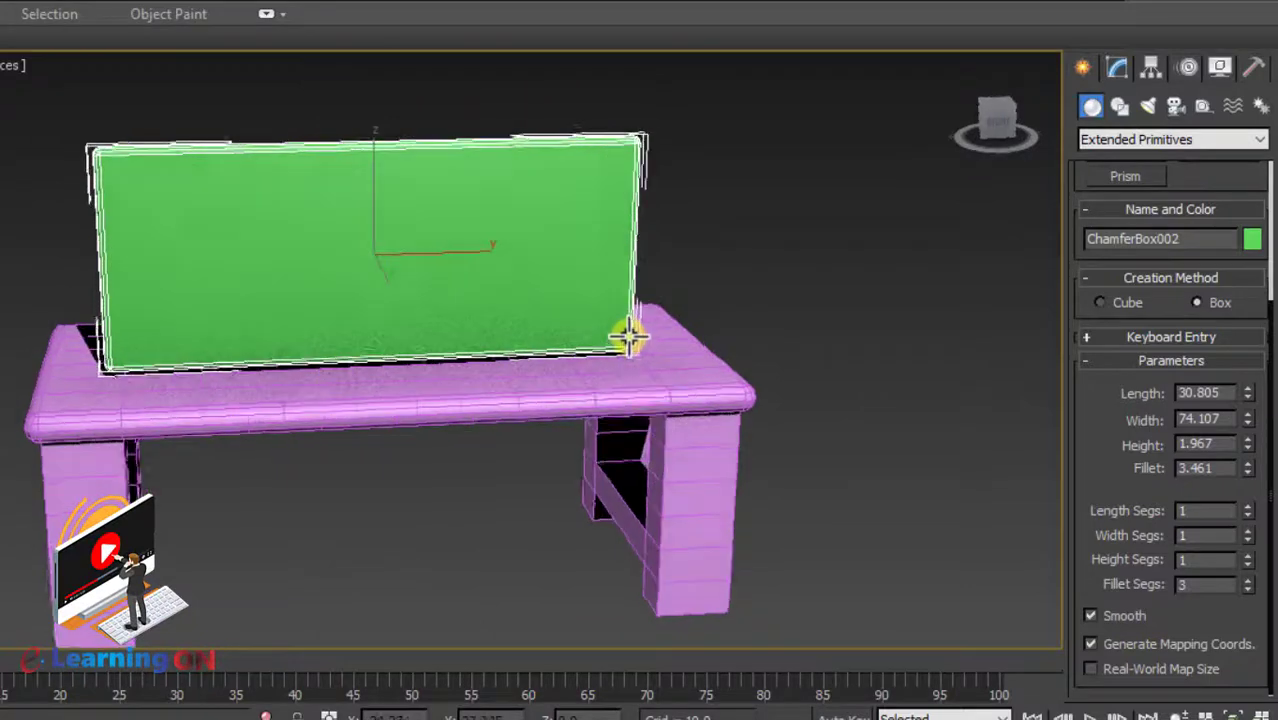
right_click(439, 208)
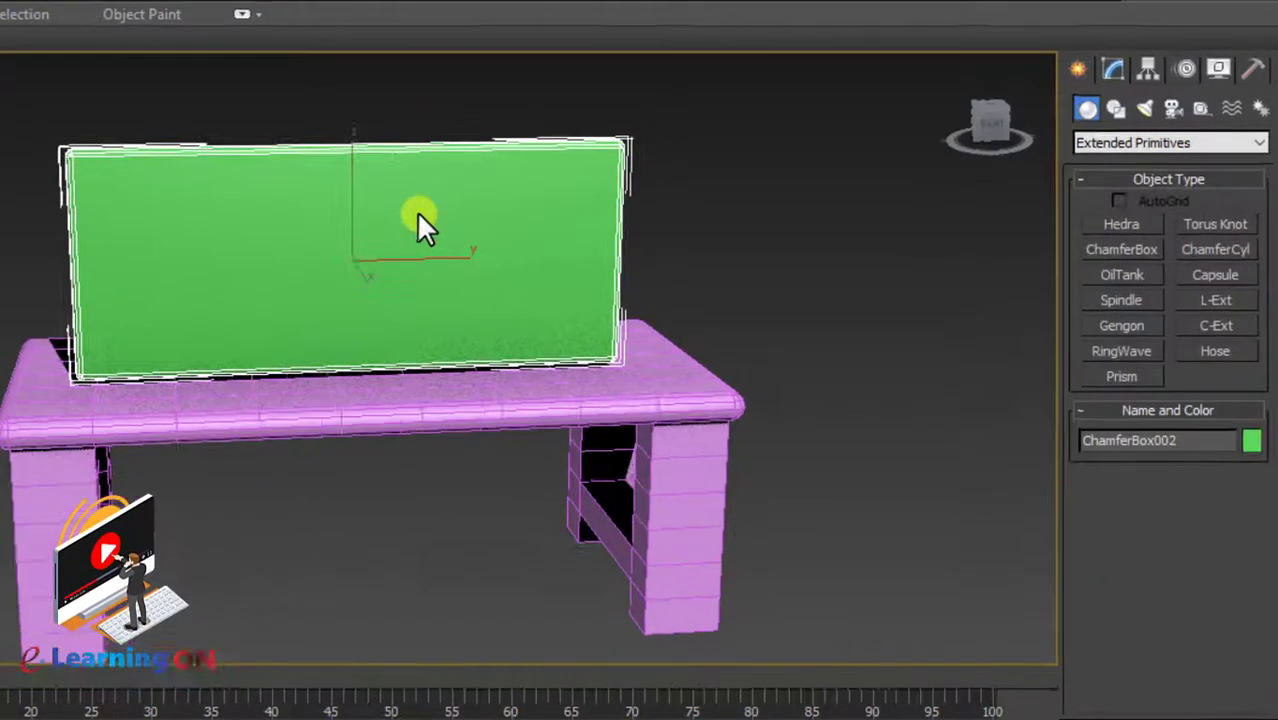
right_click(416, 211)
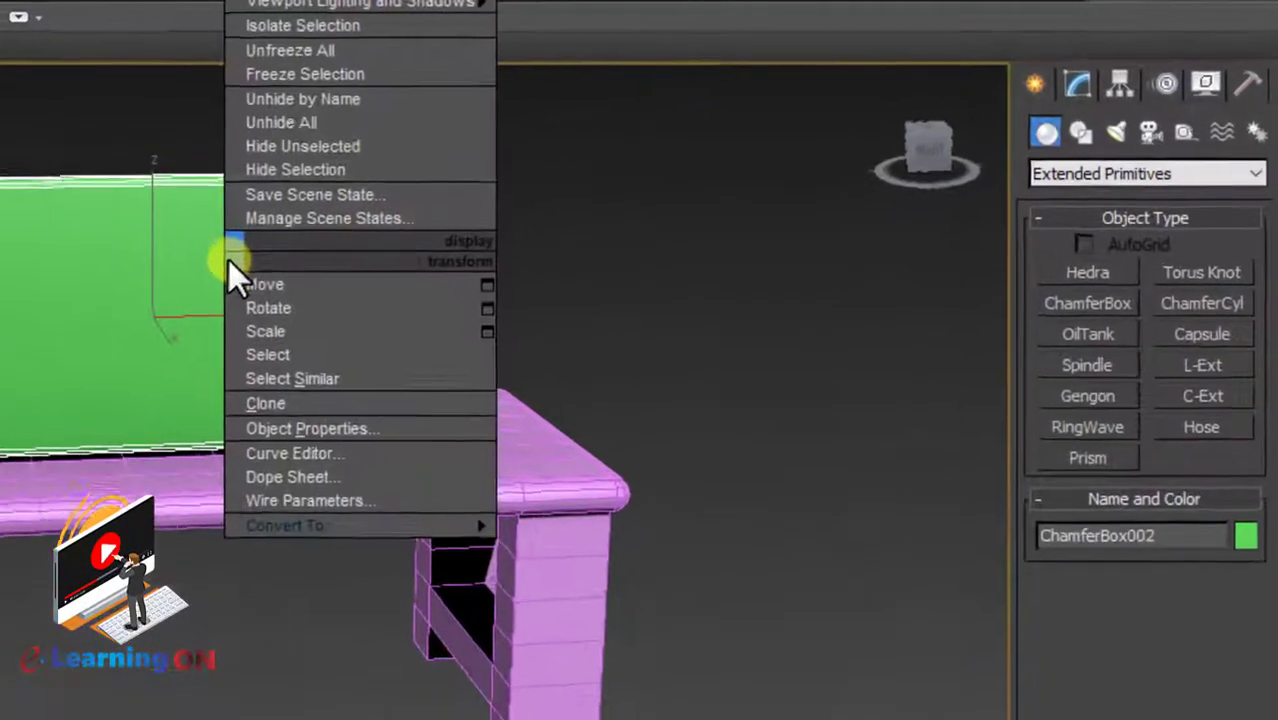
mouse_move(543, 430)
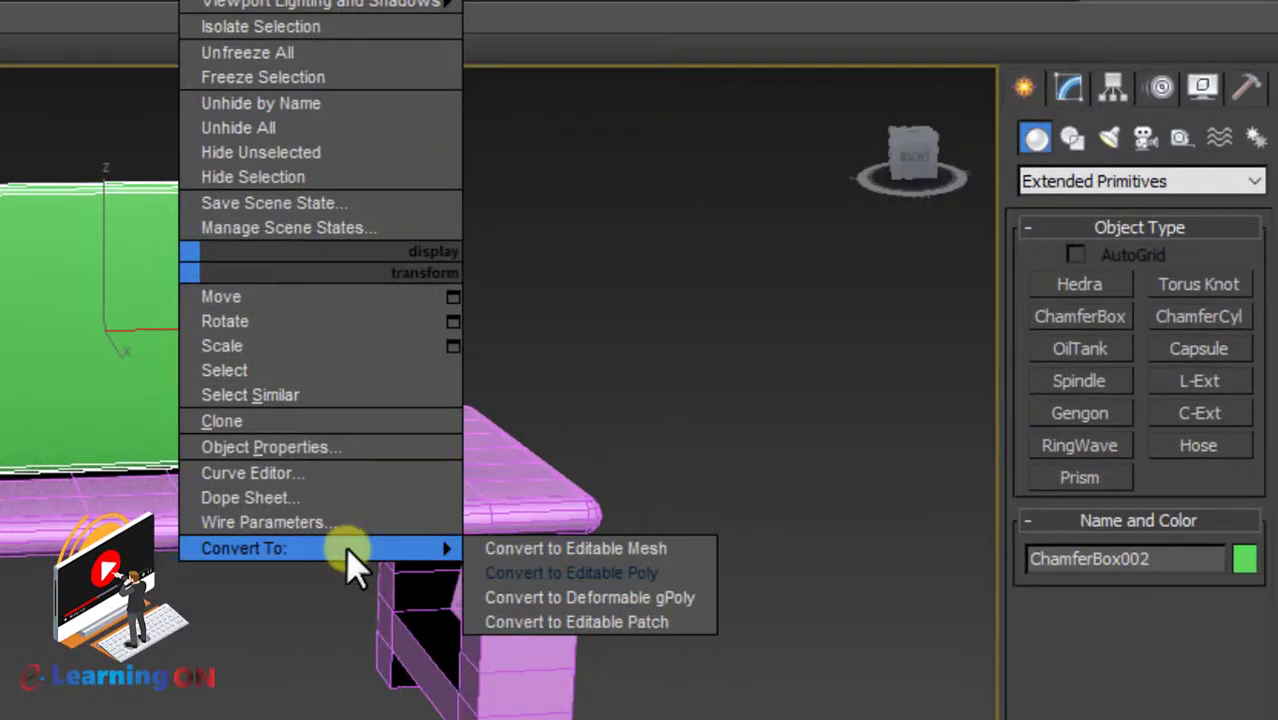
left_click(560, 570)
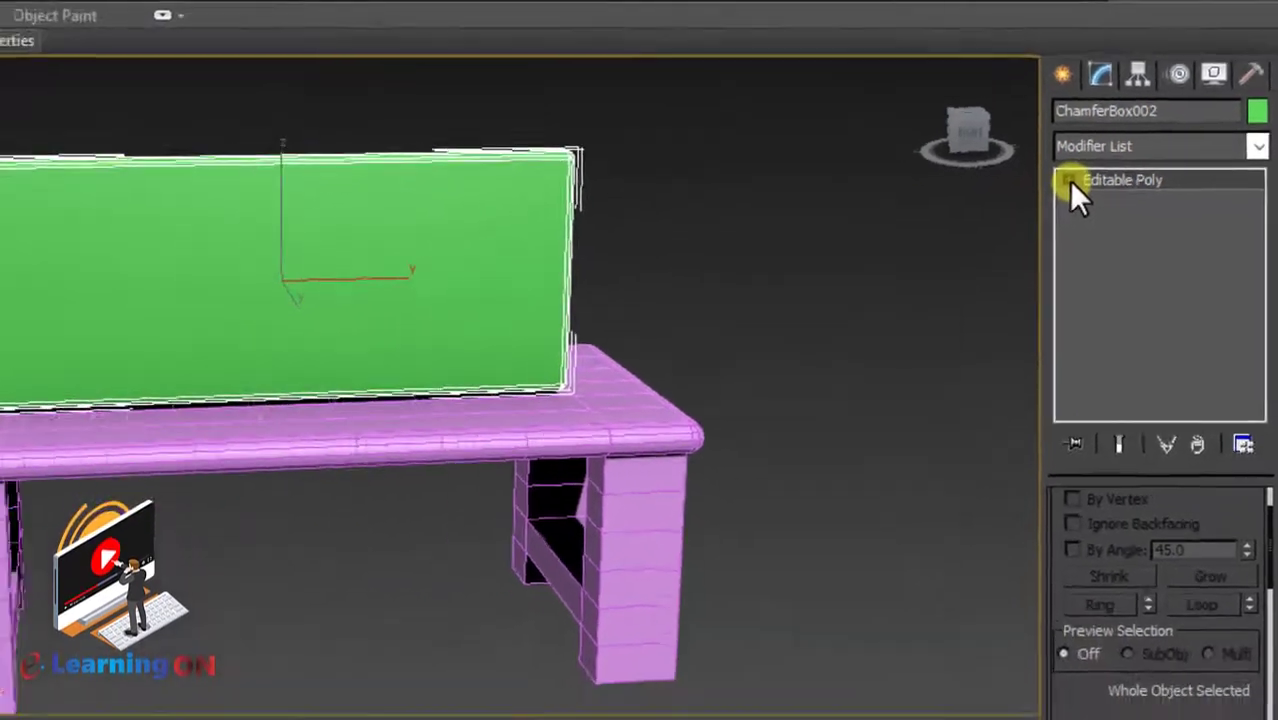
- Recess the large front polygon of the upright panel with an extrusion of -0.5
left_click(1031, 212)
left_click(1140, 242)
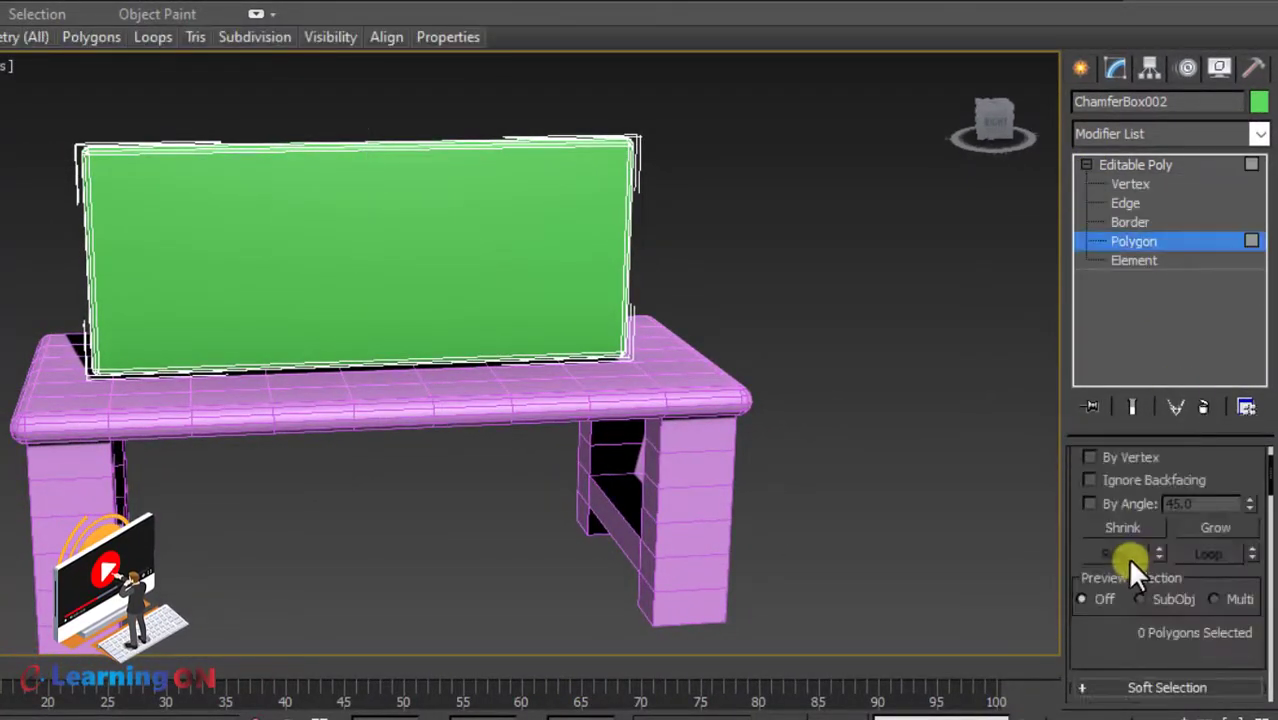
left_click(518, 198)
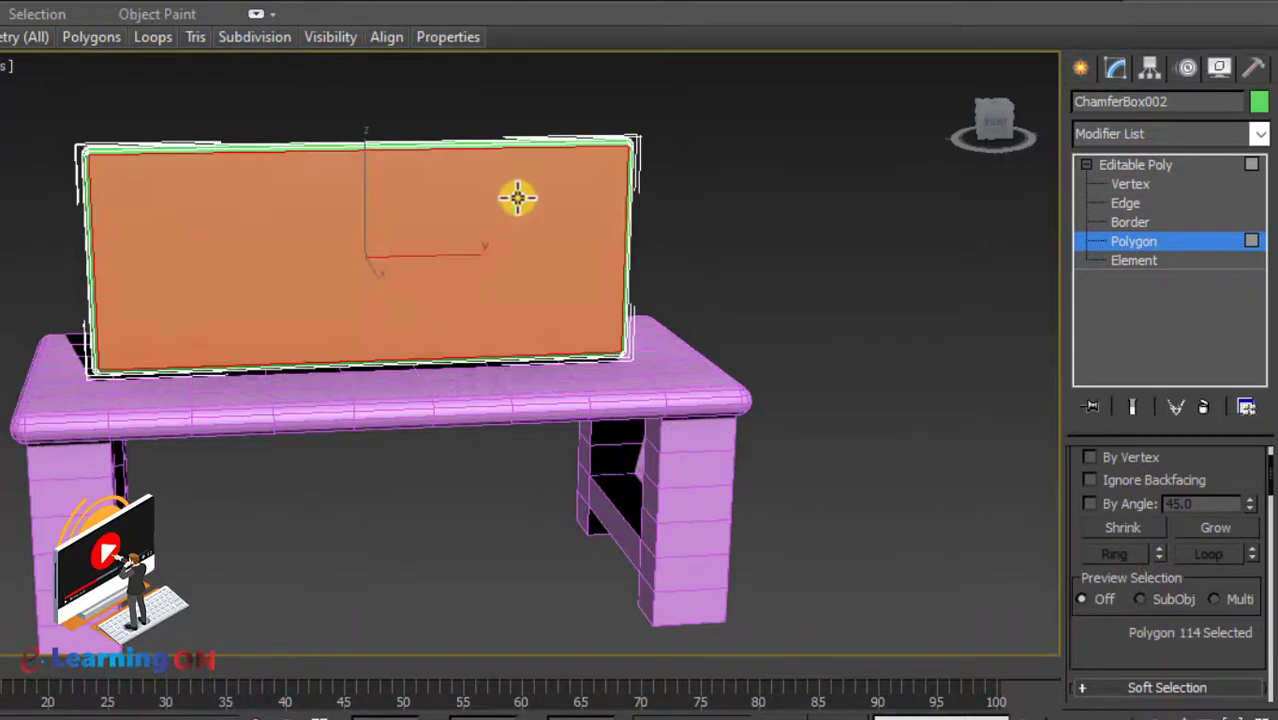
left_click_drag(1102, 649, 1107, 430)
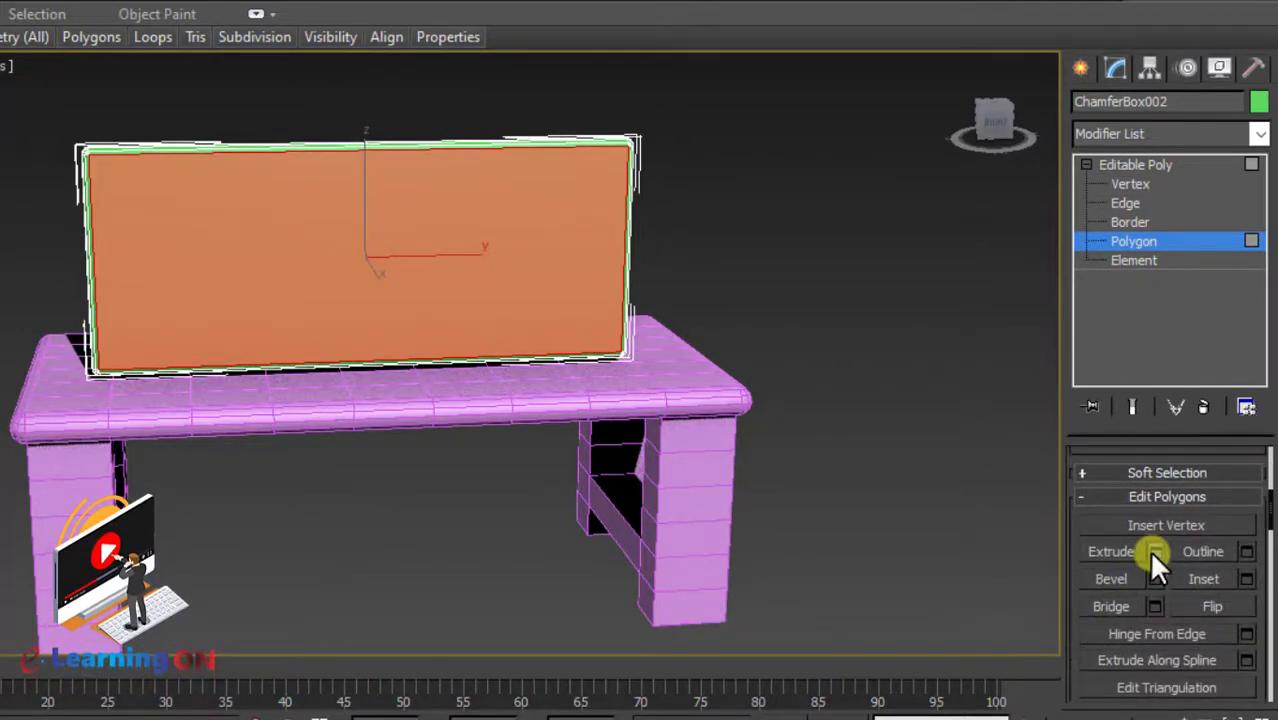
left_click(1155, 552)
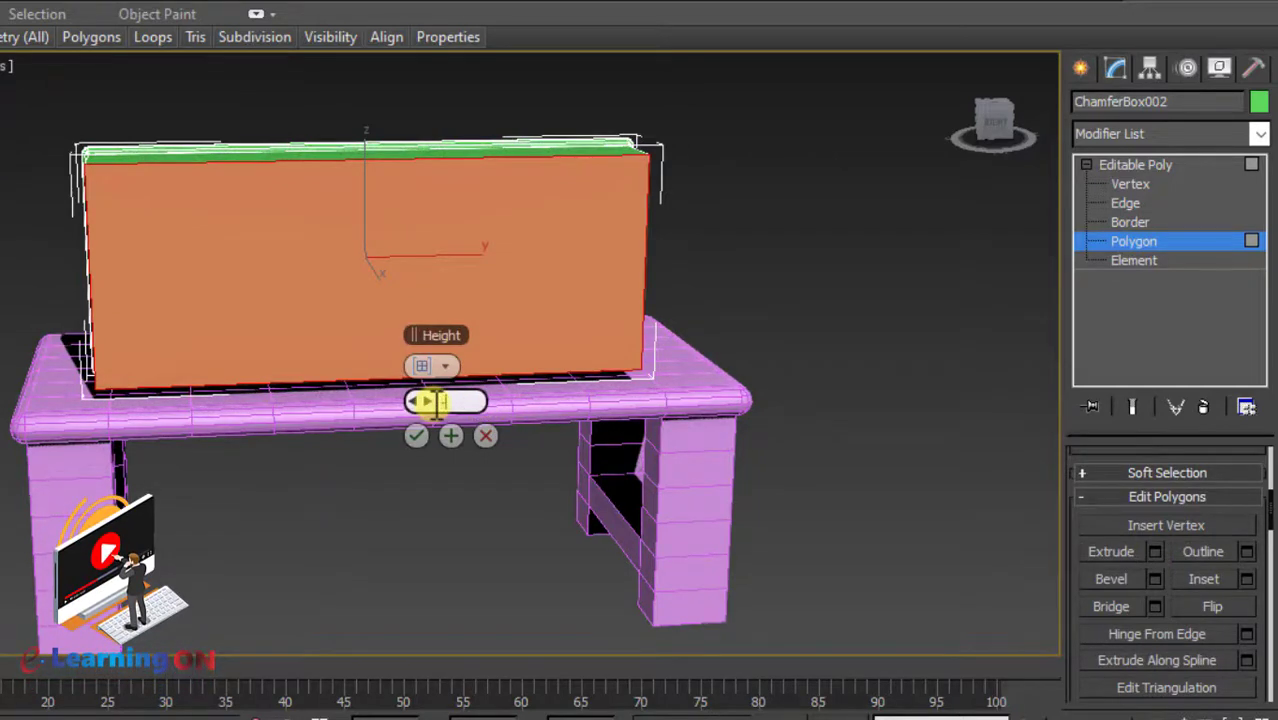
key("Return")
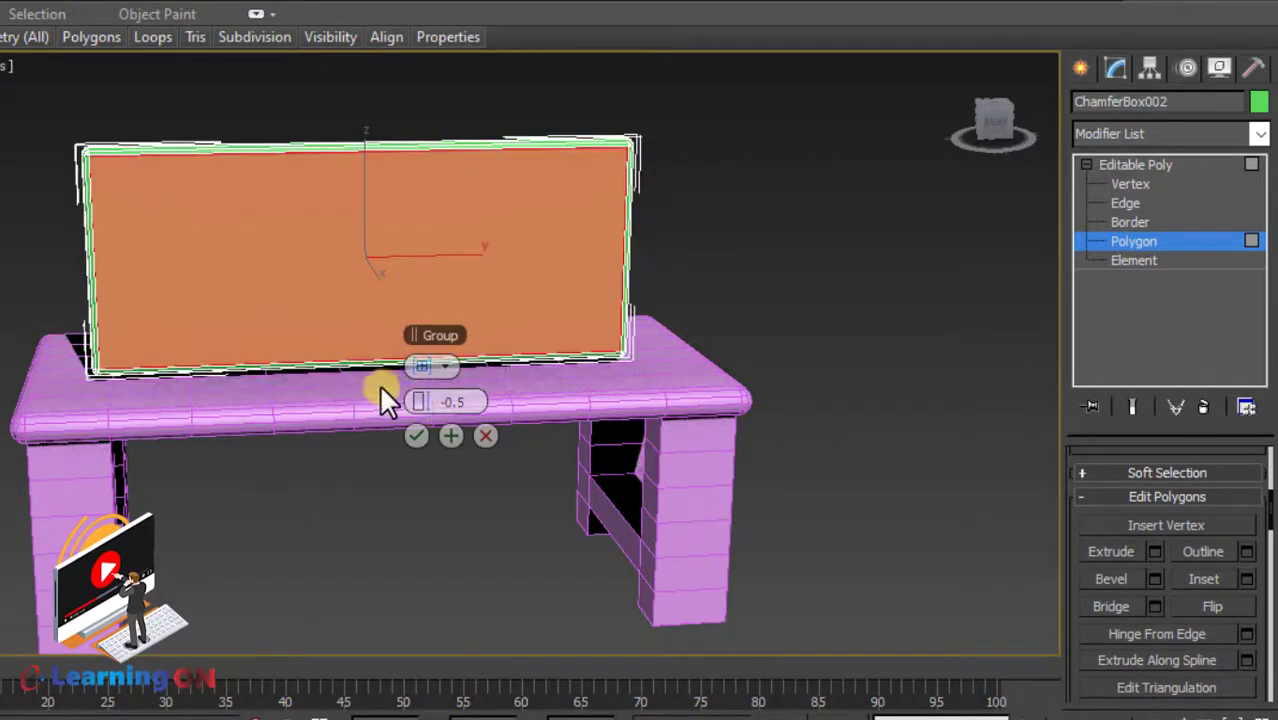
left_click(416, 436)
left_click(738, 207)
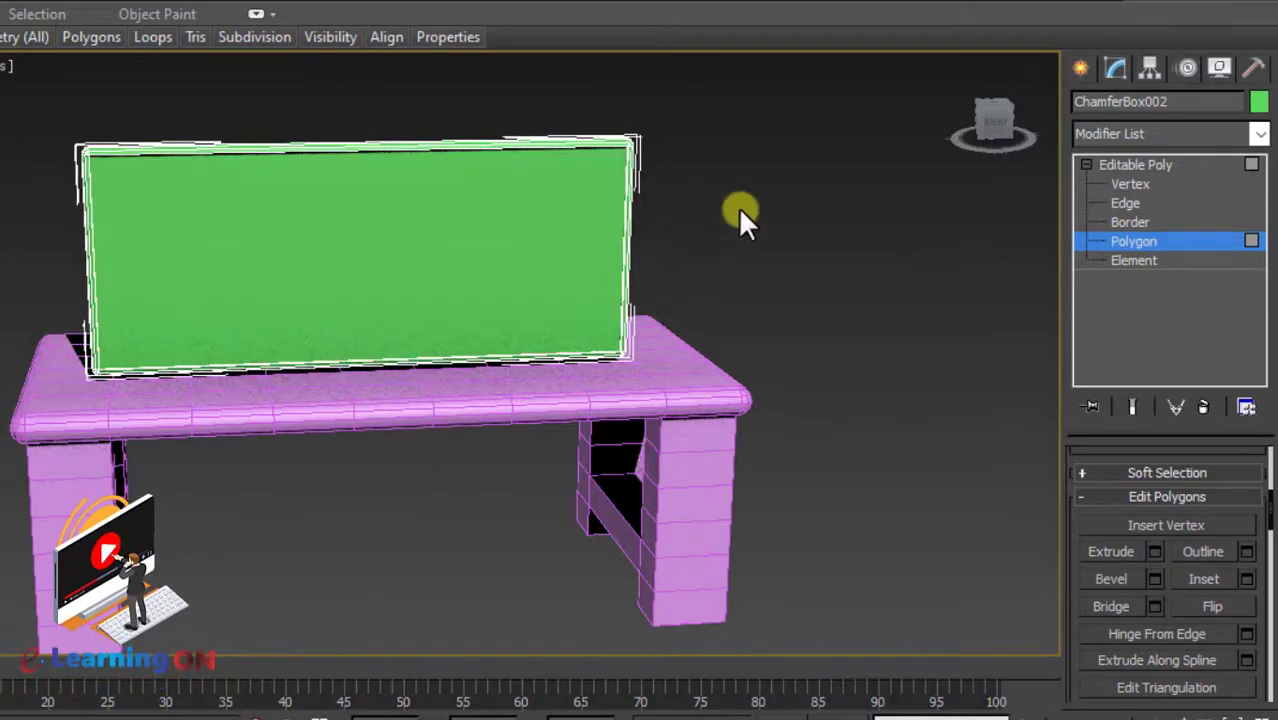
- Leave polygon editing and move the whole upright panel along negative X in the Top view, towards the tabletop's opposite long edge
middle_click_drag(739, 268, 573, 300, "alt")
key("alt+w")
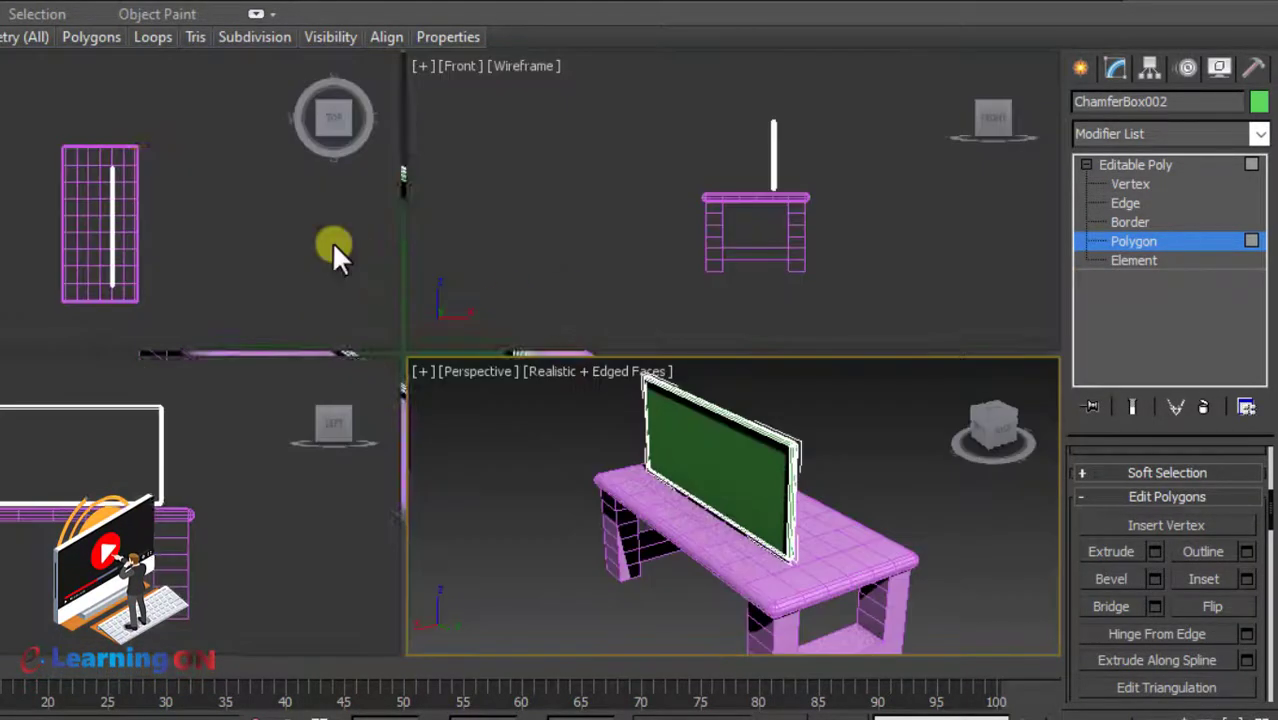
middle_click_drag(180, 255, 62, 161)
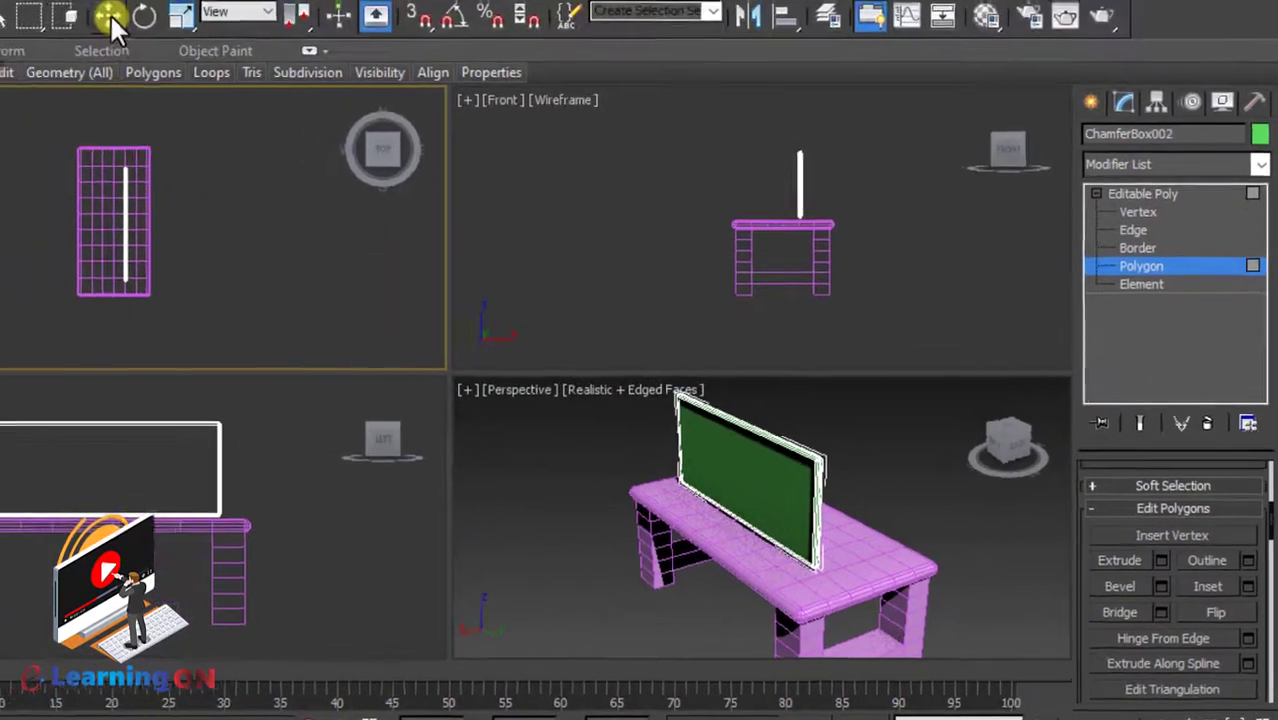
left_click(127, 29)
middle_click_drag(123, 191, 140, 185)
mouse_move(212, 218)
middle_mouse_down()
mouse_move(200, 224)
mouse_move(205, 214)
middle_mouse_up()
key("alt+w")
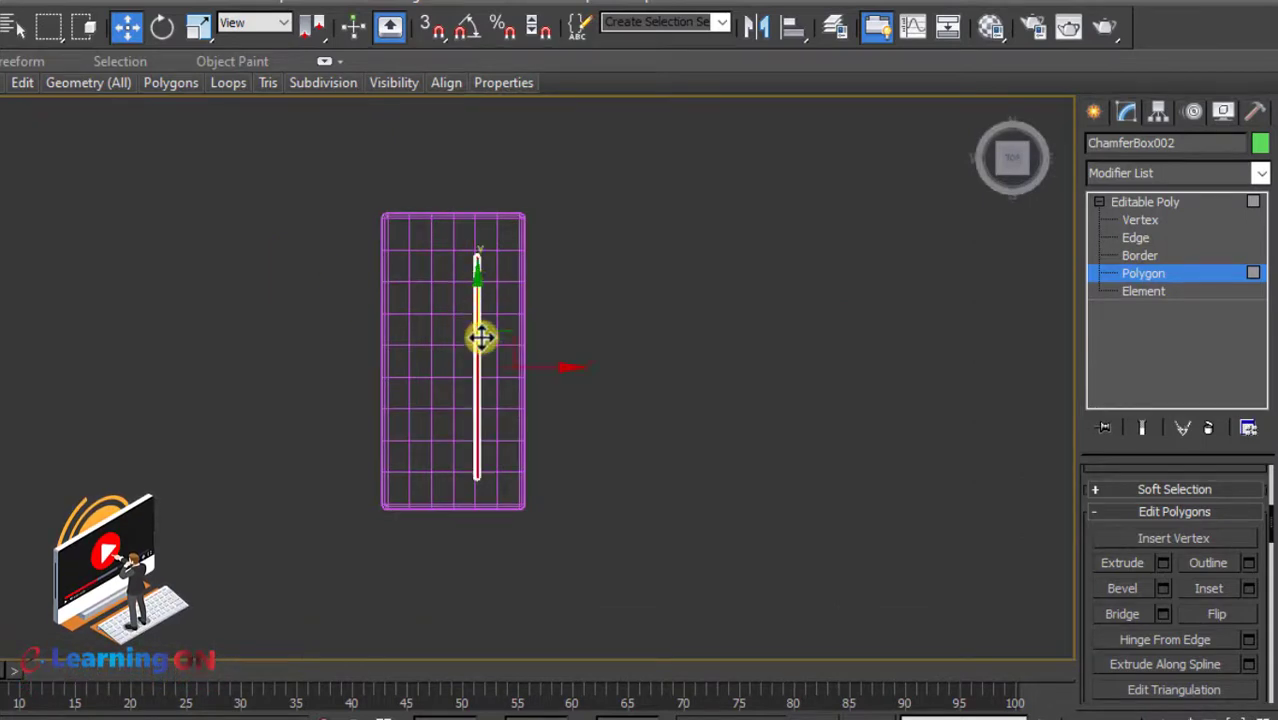
left_click_drag(540, 370, 525, 369)
left_click(1159, 279)
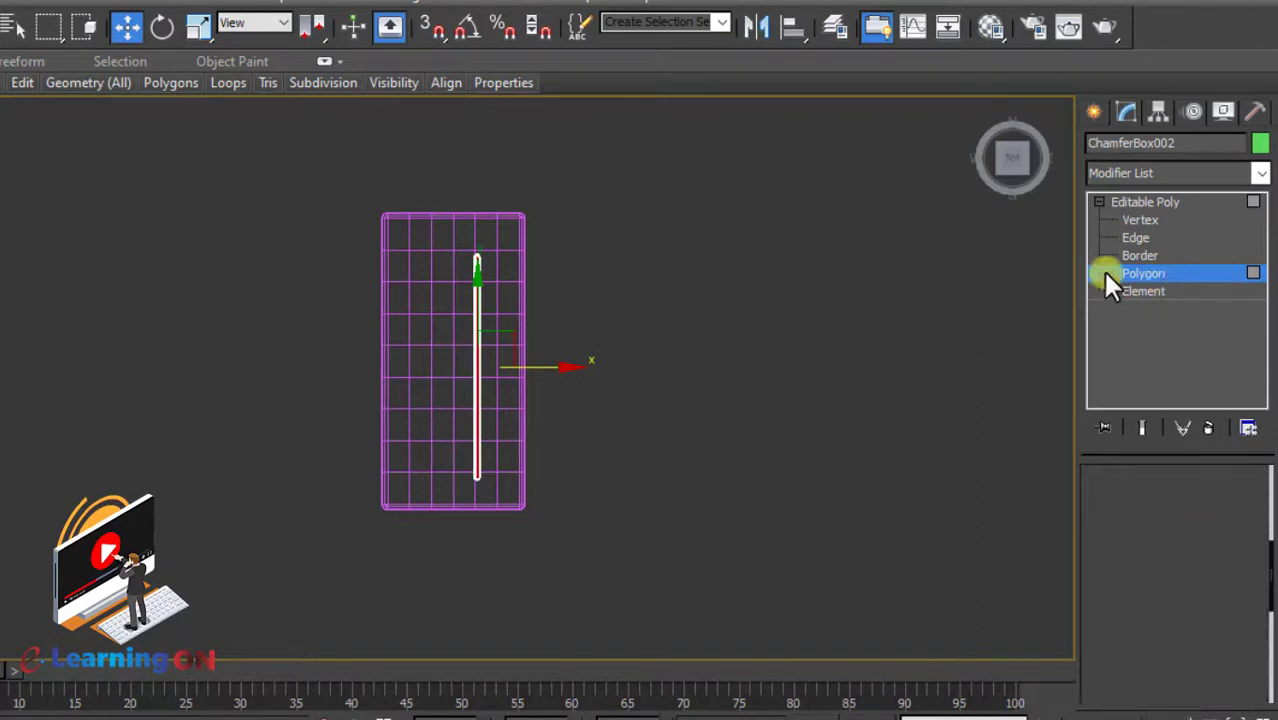
left_click_drag(563, 370, 509, 370)
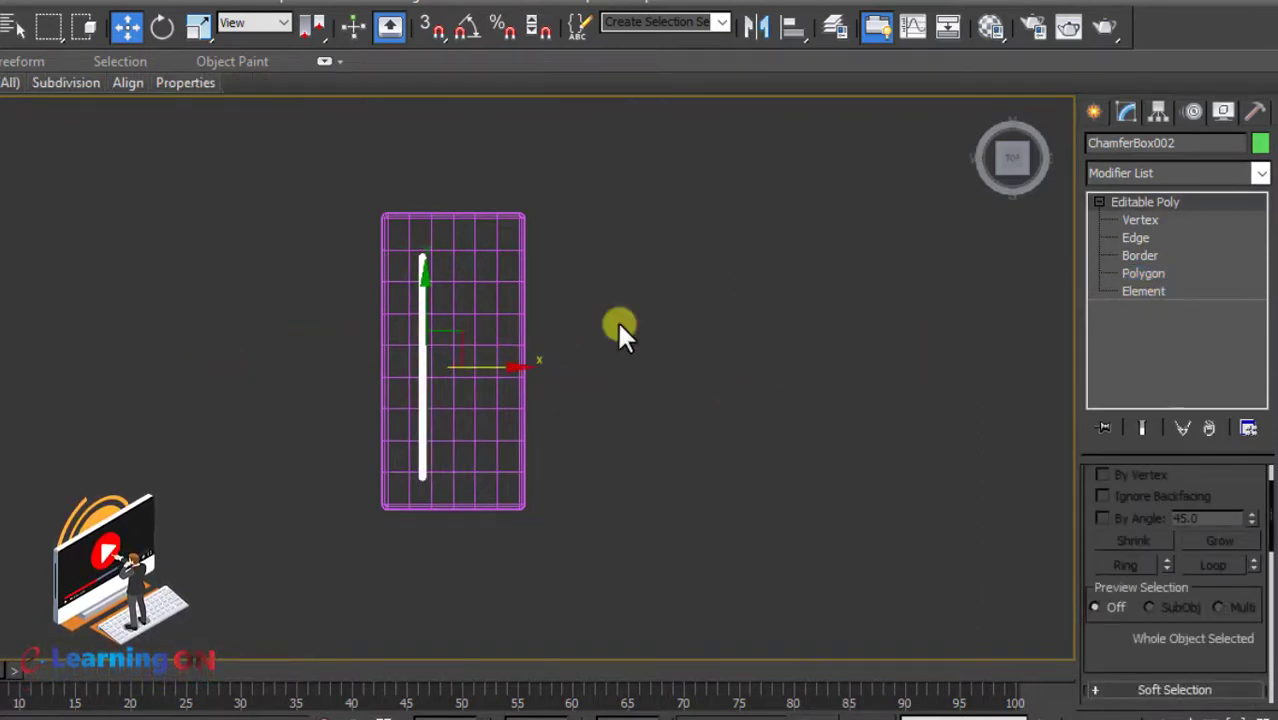
- Draw an ellipse spline about 15.1 long and 9.7 wide on the tabletop in the Top view, beside the upright panel
left_click(1093, 111)
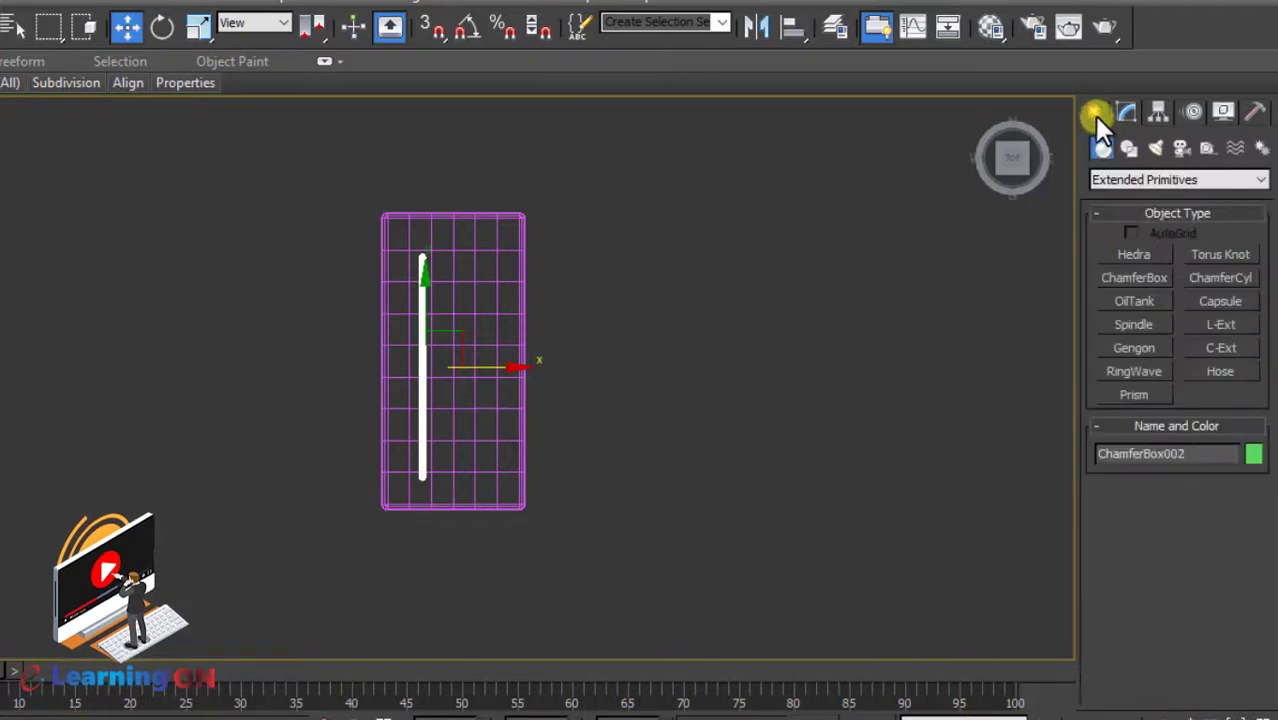
left_click(1128, 148)
left_click(1216, 278)
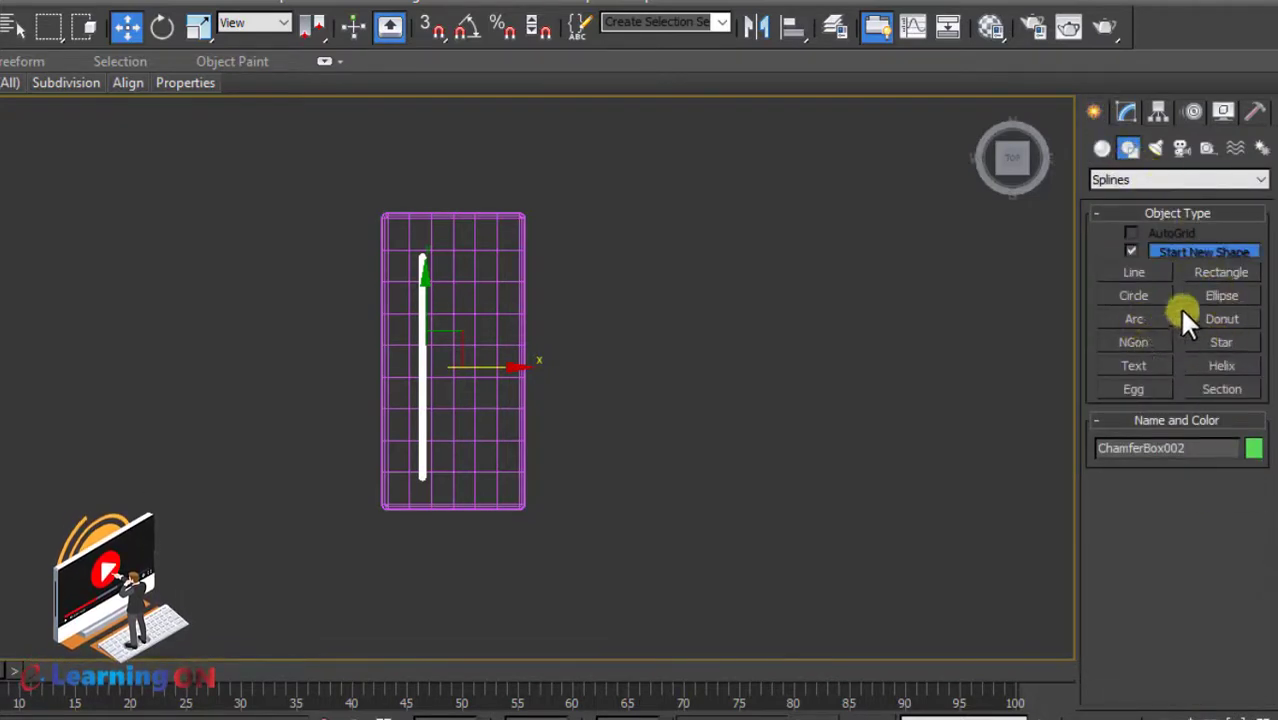
left_click(1221, 296)
middle_click_drag(485, 271, 385, 347)
scroll(447, 243, "up", 3)
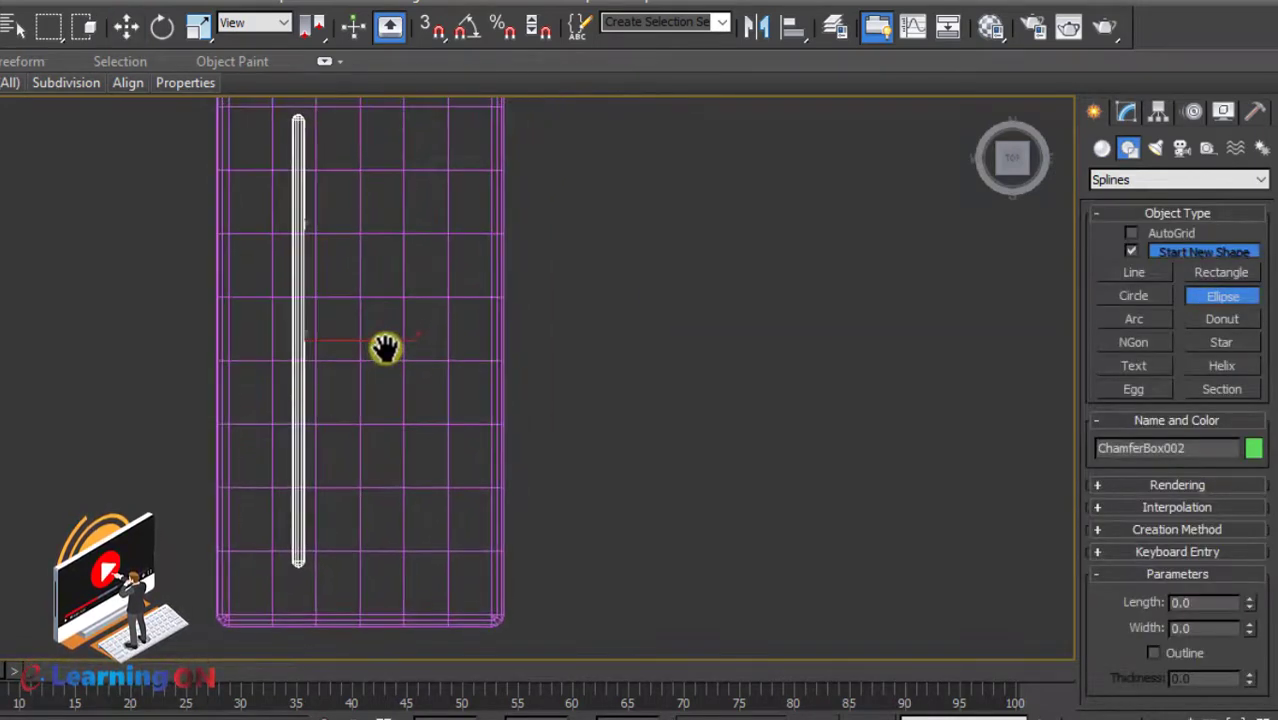
left_click_drag(383, 320, 441, 414)
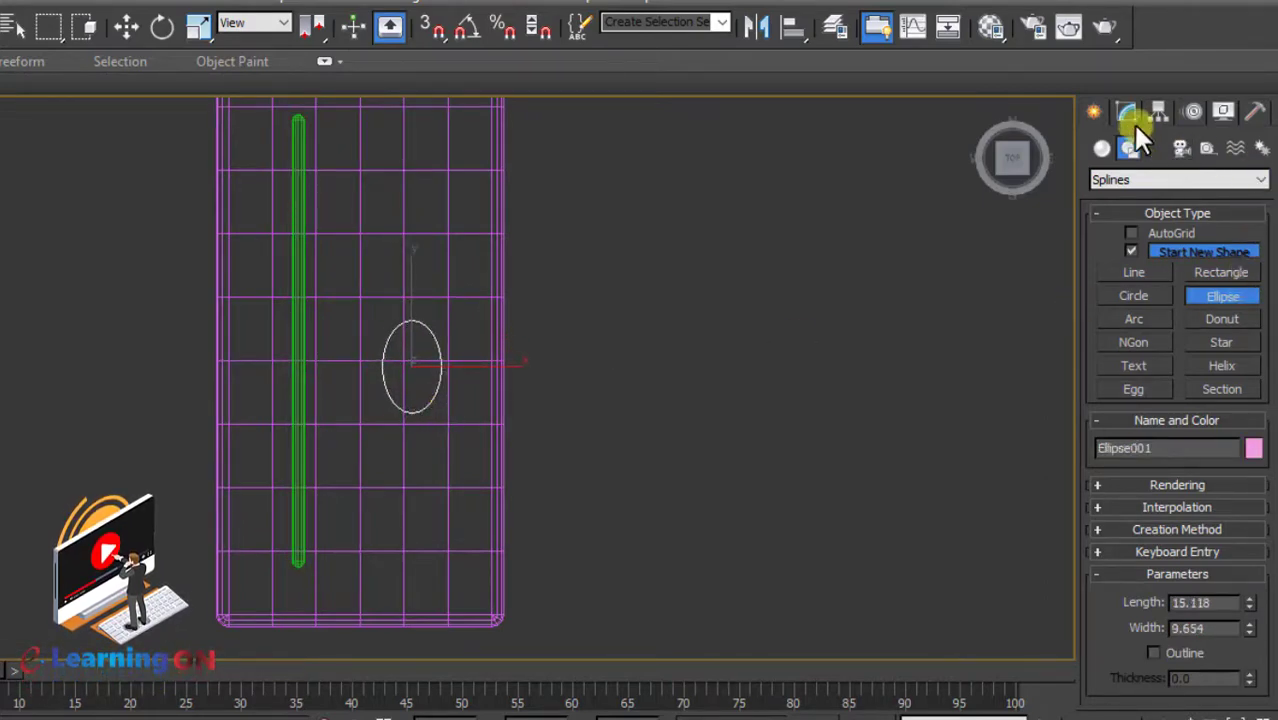
- Apply an Extrude modifier with an amount of 3.0 to the ellipse
left_click(1126, 111)
key("w")
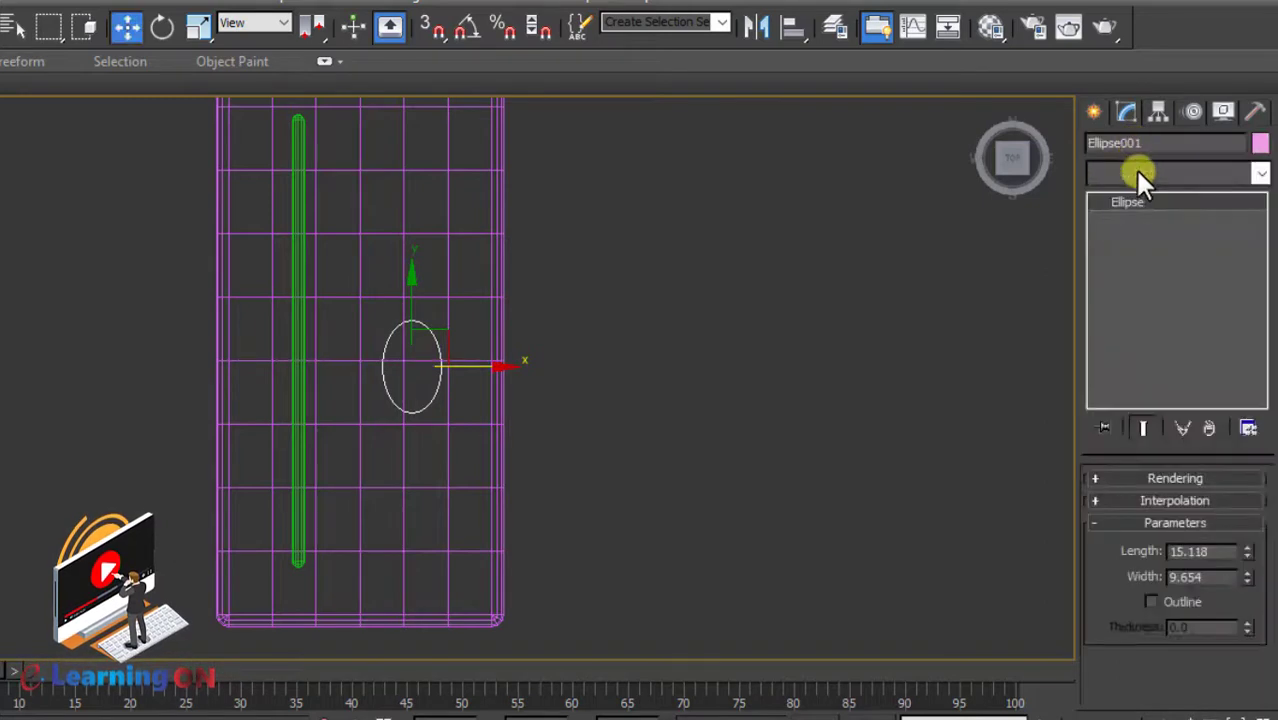
left_click(1138, 173)
scroll(1152, 348, "down", 1)
key("e")
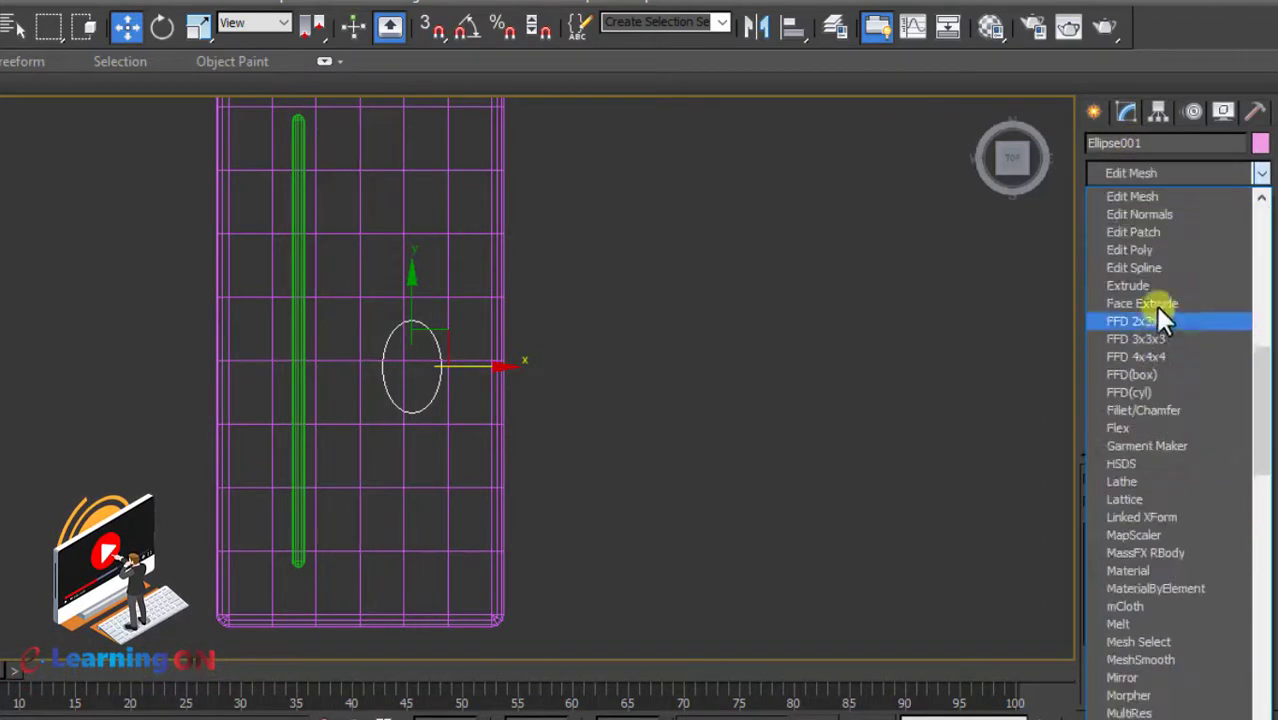
left_click(1150, 285)
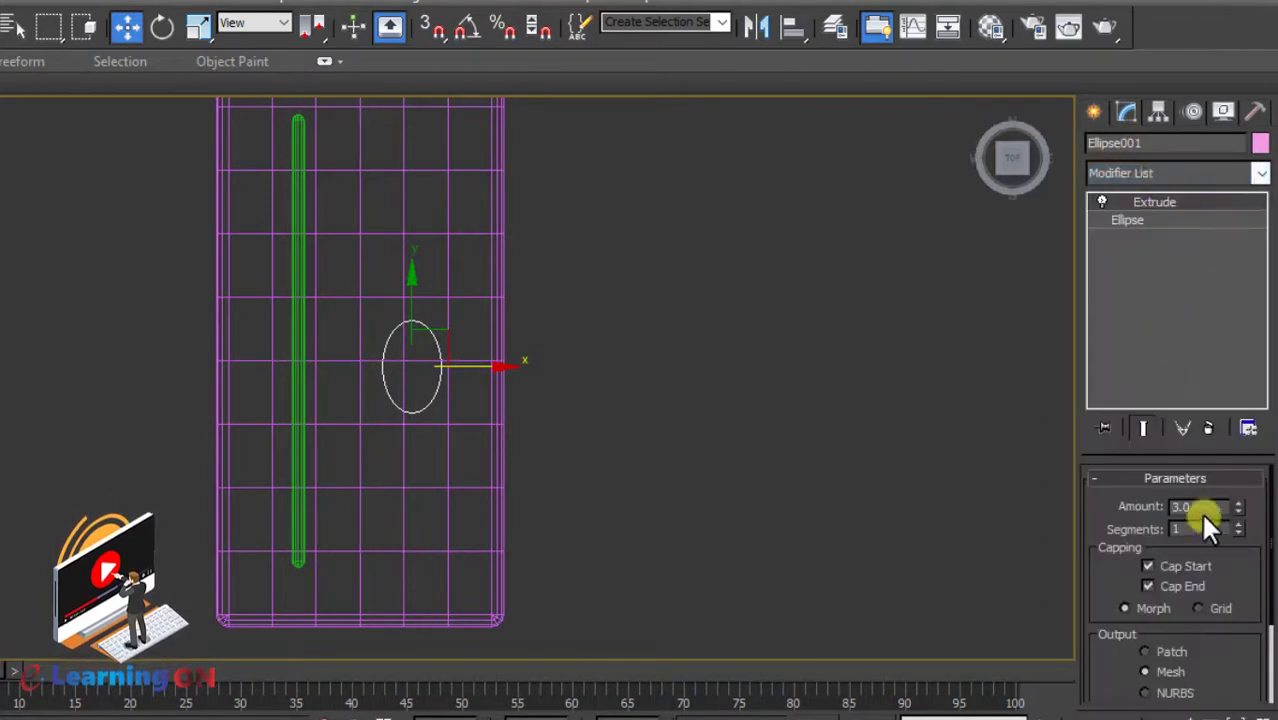
- Raise the extruded ellipse onto the tabletop in the Front view and slide it along negative X in the Top view, behind the panel
middle_click_drag(604, 317, 578, 298)
key("alt+w")
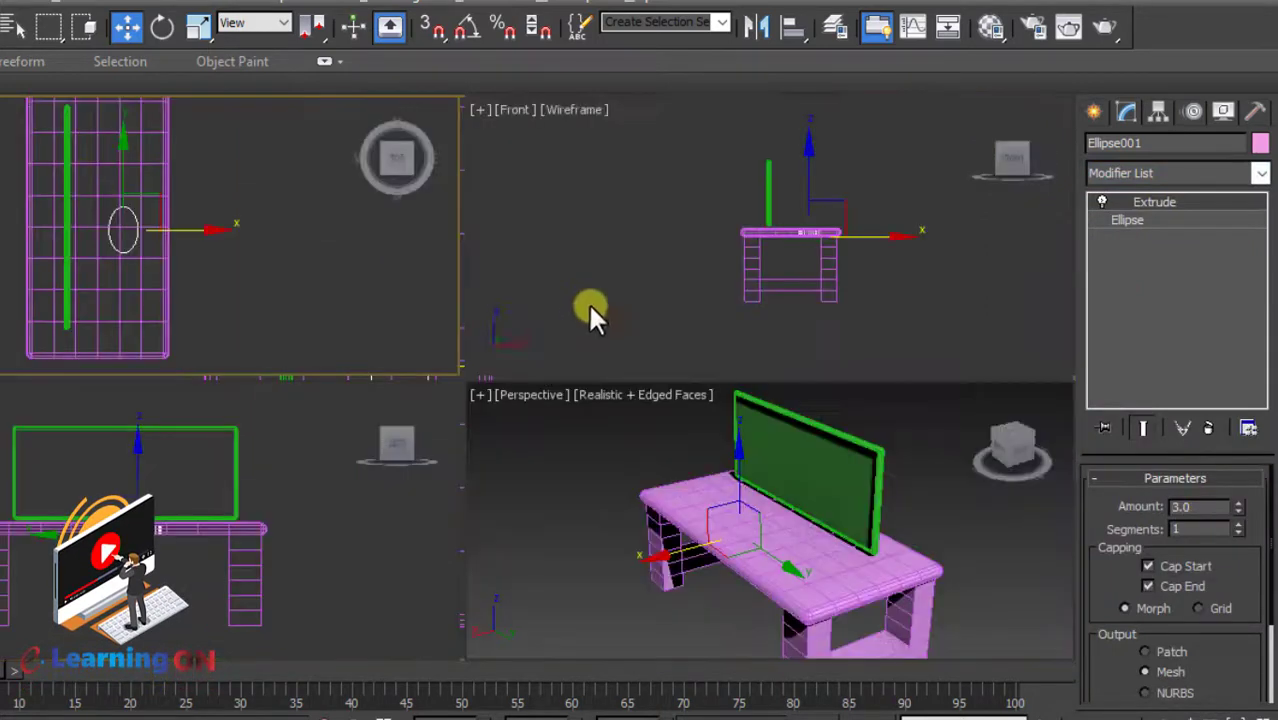
middle_click_drag(868, 228, 764, 277)
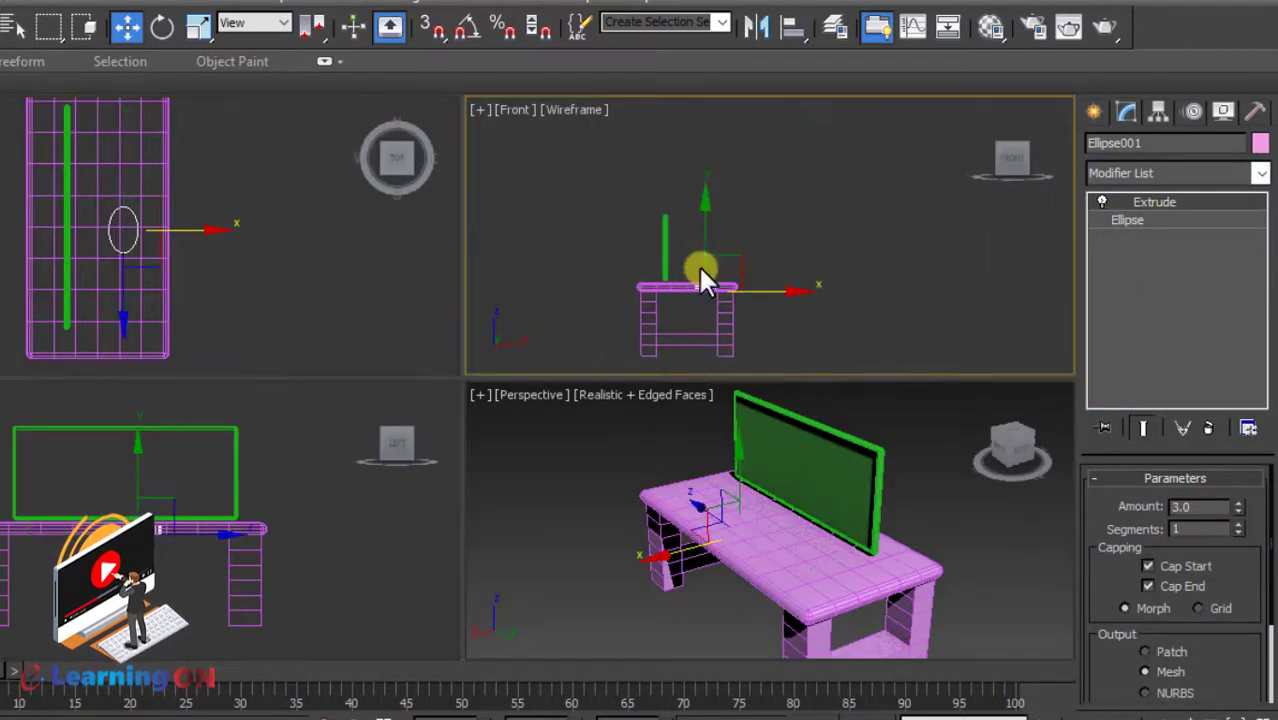
scroll(700, 268, "up", 3)
mouse_move(615, 264)
left_mouse_down()
mouse_move(619, 235)
mouse_move(620, 246)
left_mouse_up()
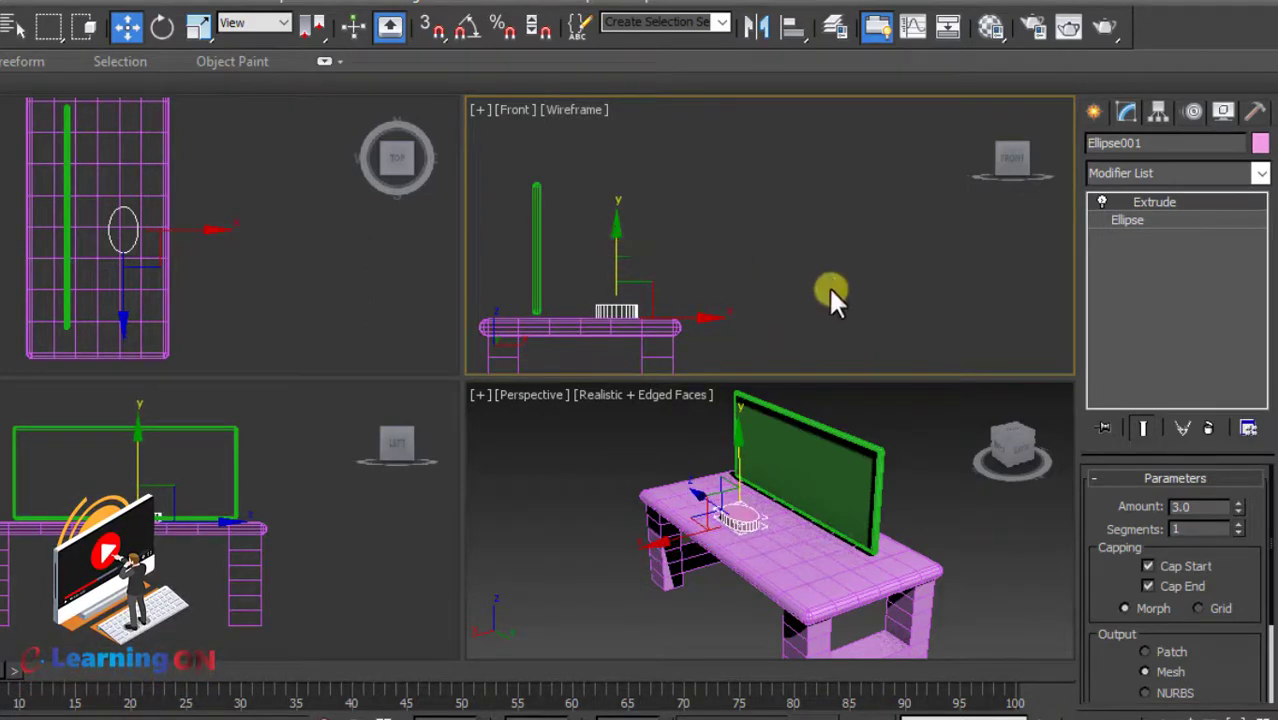
left_click(212, 224)
left_click_drag(214, 216, 143, 222)
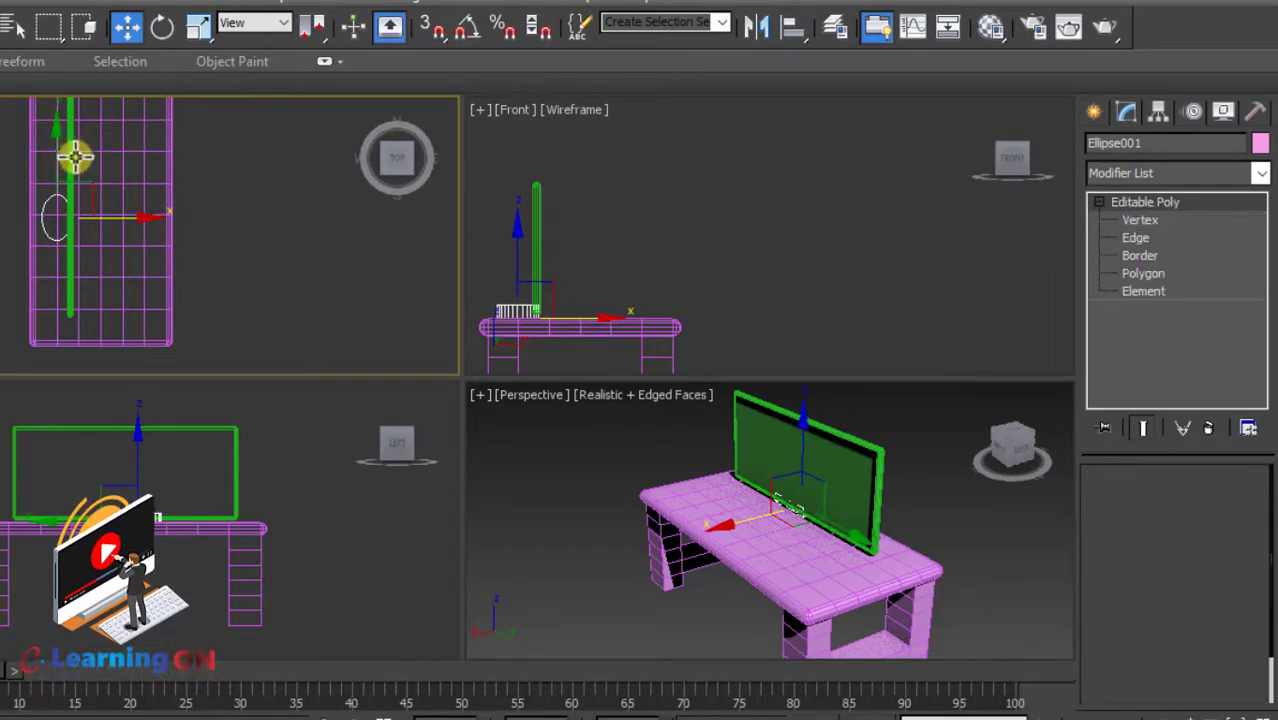
- Move the upright panel along positive X in the Front view, away from the elliptical base, to about X 0.9
left_click(76, 221)
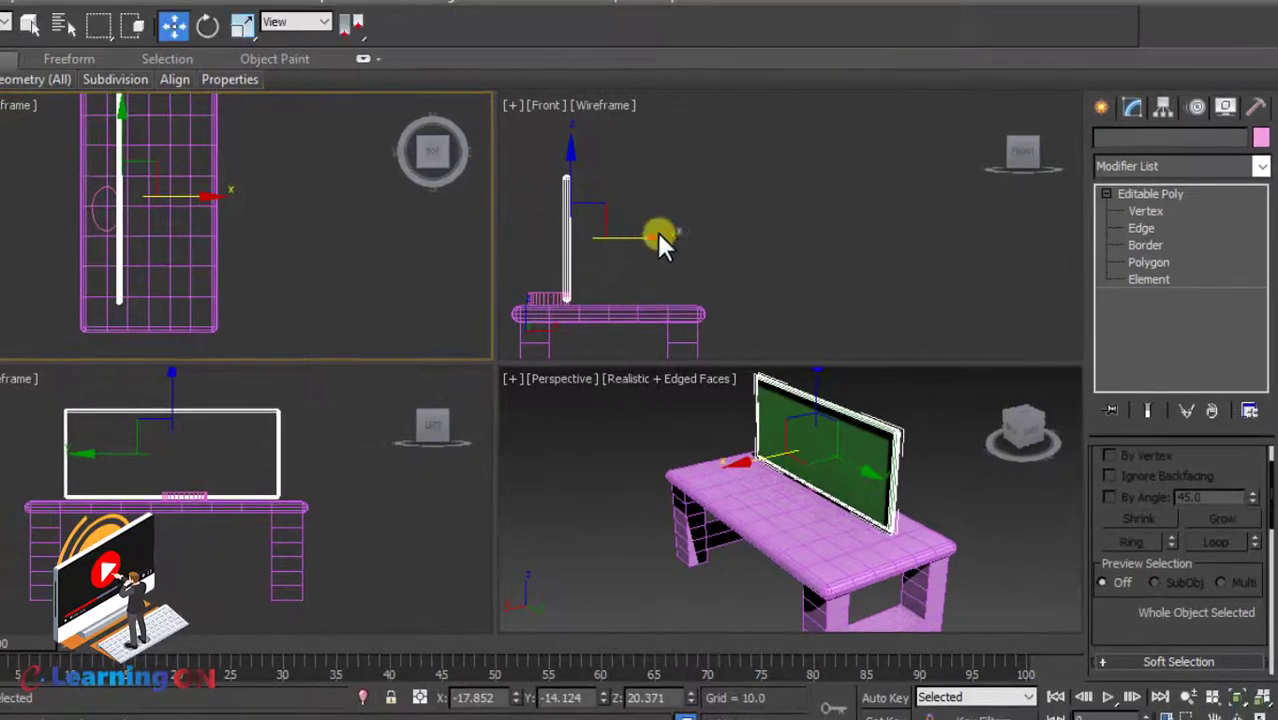
middle_click_drag(662, 232, 681, 229)
left_click_drag(681, 240, 744, 248)
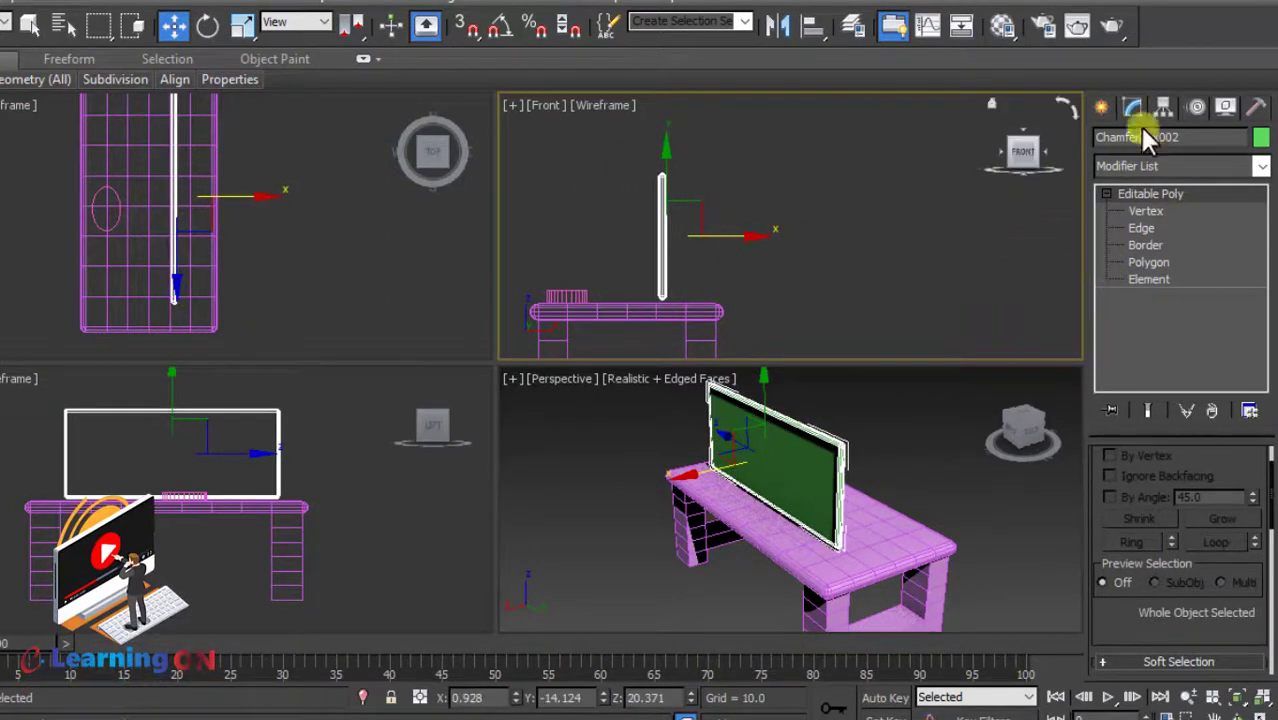
- Create a standard cylinder about 2.5 in radius and 25.3 high on the elliptical base in the Top view
left_click(1101, 107)
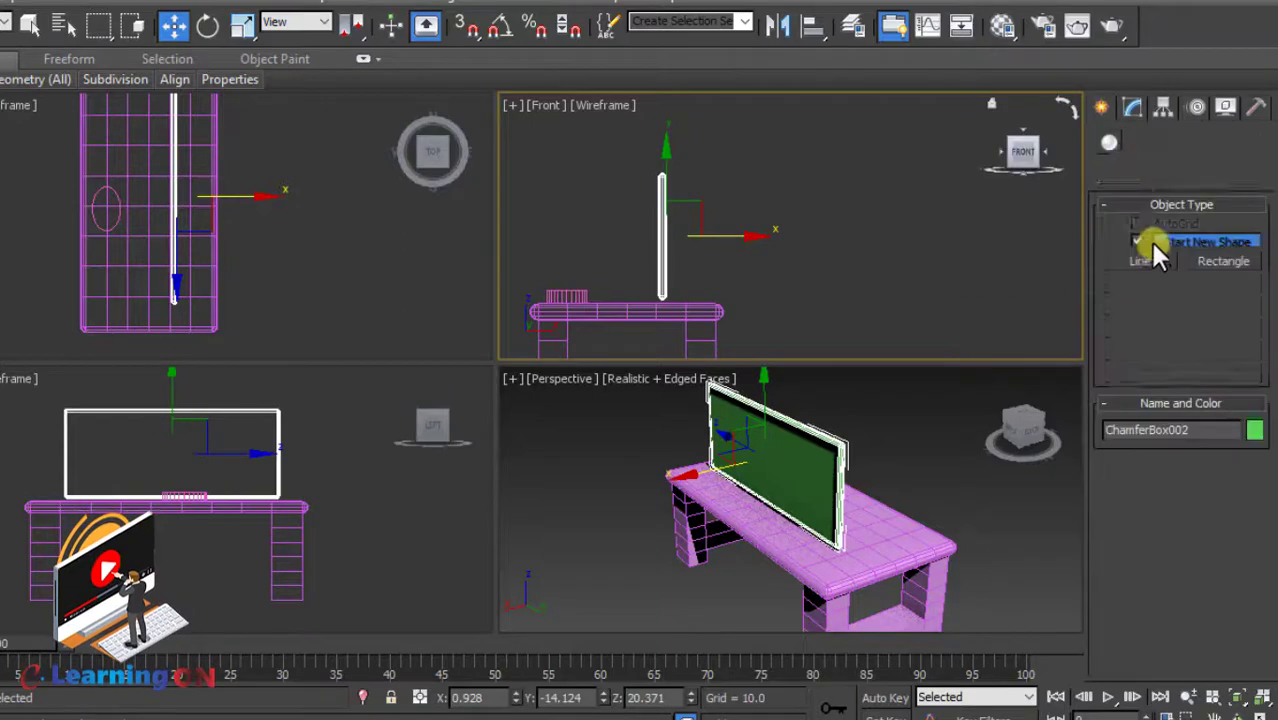
left_click(1110, 147)
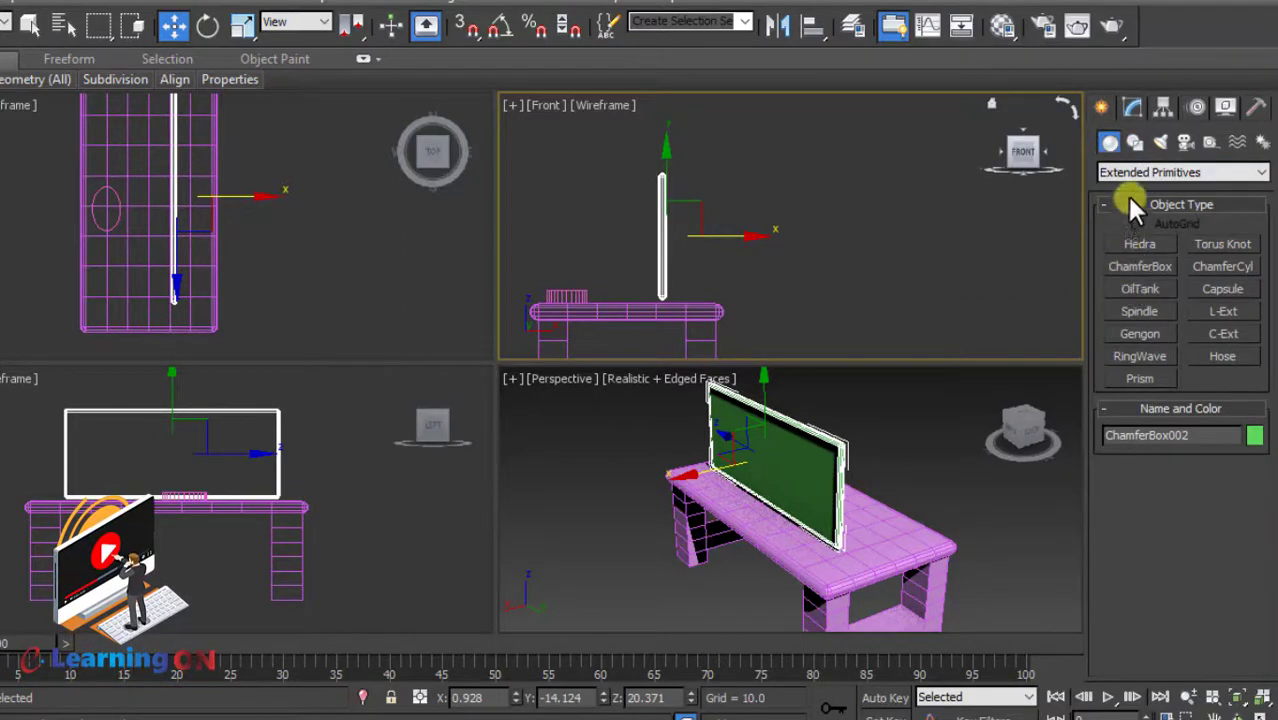
left_click(1125, 172)
left_click(1128, 189)
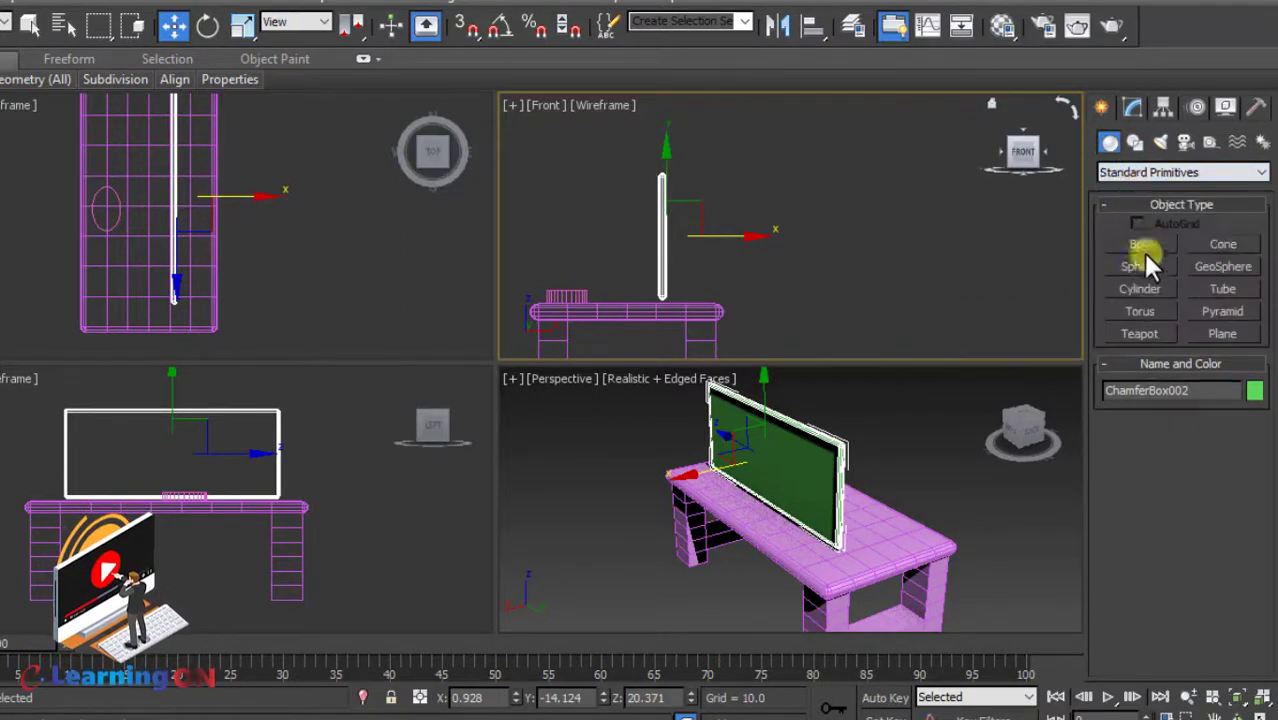
left_click(1142, 288)
middle_click_drag(128, 214, 208, 237)
key("alt+w")
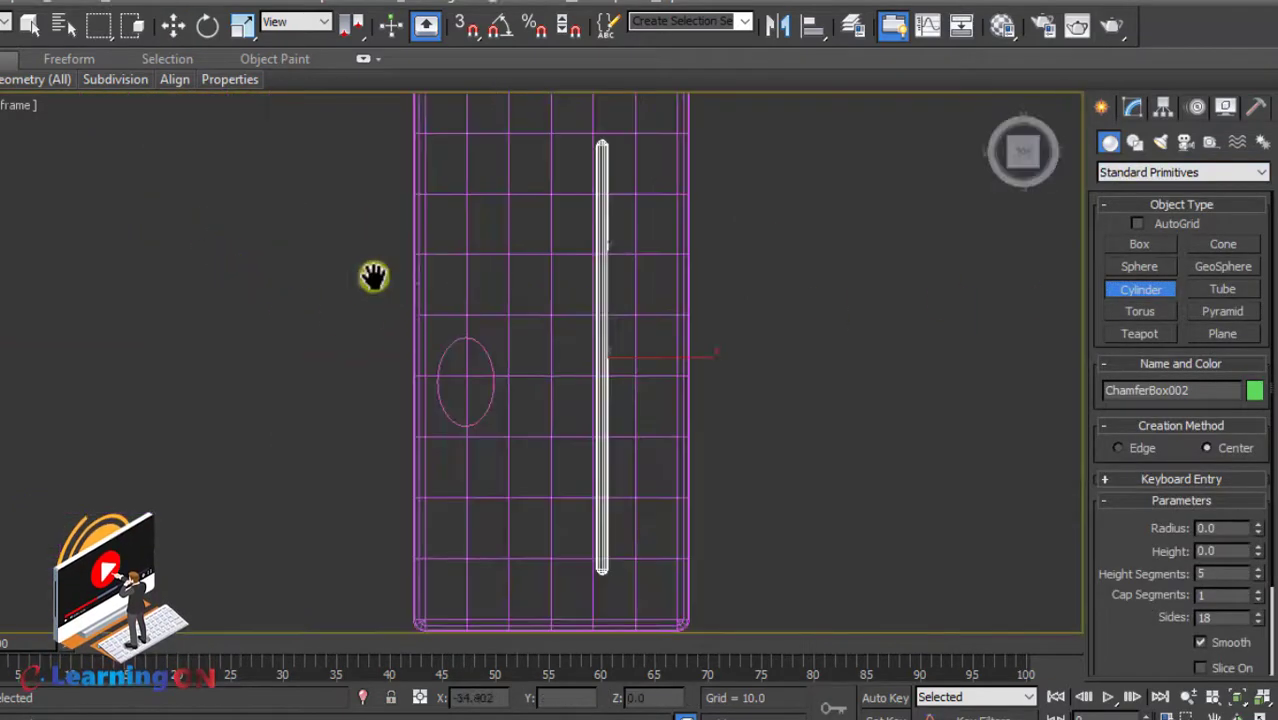
middle_click_drag(373, 276, 303, 191)
left_click_drag(391, 275, 396, 281)
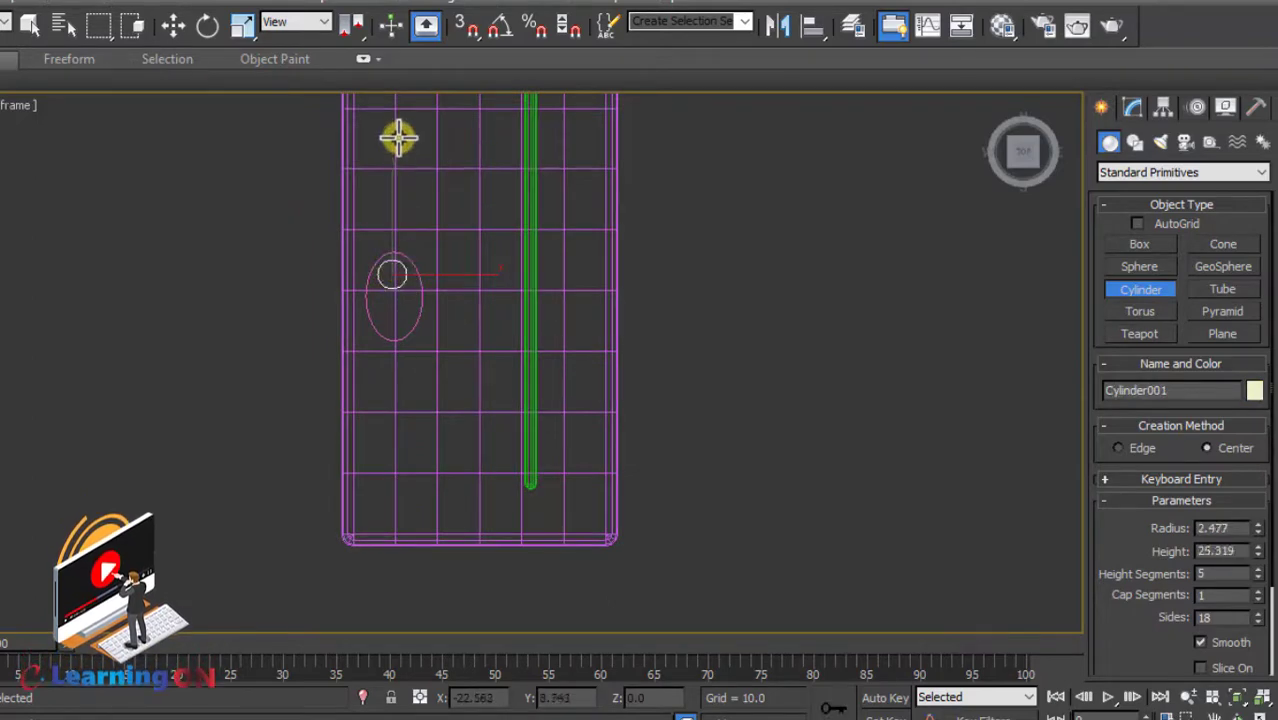
- Set the cylinder's radius to 2
middle_click_drag(515, 223, 472, 223)
key("alt+w")
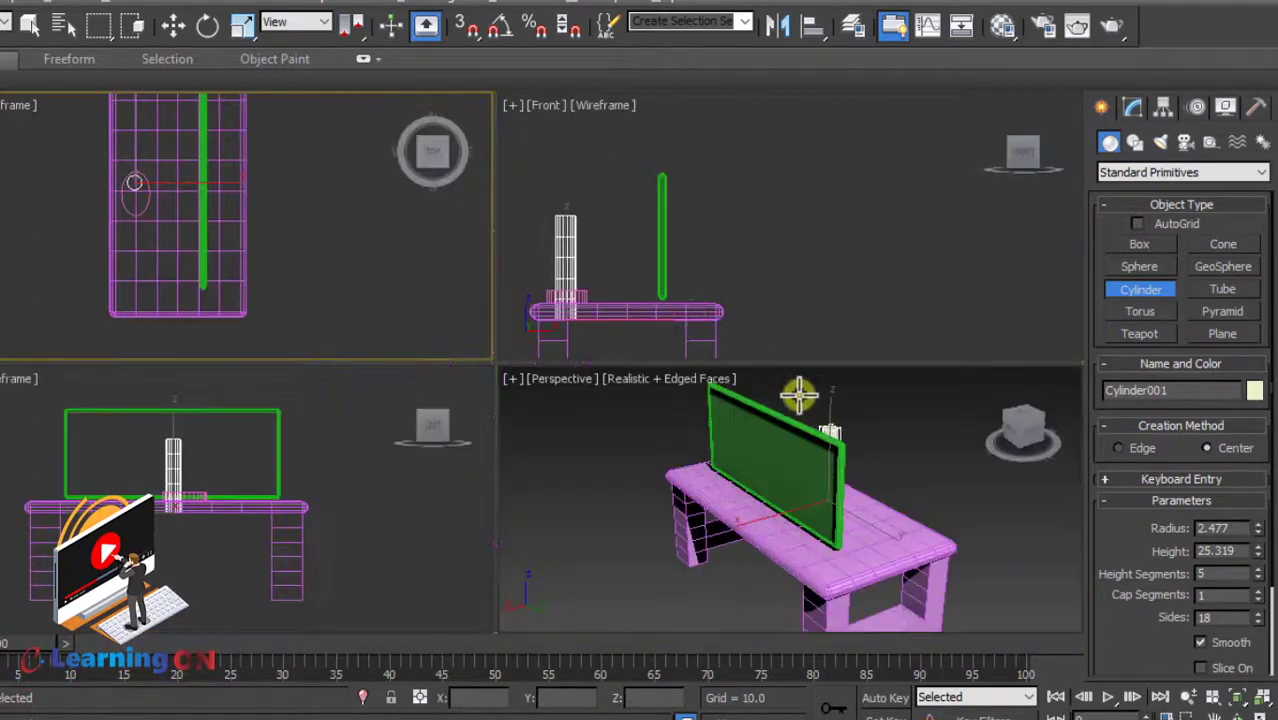
middle_click_drag(670, 258, 662, 258)
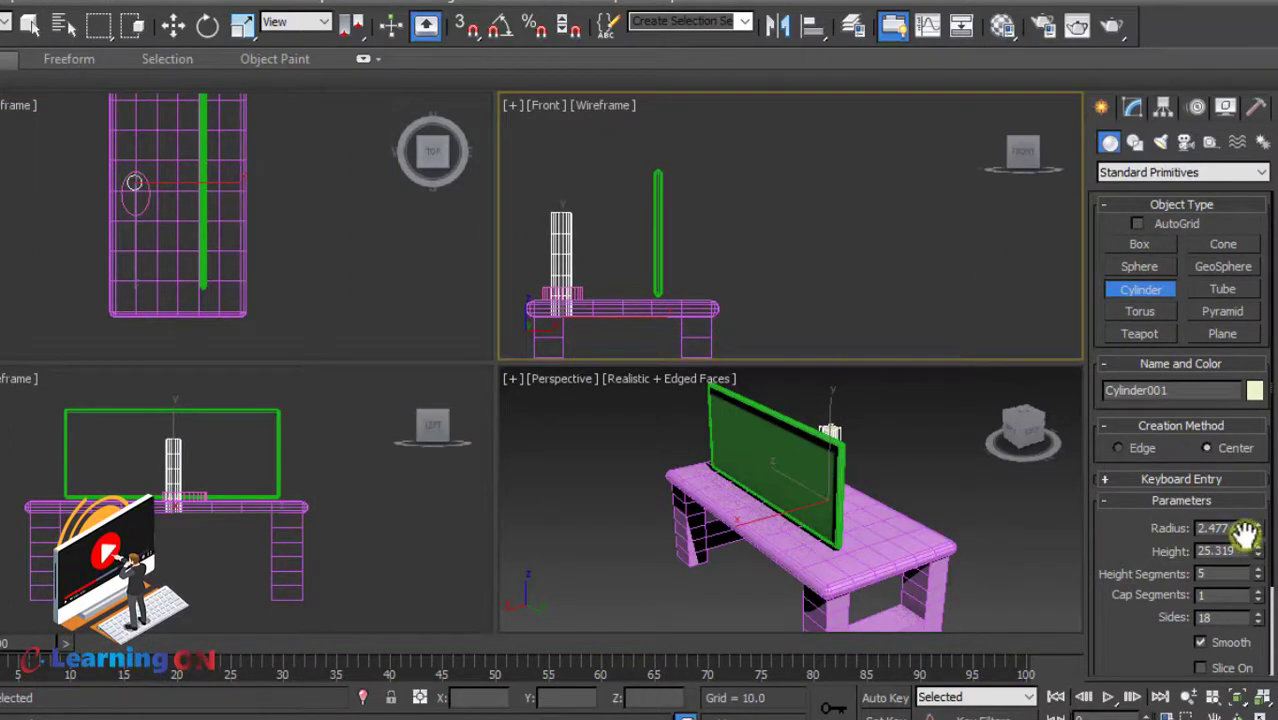
type("2")
key("Return")
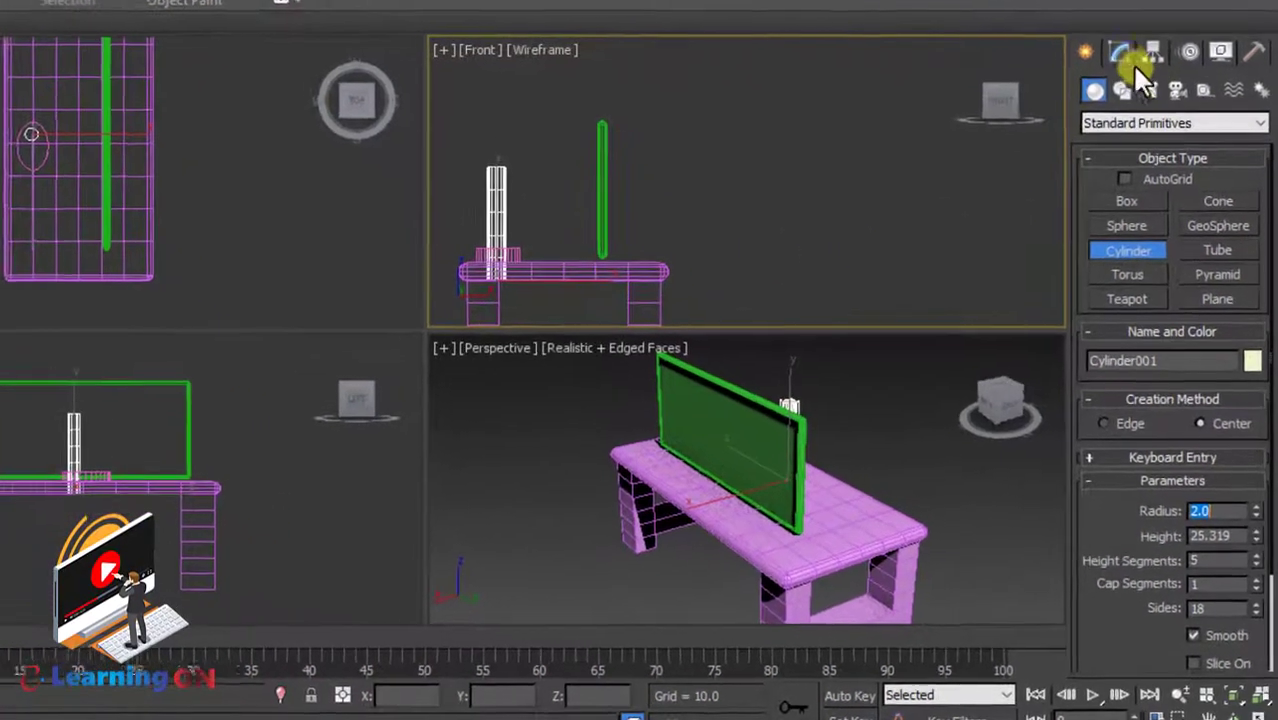
- Apply a Bend modifier to the cylinder with an angle of 75 on the Z axis, curving it towards the panel
left_click(1133, 107)
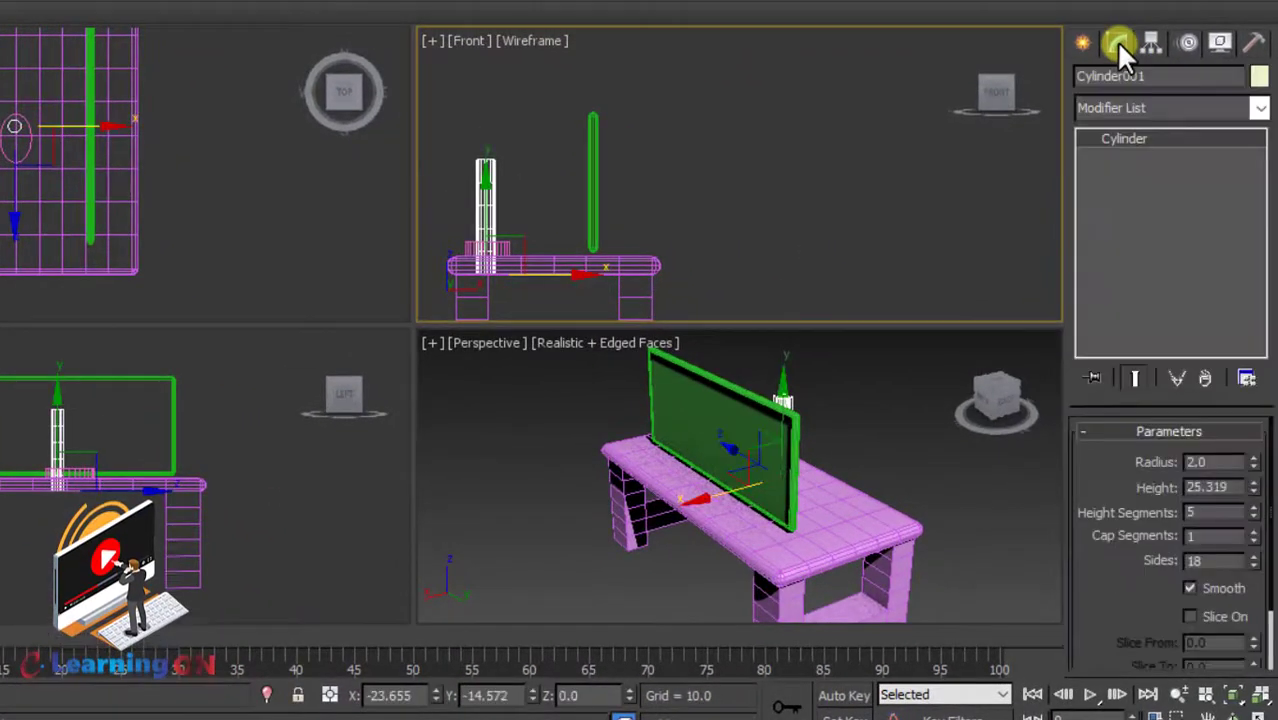
left_click(1118, 100)
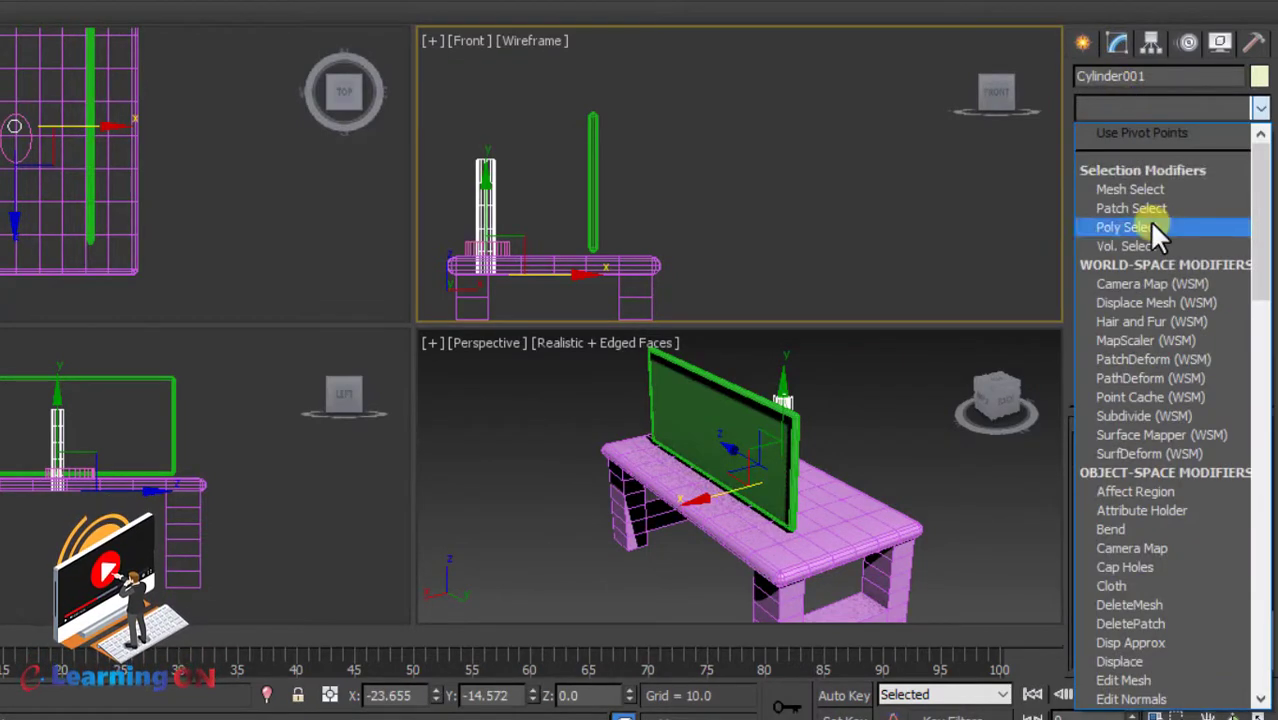
key("b")
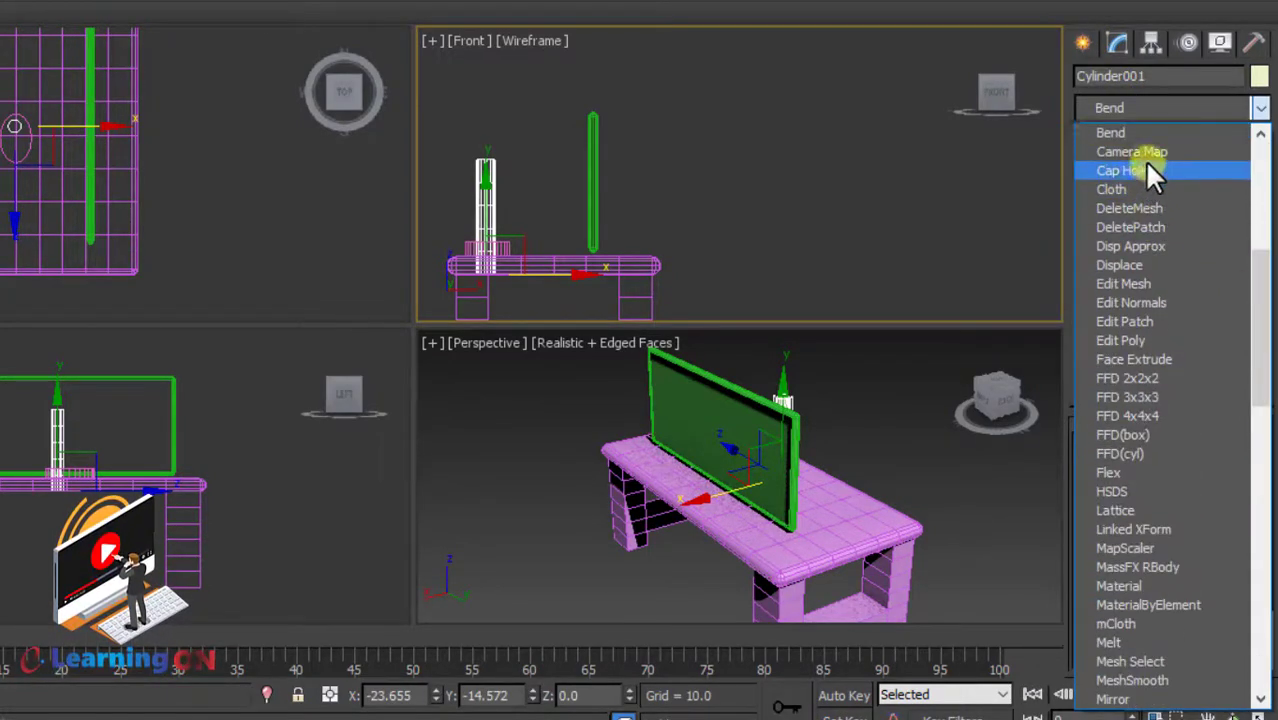
left_click(1137, 135)
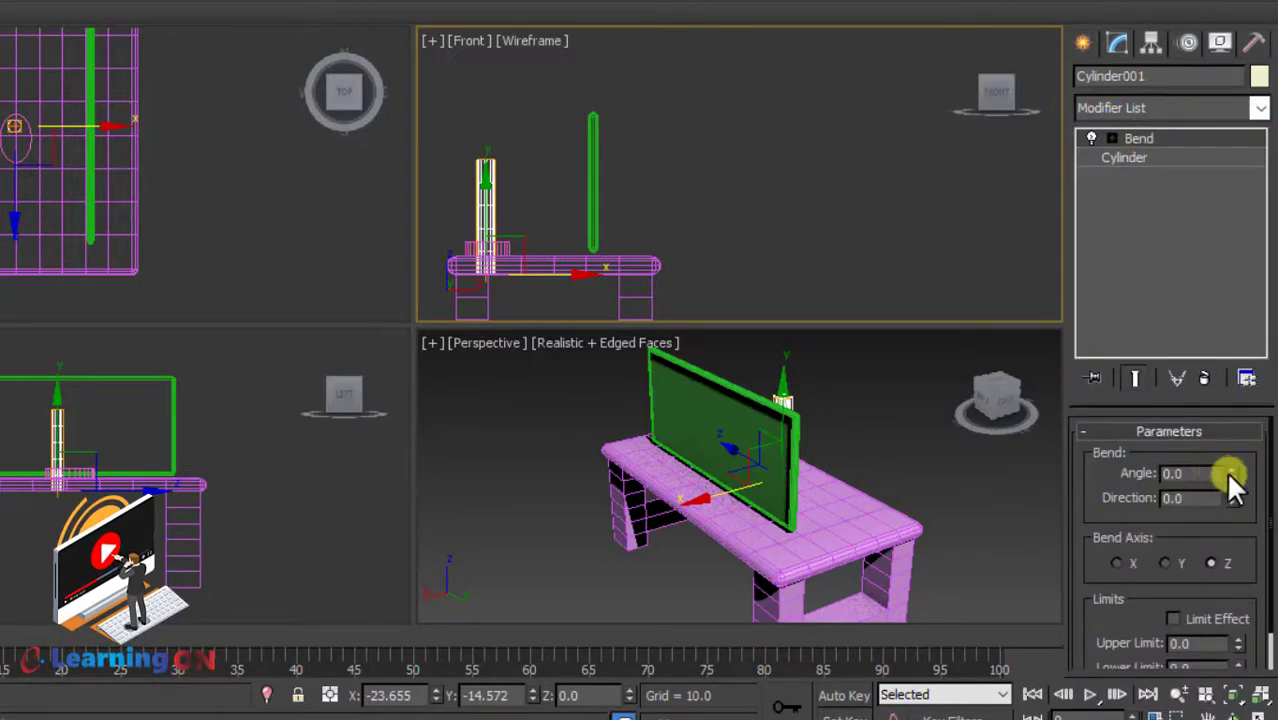
left_click_drag(1232, 478, 1172, 300)
- Raise the bent cylinder in the Front view to Z 6.82 so it stands on the elliptical base
scroll(510, 185, "up", 5)
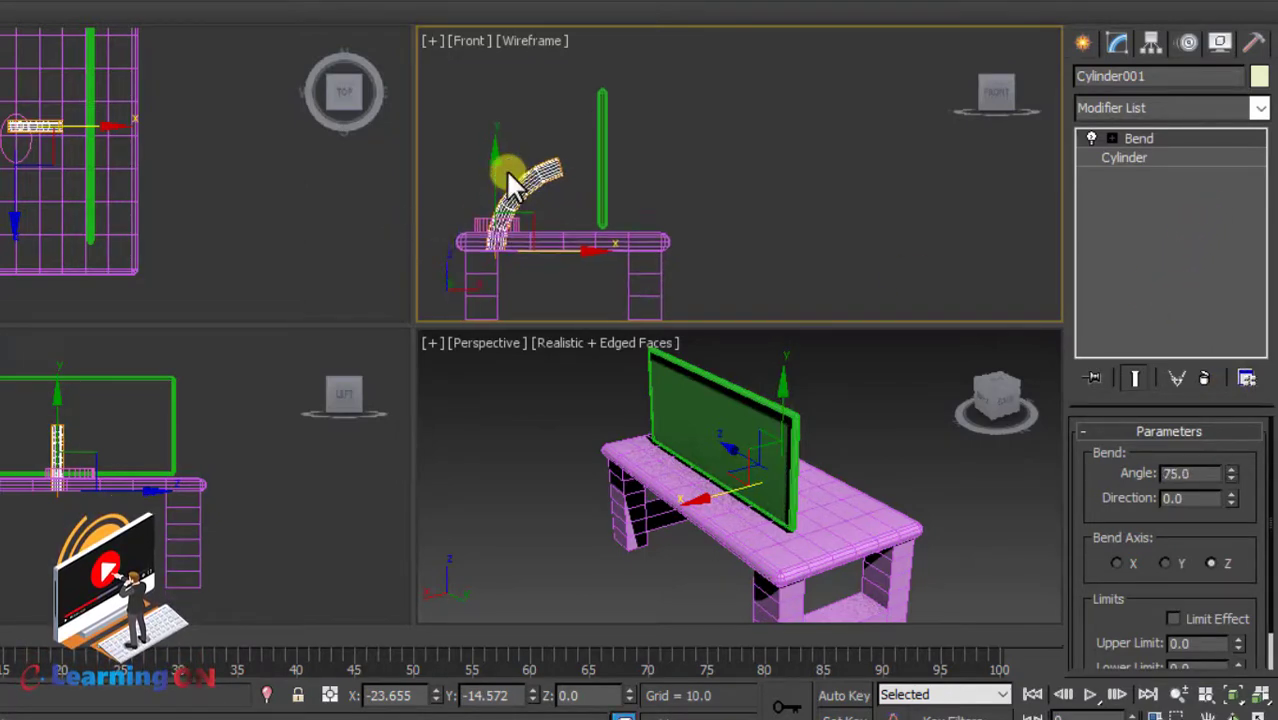
middle_click_drag(497, 180, 750, 177)
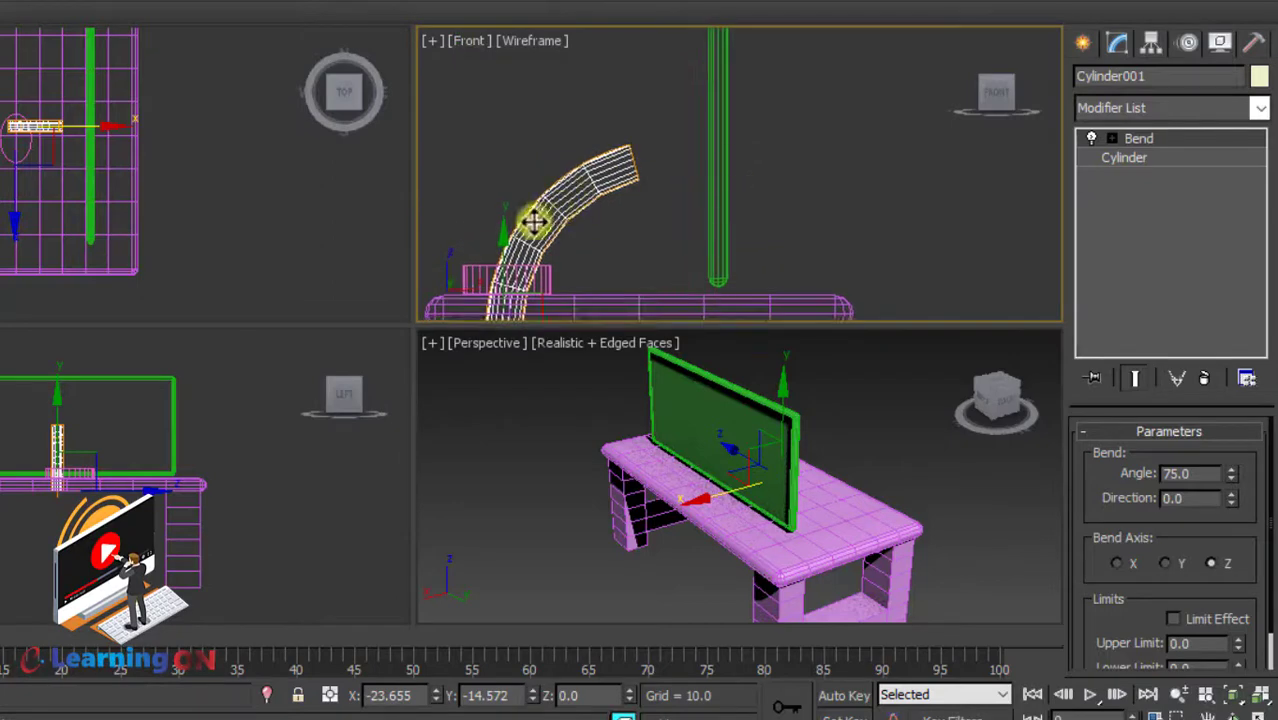
left_click_drag(502, 232, 510, 180)
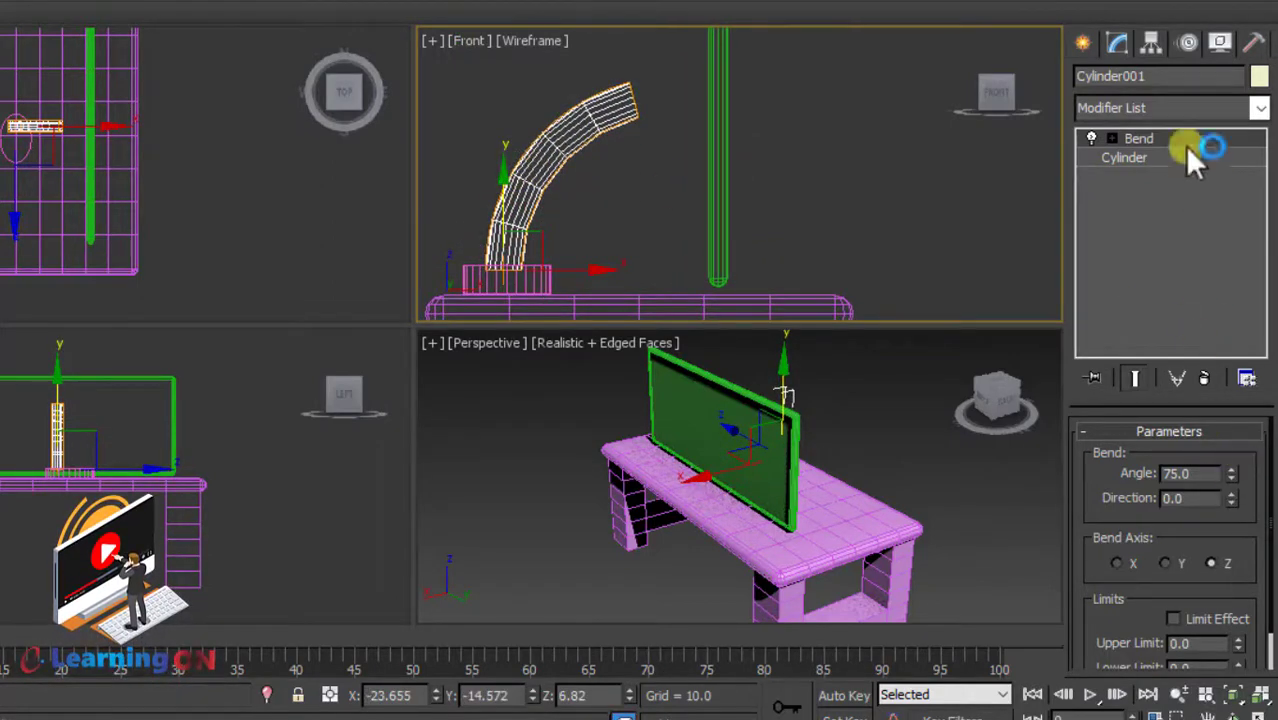
- Refine the bent cylinder to reach the panel smoothly, with a height of about 35.2, a Bend angle of 97.5 and 16 height segments
left_click(1138, 157)
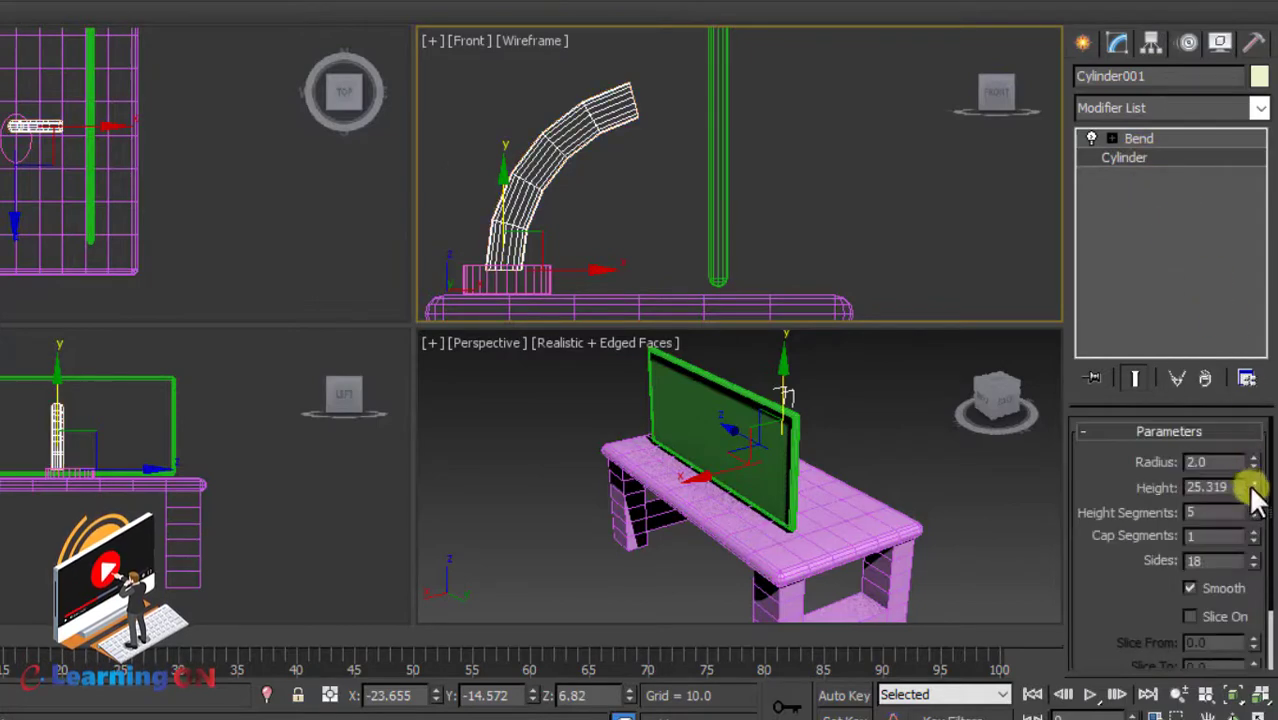
left_click_drag(1252, 490, 1258, 412)
left_click(1168, 141)
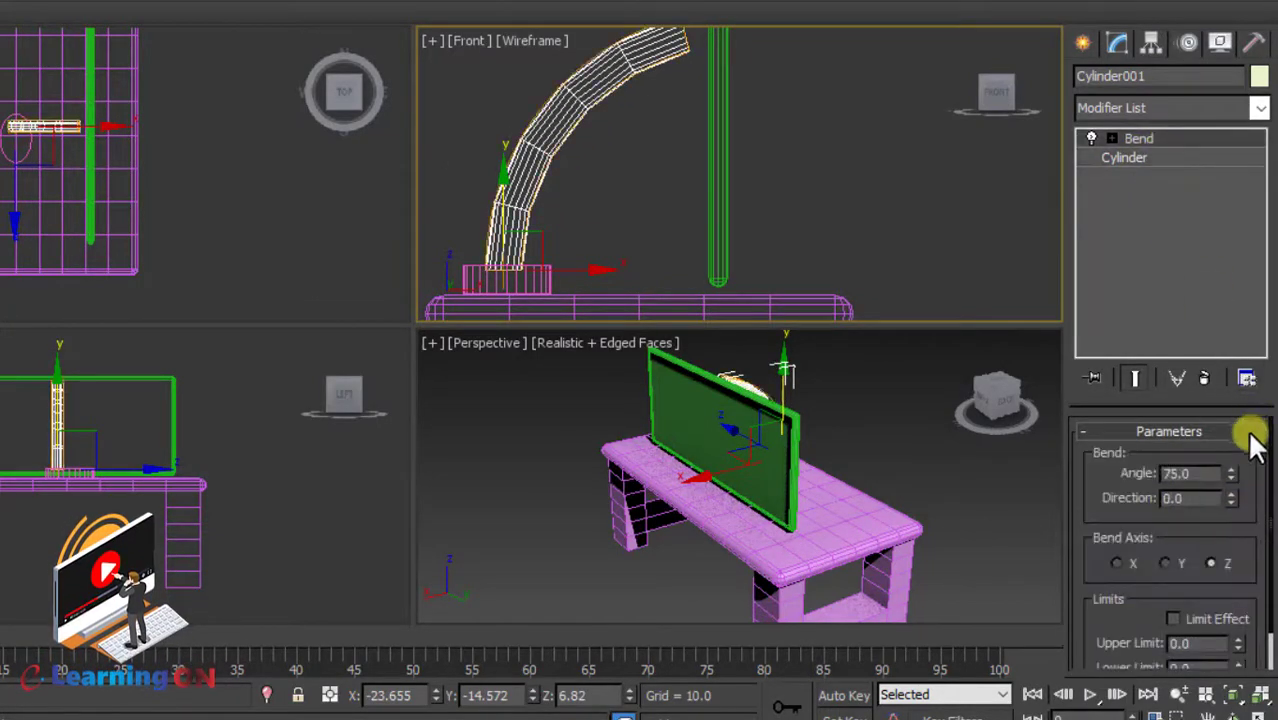
left_click_drag(1232, 475, 1218, 416)
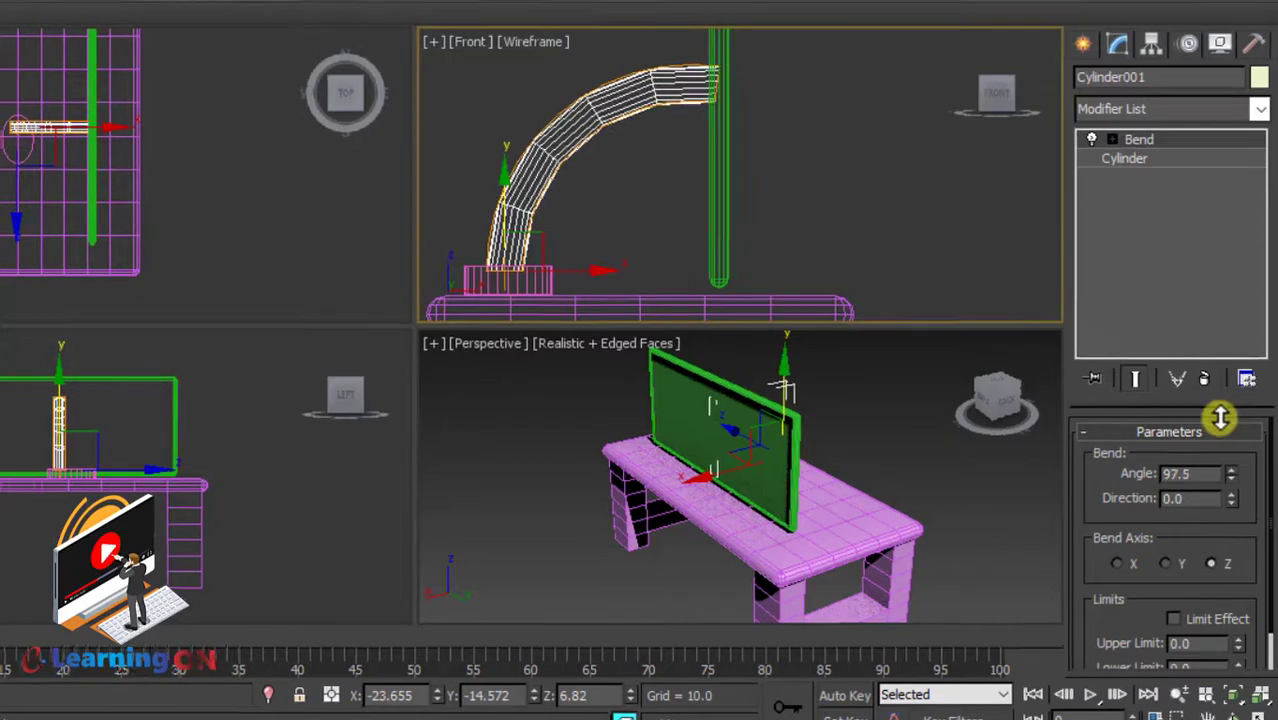
left_click(1140, 174)
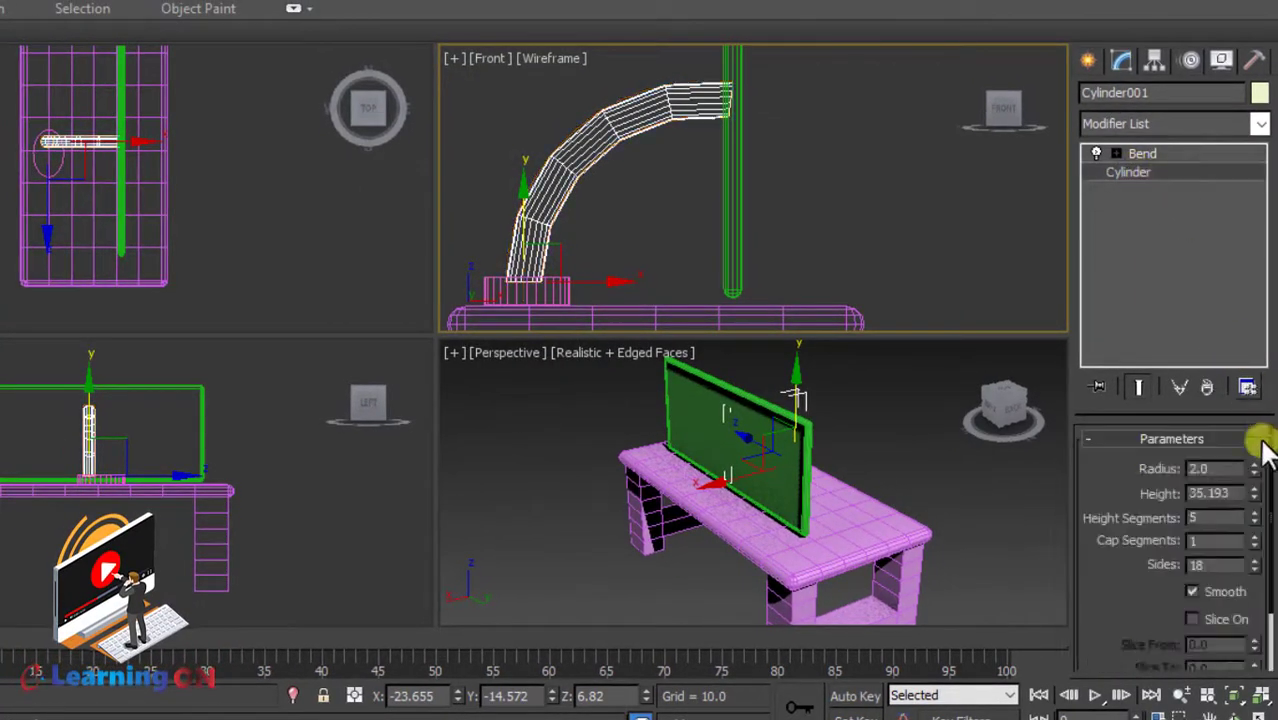
left_click_drag(1252, 514, 1254, 522)
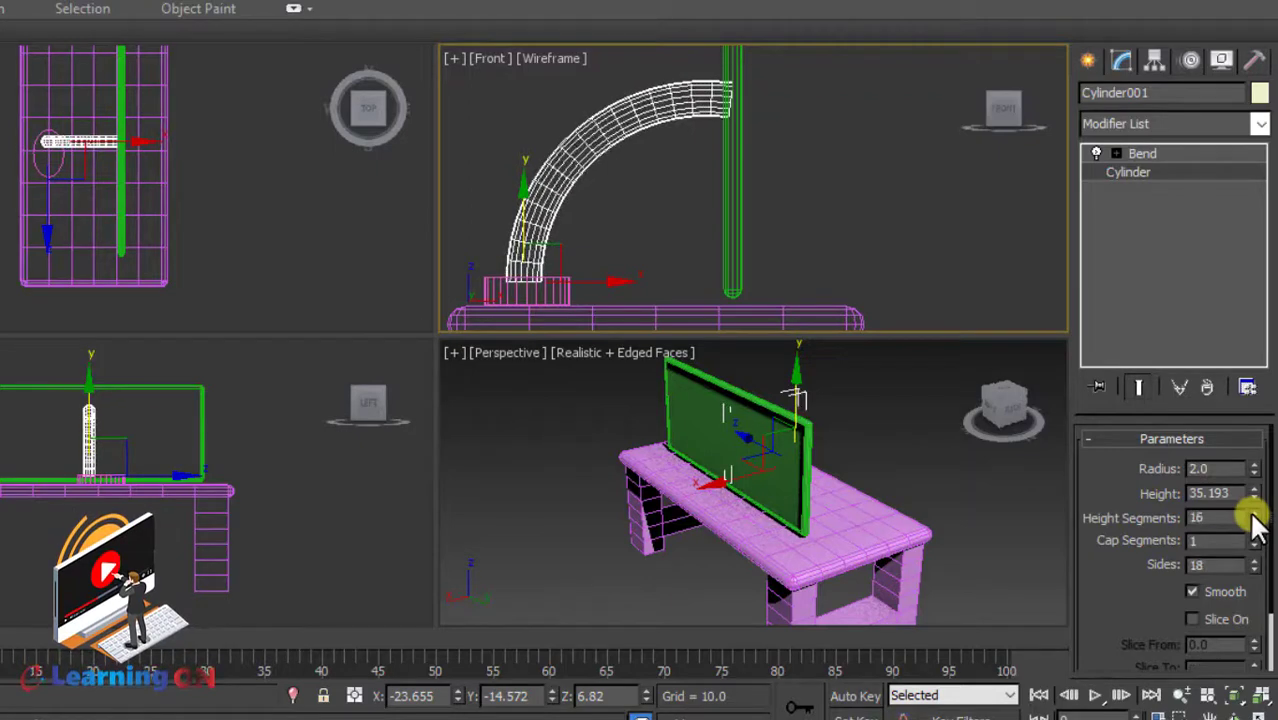
- Clone the bent cylinder in the Top view as one Copy beside the original, at about Y -19
middle_click_drag(177, 185, 200, 188)
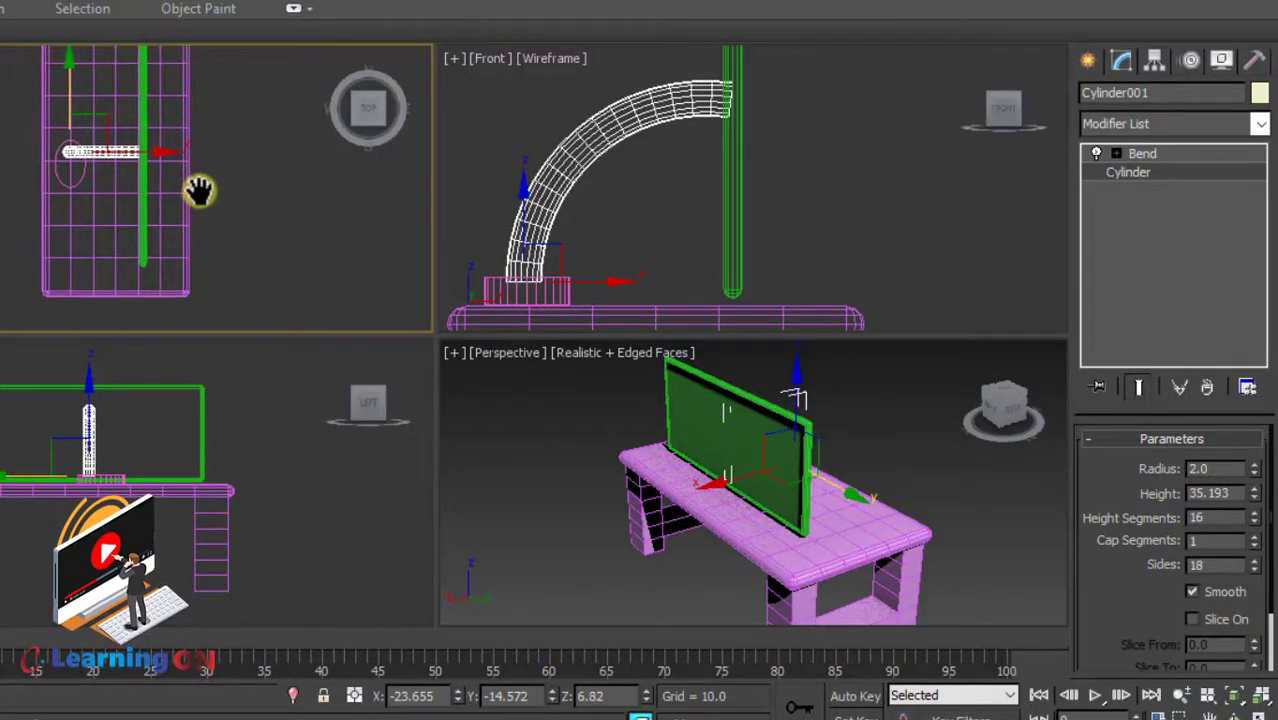
left_click_drag(71, 72, 75, 88, "shift")
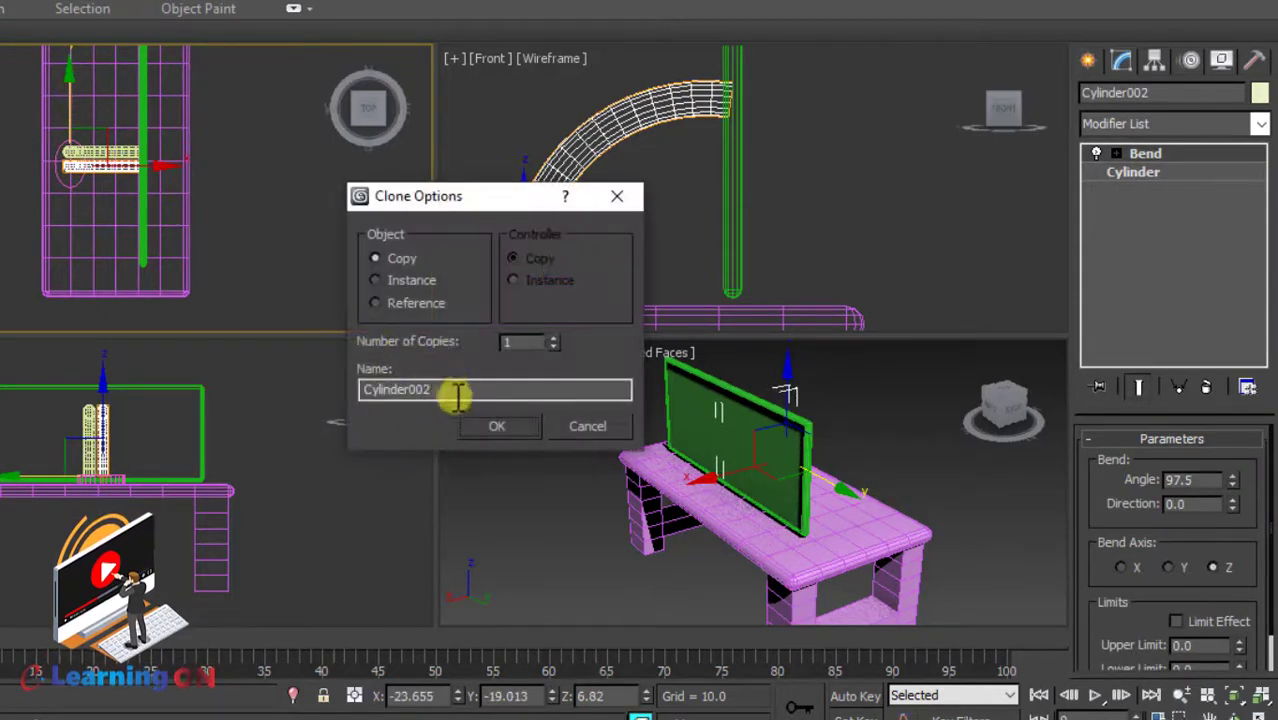
left_click(477, 420)
- Select both bent cylinders and shift them together about -1.6 in Y in the Top view to centre them on the elliptical base
middle_click_drag(74, 140, 225, 150)
scroll(220, 158, "up", 2)
left_click(309, 144)
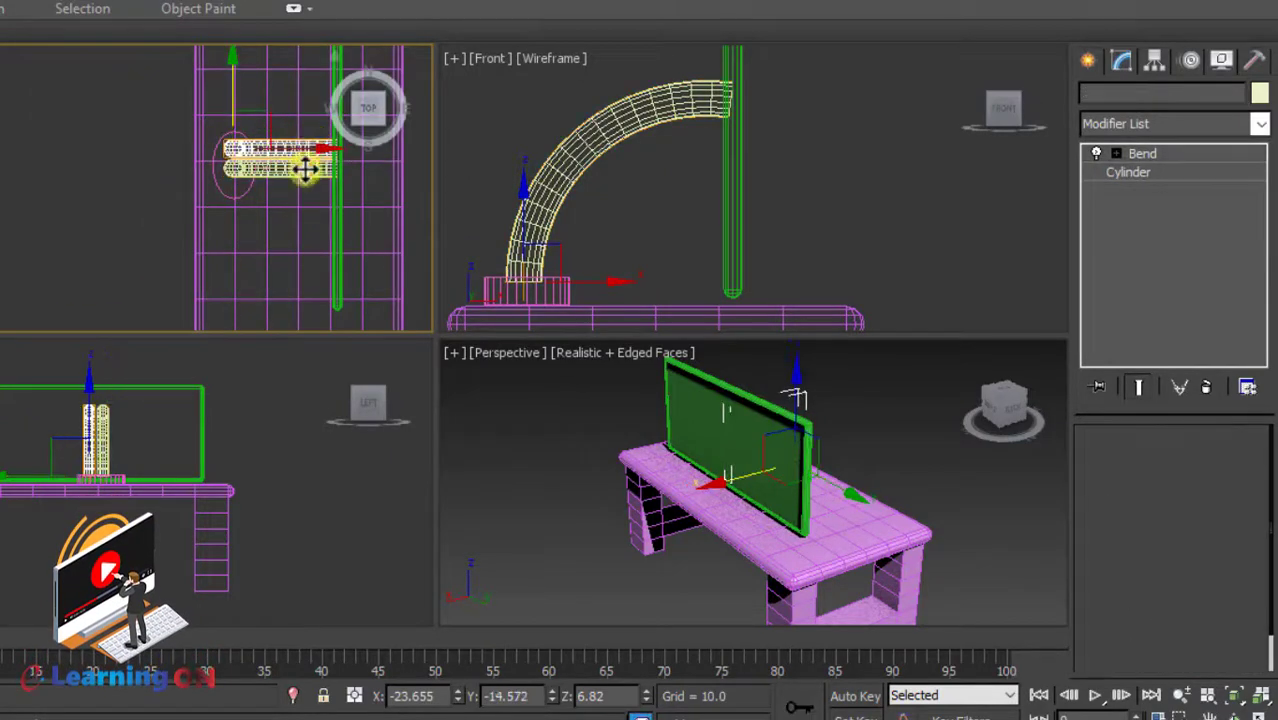
left_click(289, 170, "ctrl")
left_click_drag(285, 83, 283, 91)
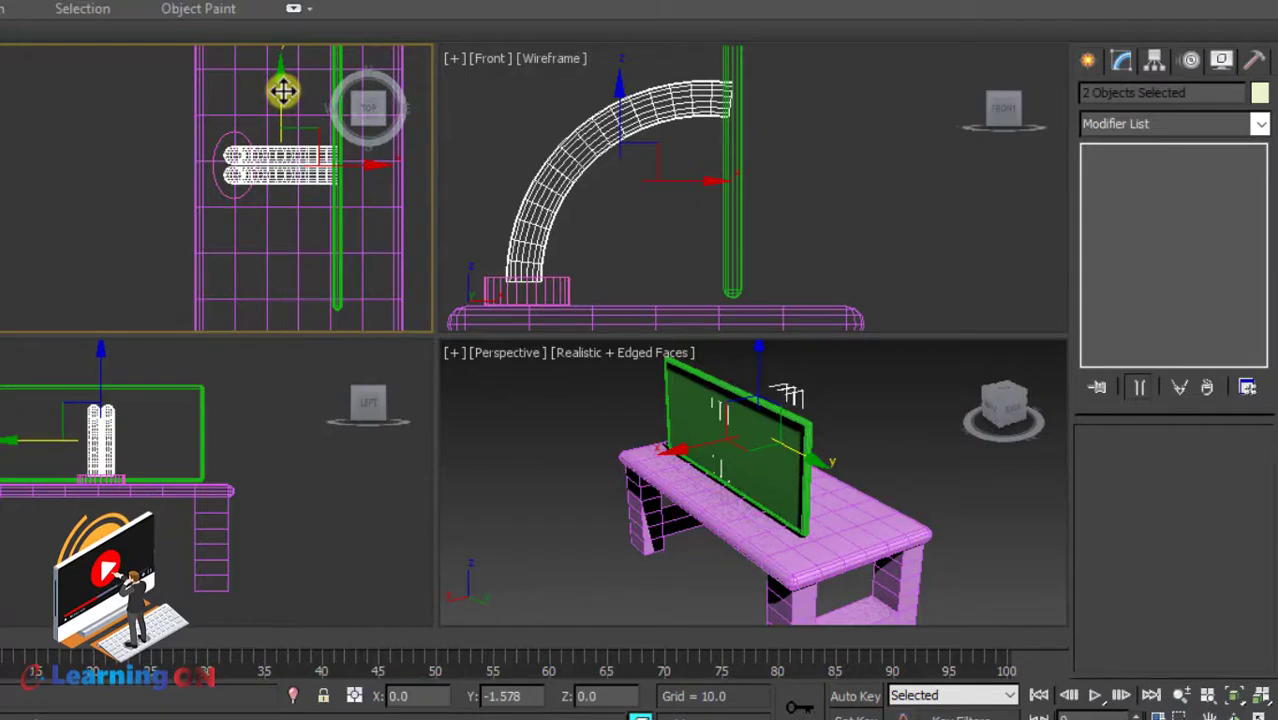
- Raise the screen panel in the Front view to Z 26.345 so it sits higher on the bent arms
left_click(734, 156)
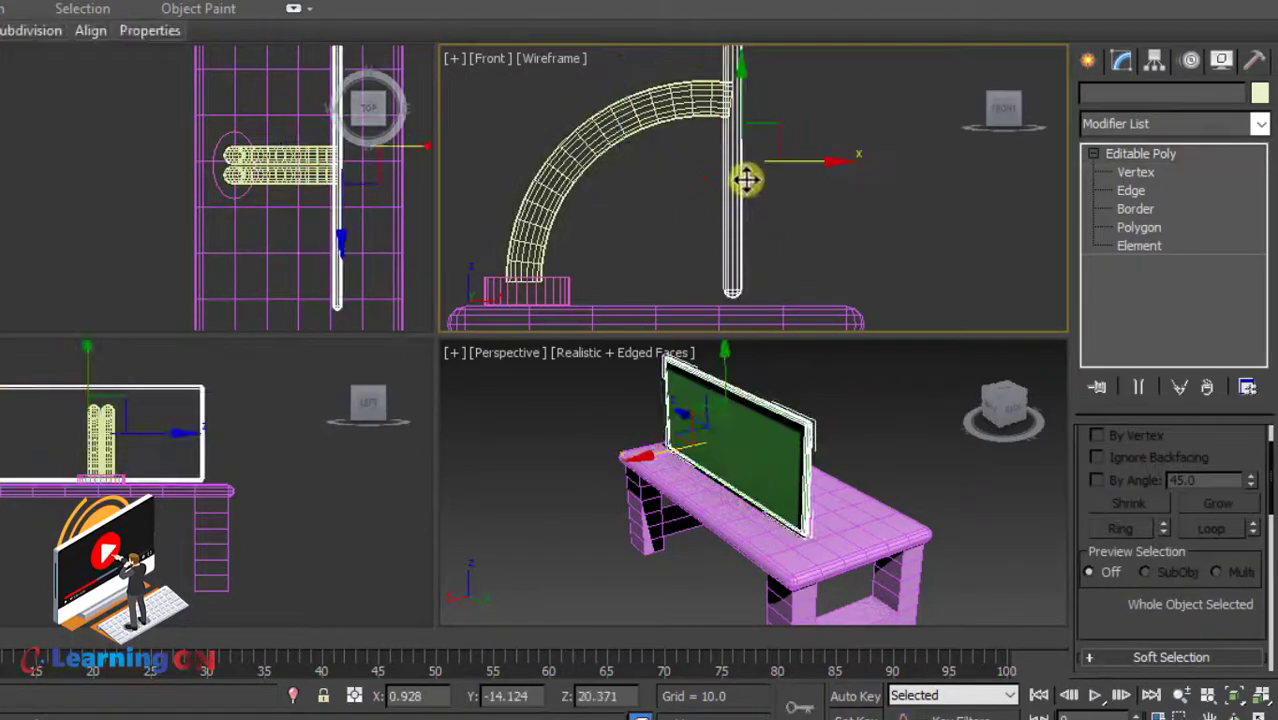
middle_click_drag(765, 144, 755, 177)
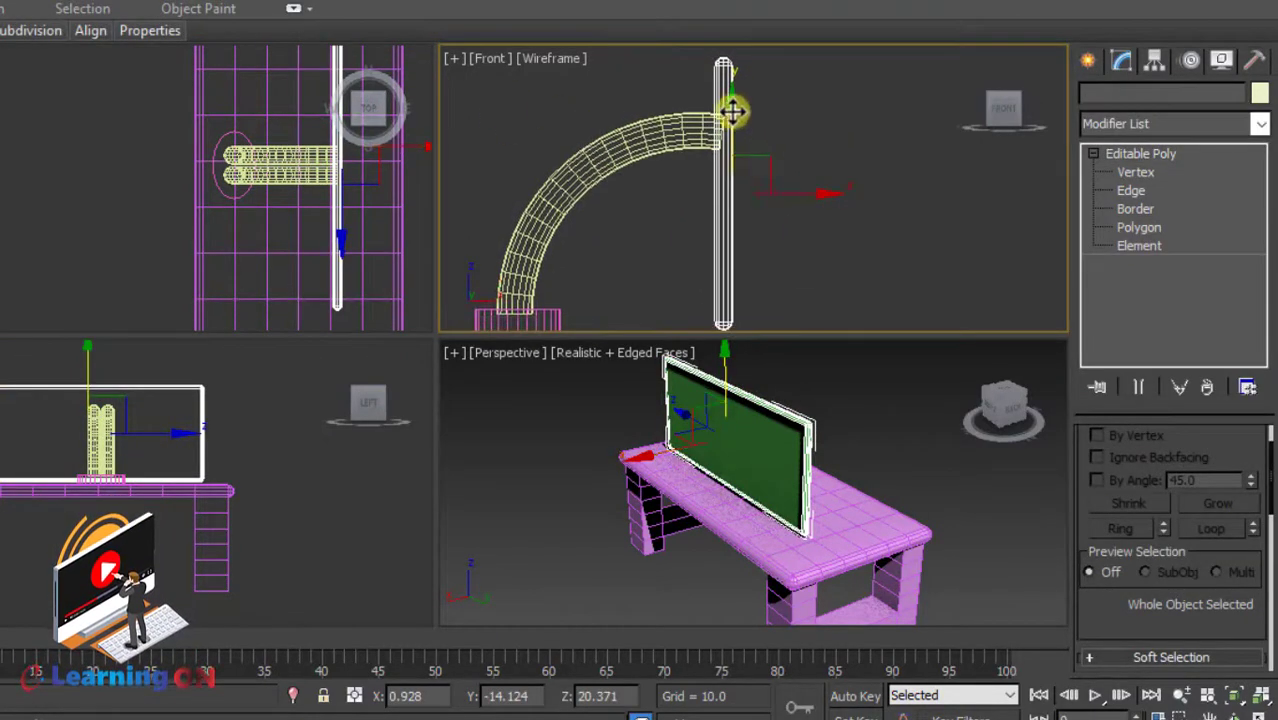
left_click_drag(733, 112, 734, 64)
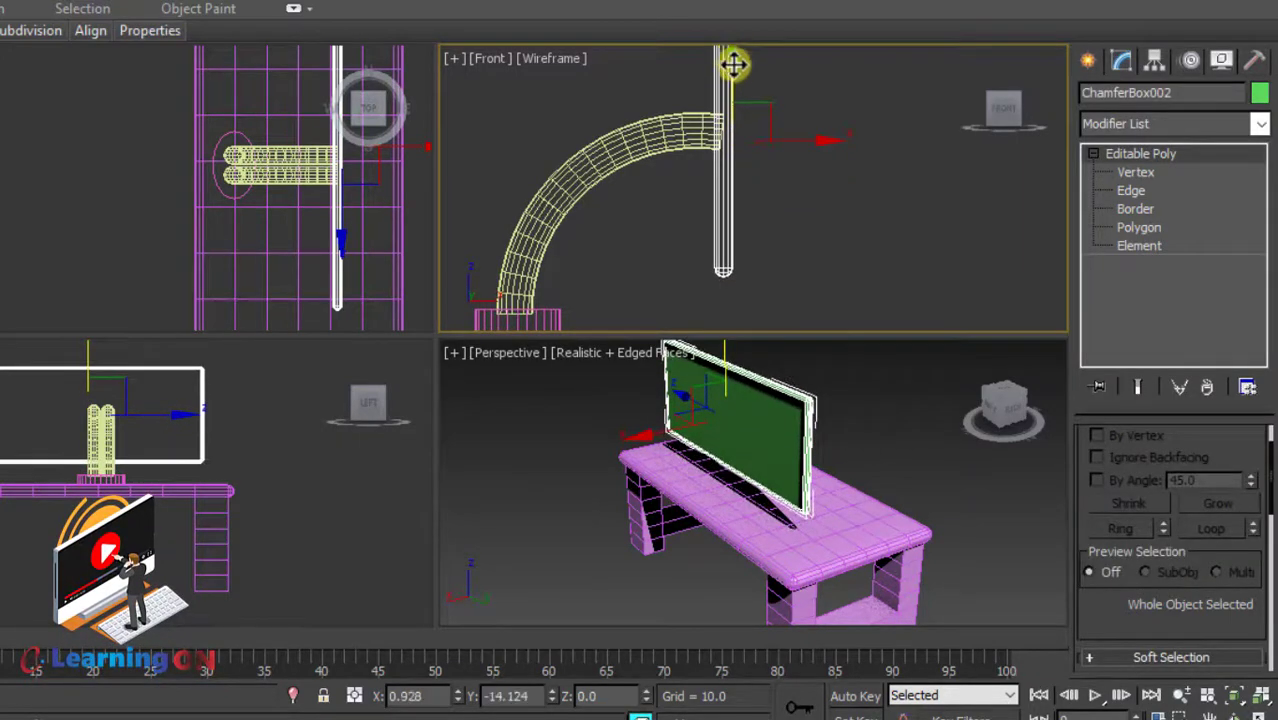
middle_click_drag(841, 436, 822, 439)
key("alt+w")
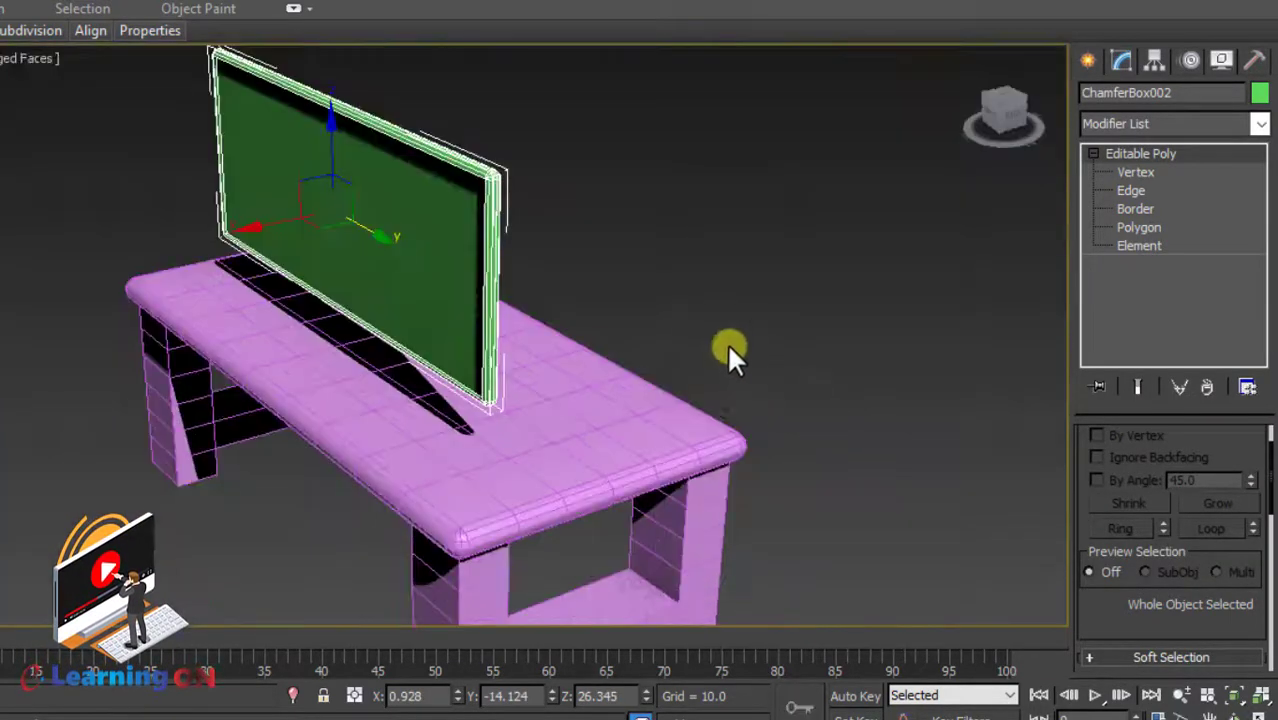
middle_click_drag(726, 342, 775, 322, "alt")
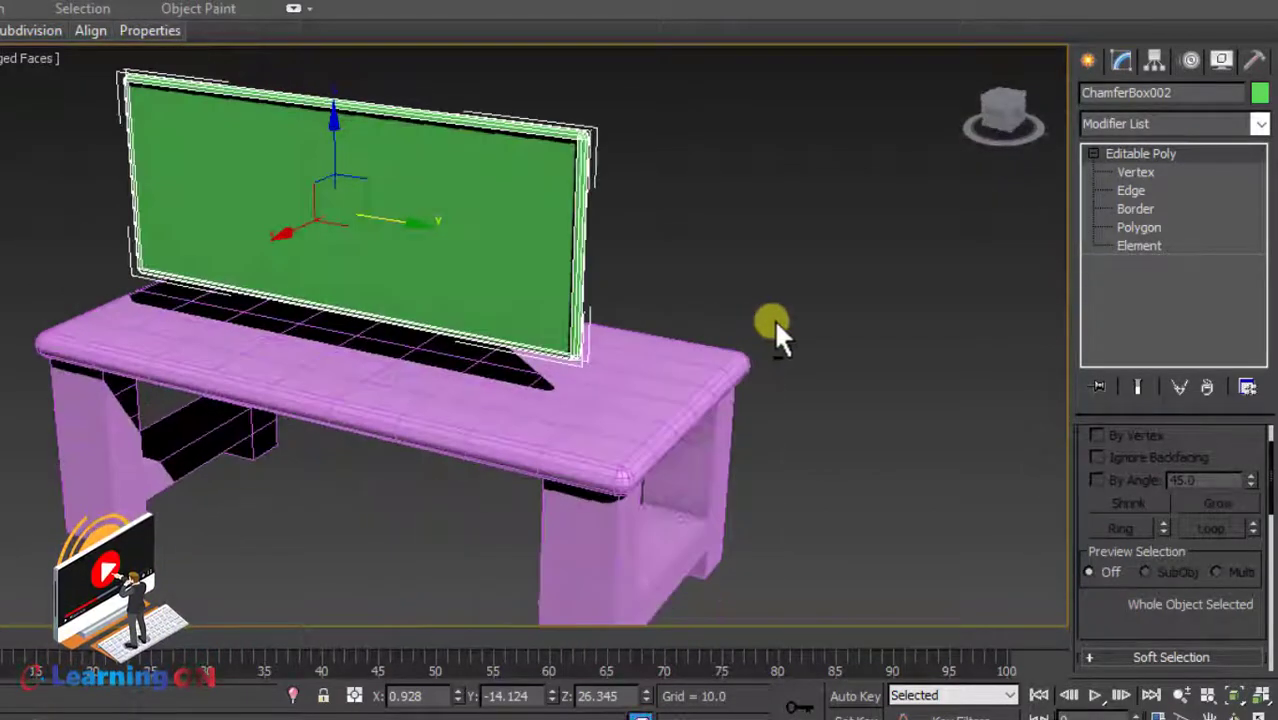
key("alt+w")
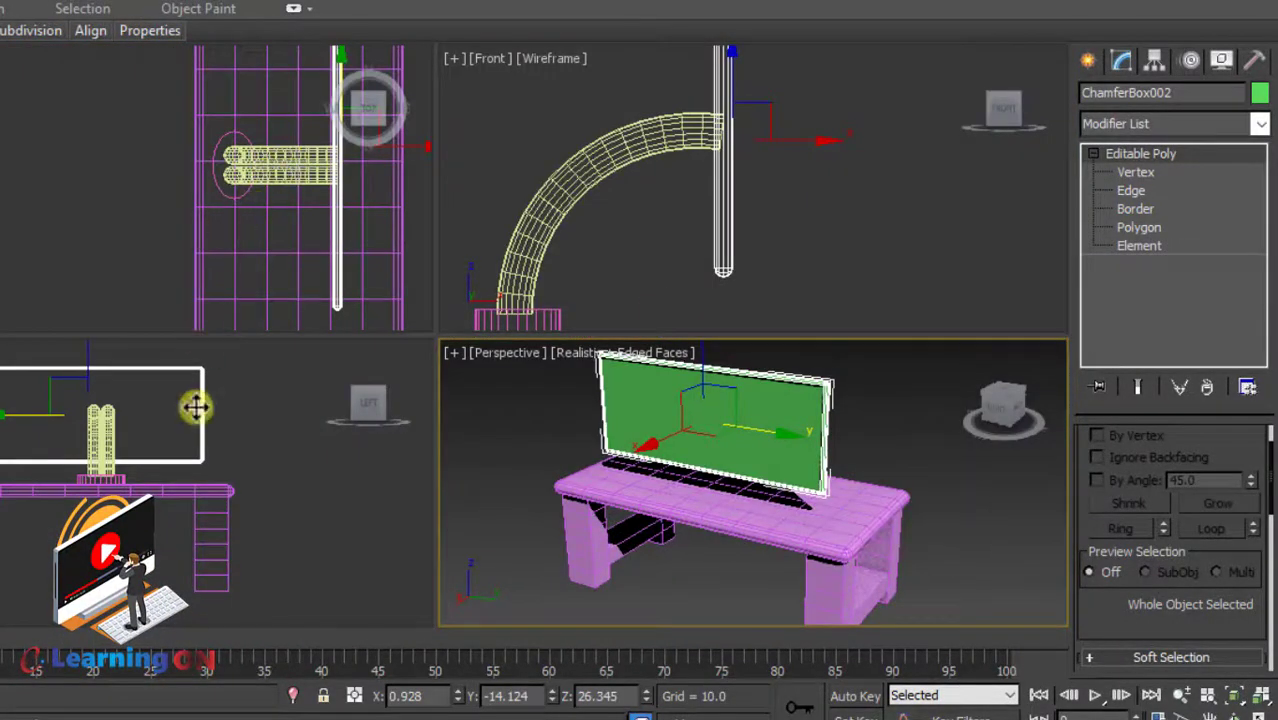
- Select both bent cylinders and the elliptical base, and move them about -6.6 in X in the Left view to centre them behind the panel
left_click(255, 372)
left_click(115, 446)
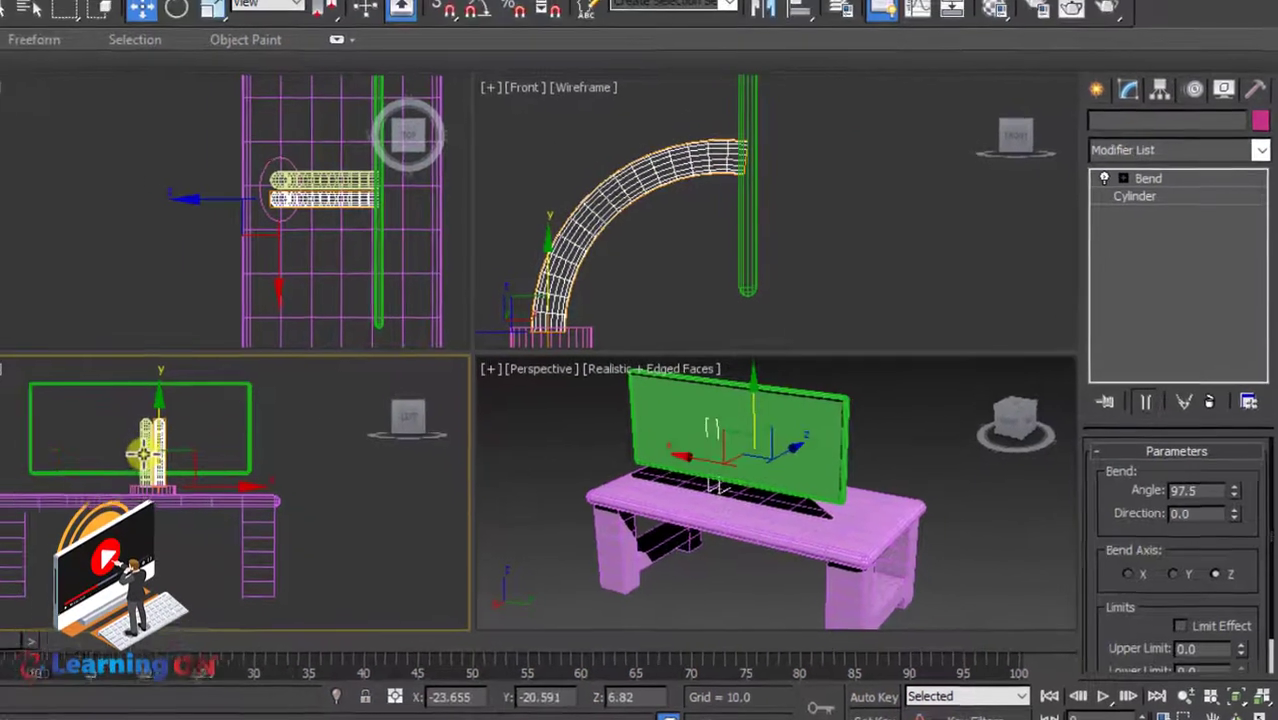
left_click(149, 490, "ctrl")
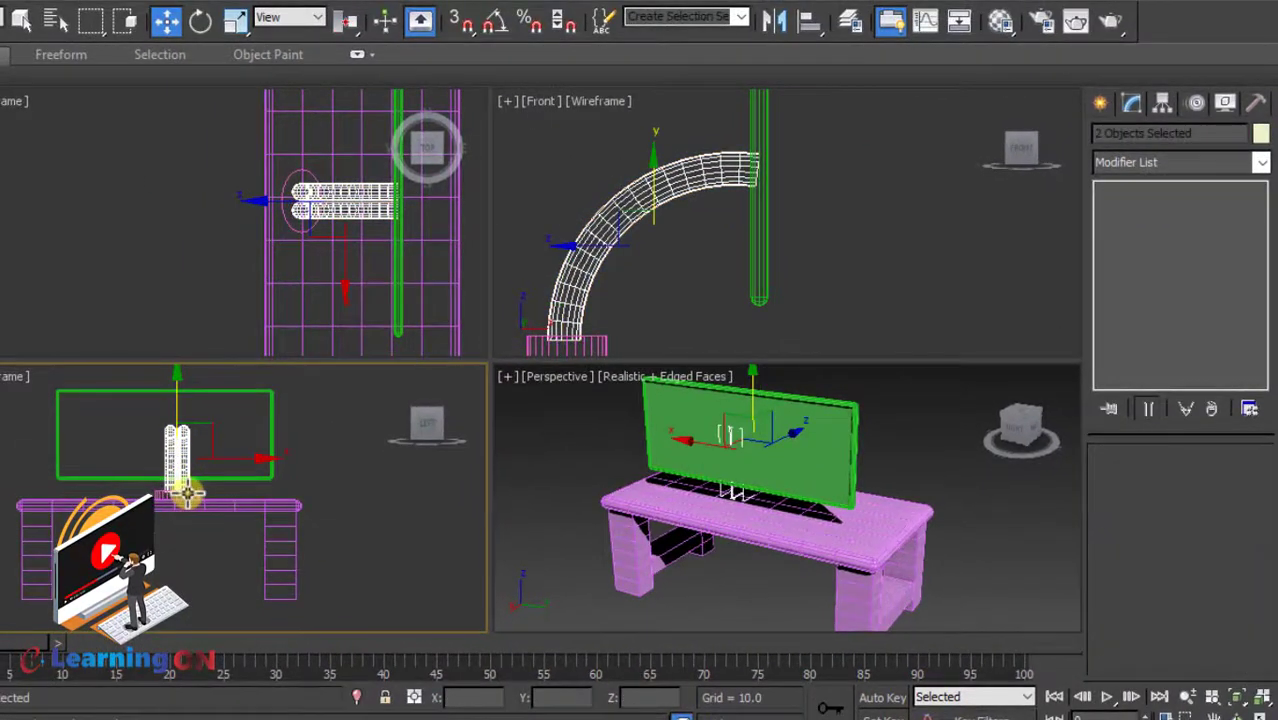
left_click(190, 492, "ctrl")
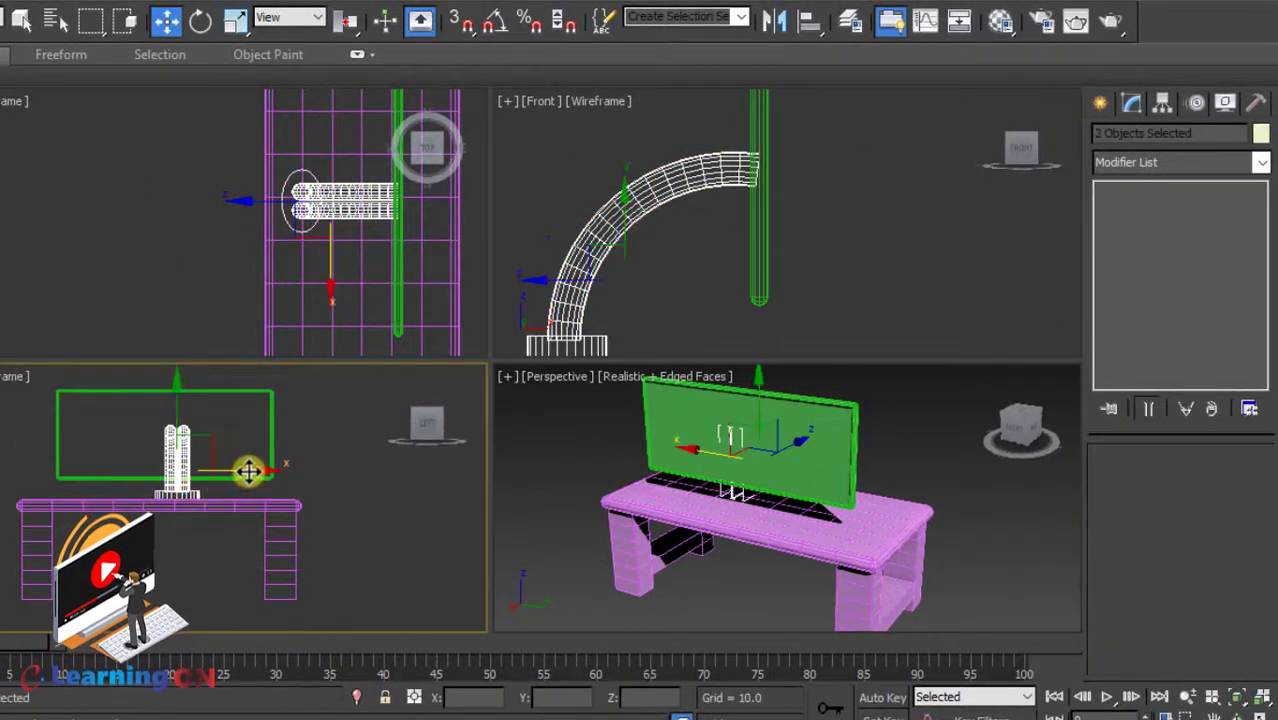
left_click_drag(248, 465, 231, 471)
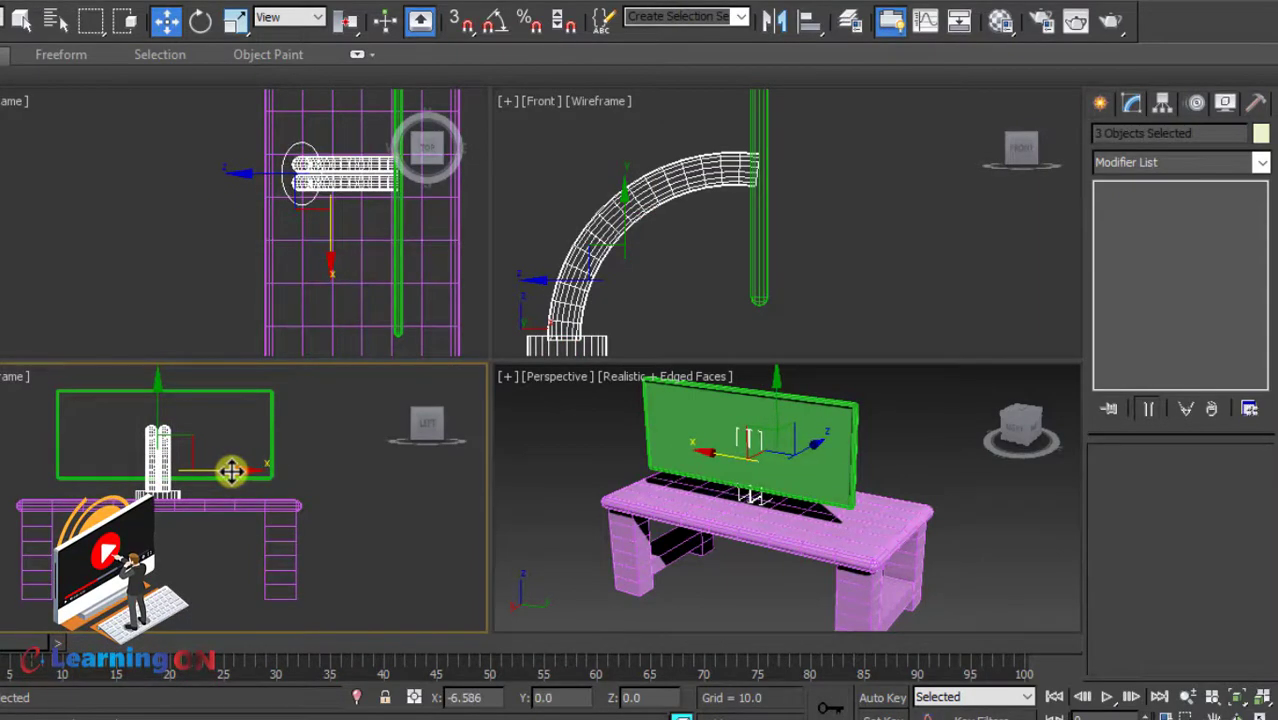
- Select the large recessed screen face of the panel at Polygon level in the Perspective view
left_click(922, 425)
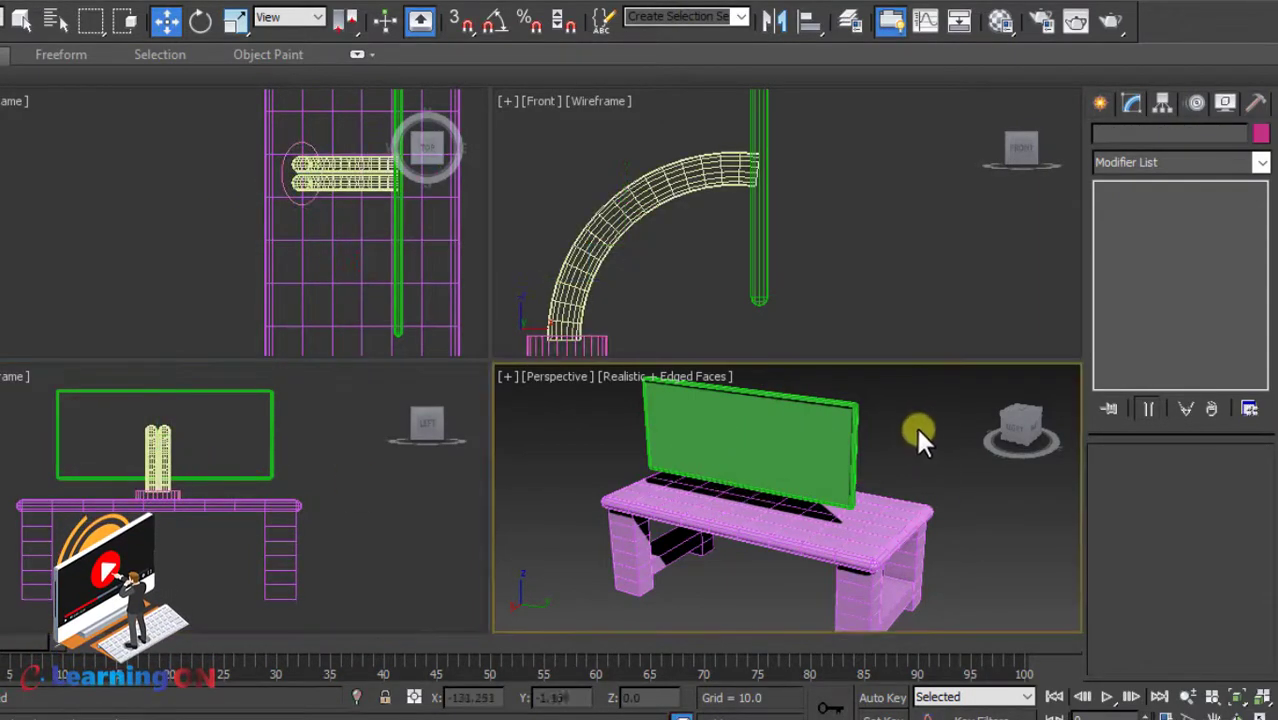
key("alt+w")
middle_click_drag(768, 344, 773, 302, "alt")
left_click(703, 214)
middle_click_drag(965, 310, 885, 318, "alt")
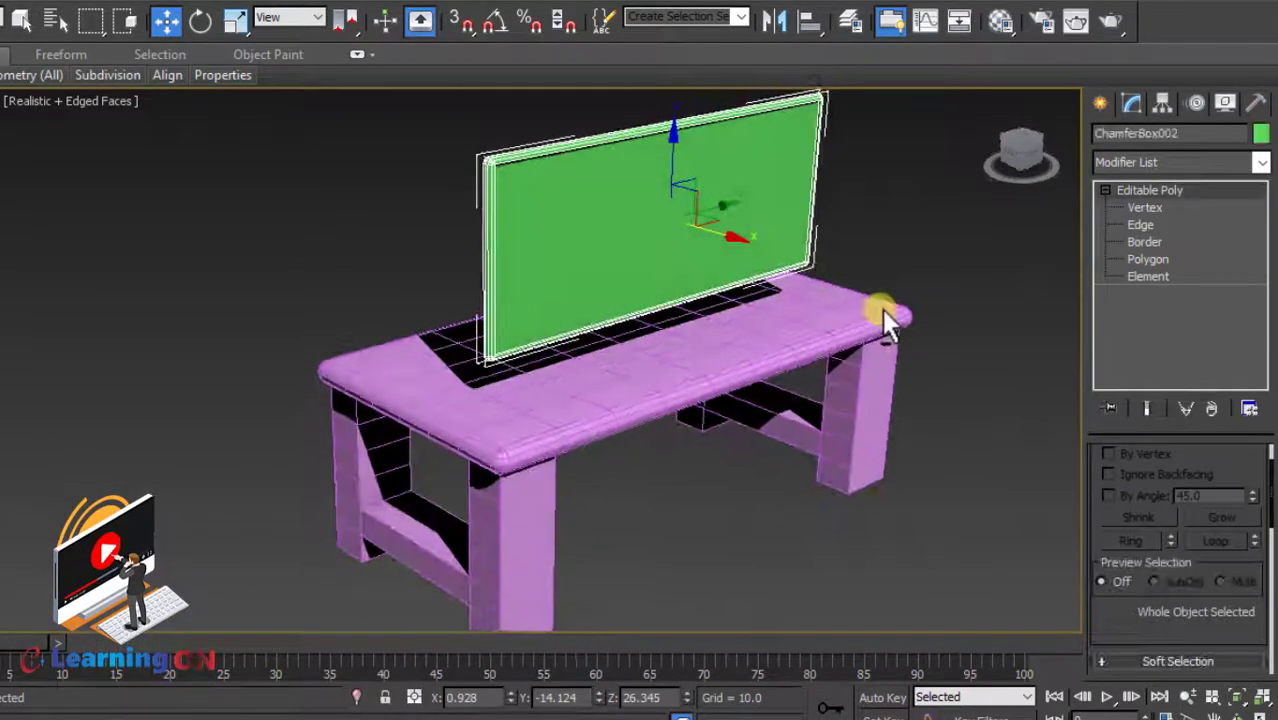
left_click(1156, 258)
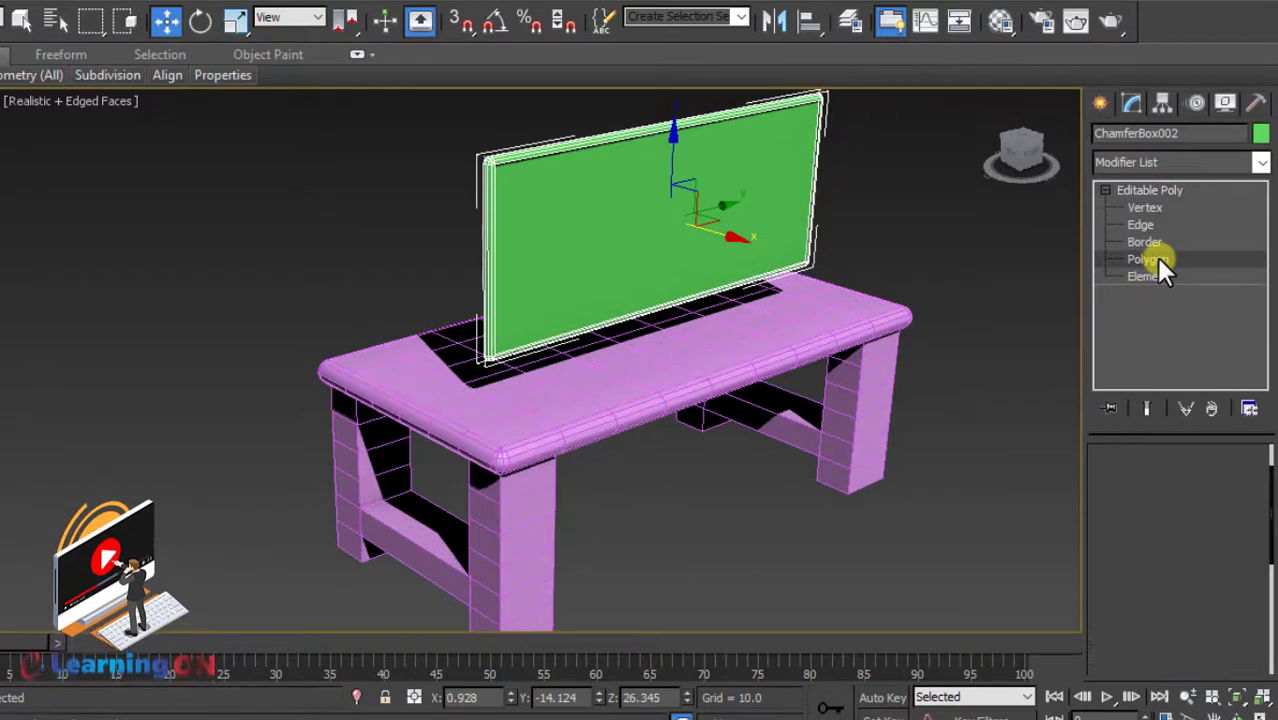
left_click(736, 213)
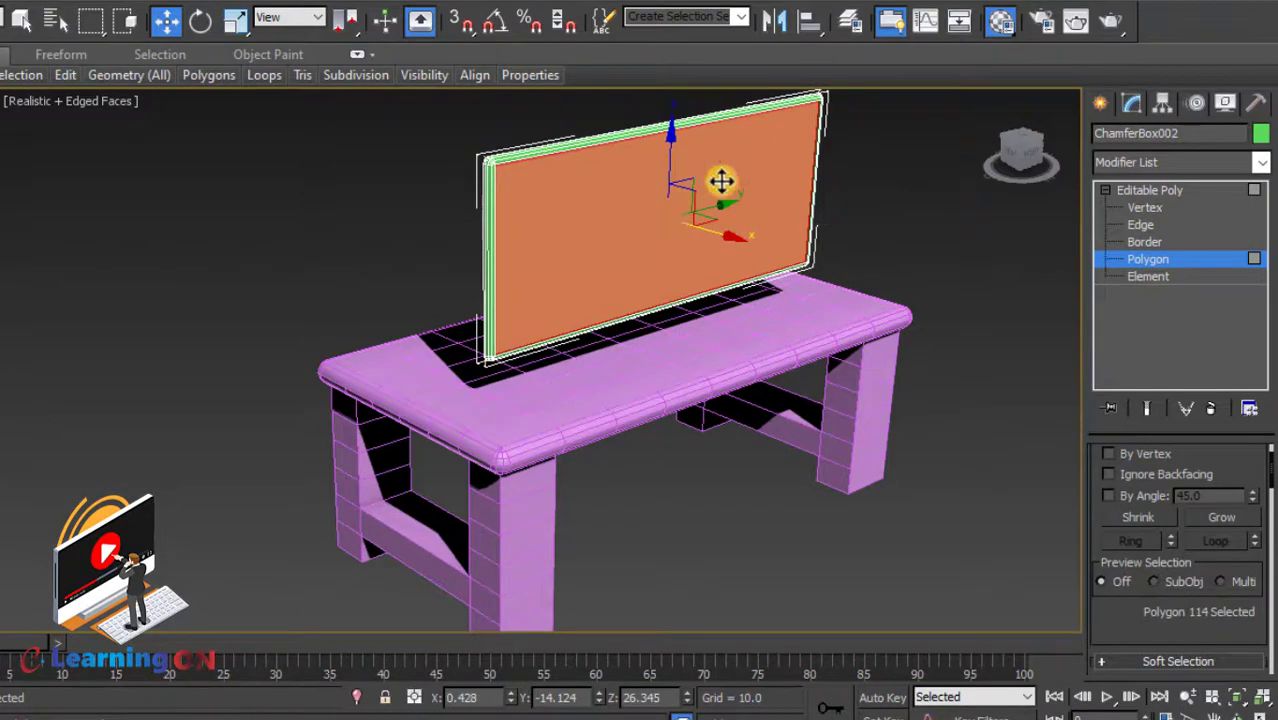
- Load aaa.png from the Desktop as a Bitmap in the Diffuse map of the 01 - Default material
key("m")
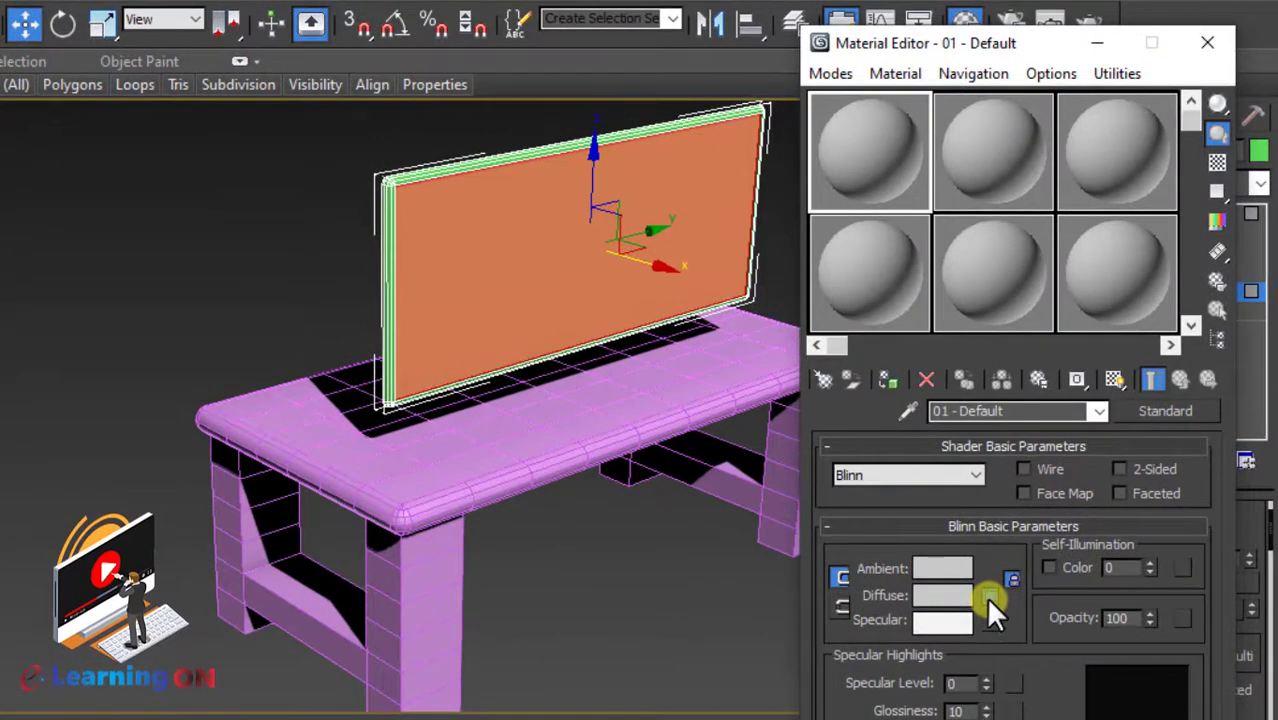
left_click(990, 597)
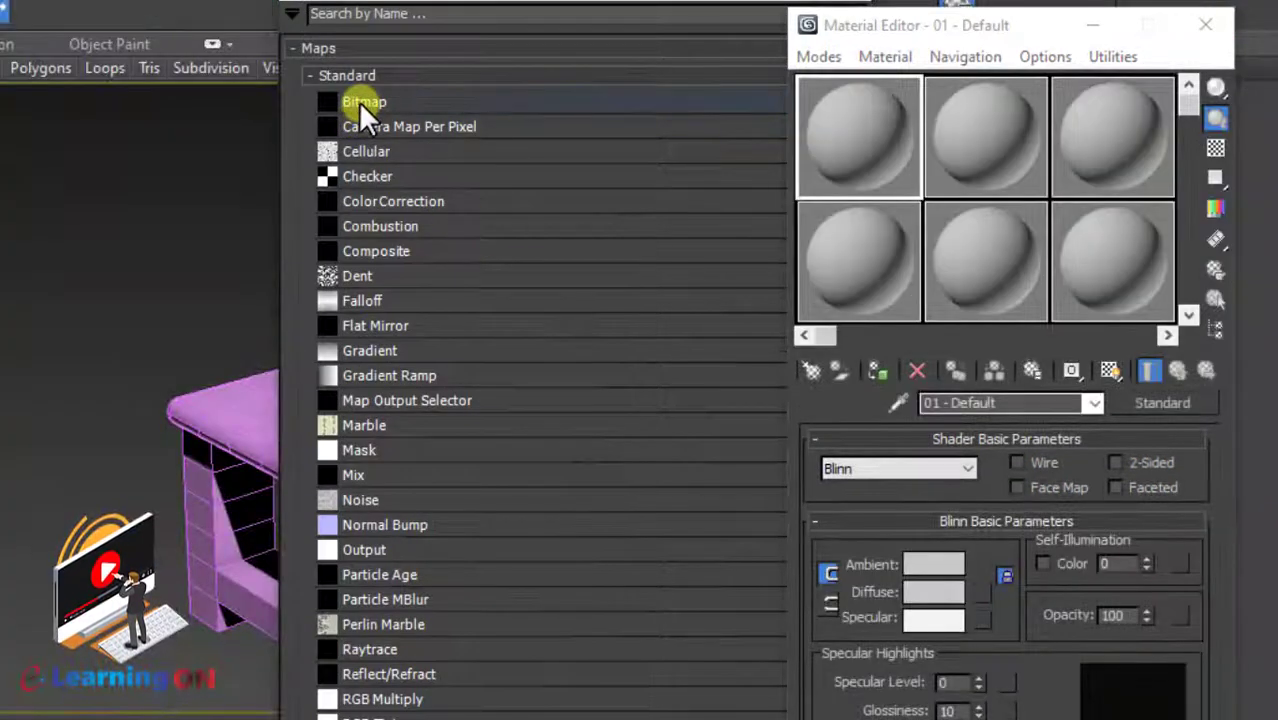
double_click(358, 101)
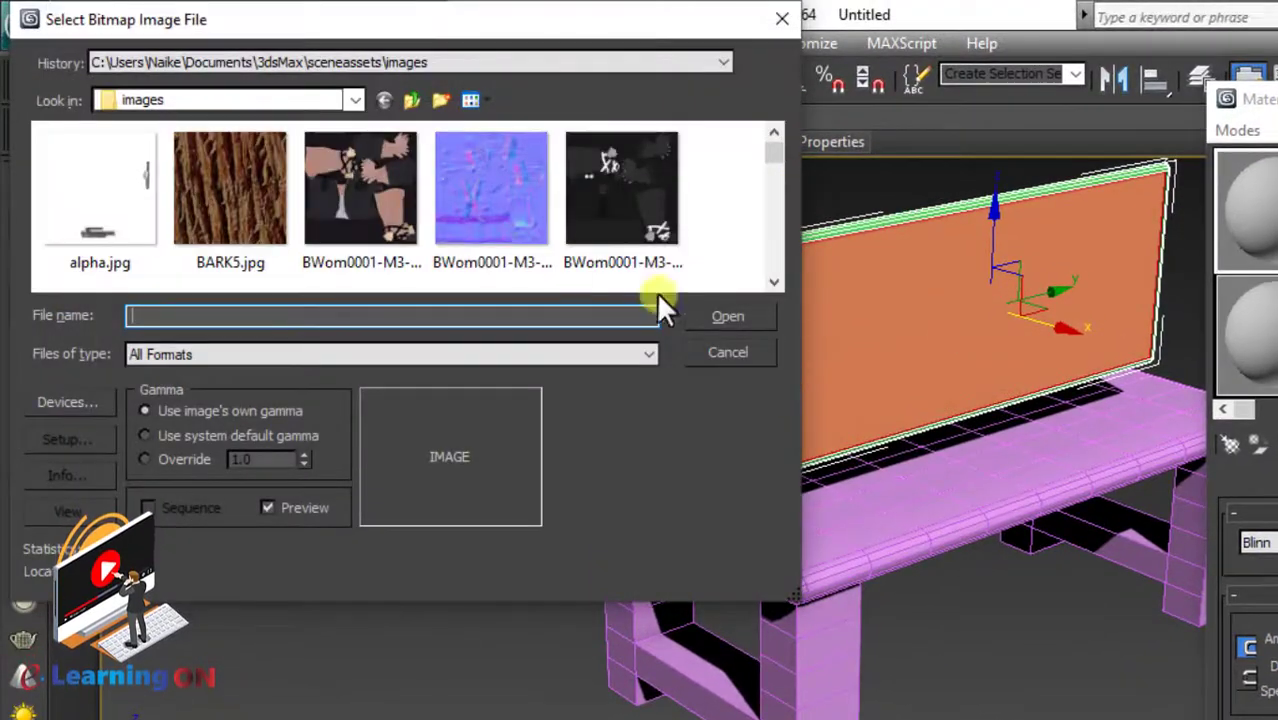
left_click(181, 99)
scroll(185, 112, "up", 2)
left_click(171, 120)
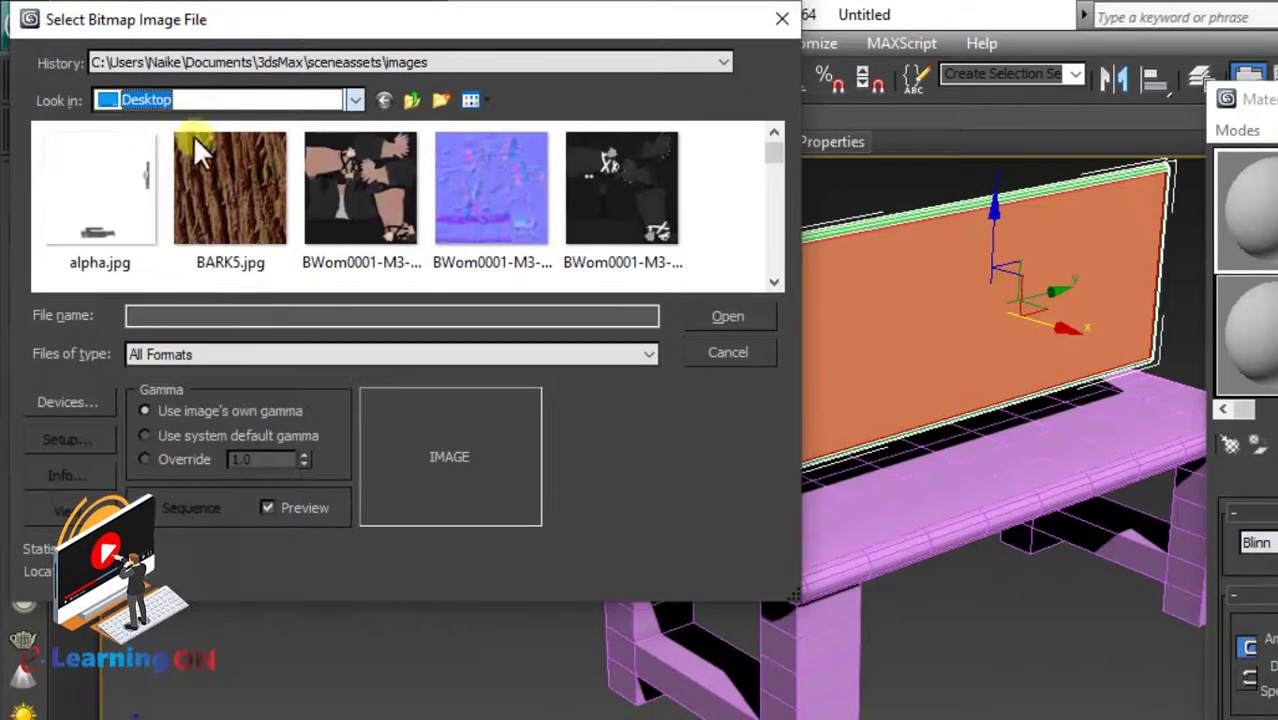
left_click_drag(767, 152, 765, 200)
left_click(425, 230)
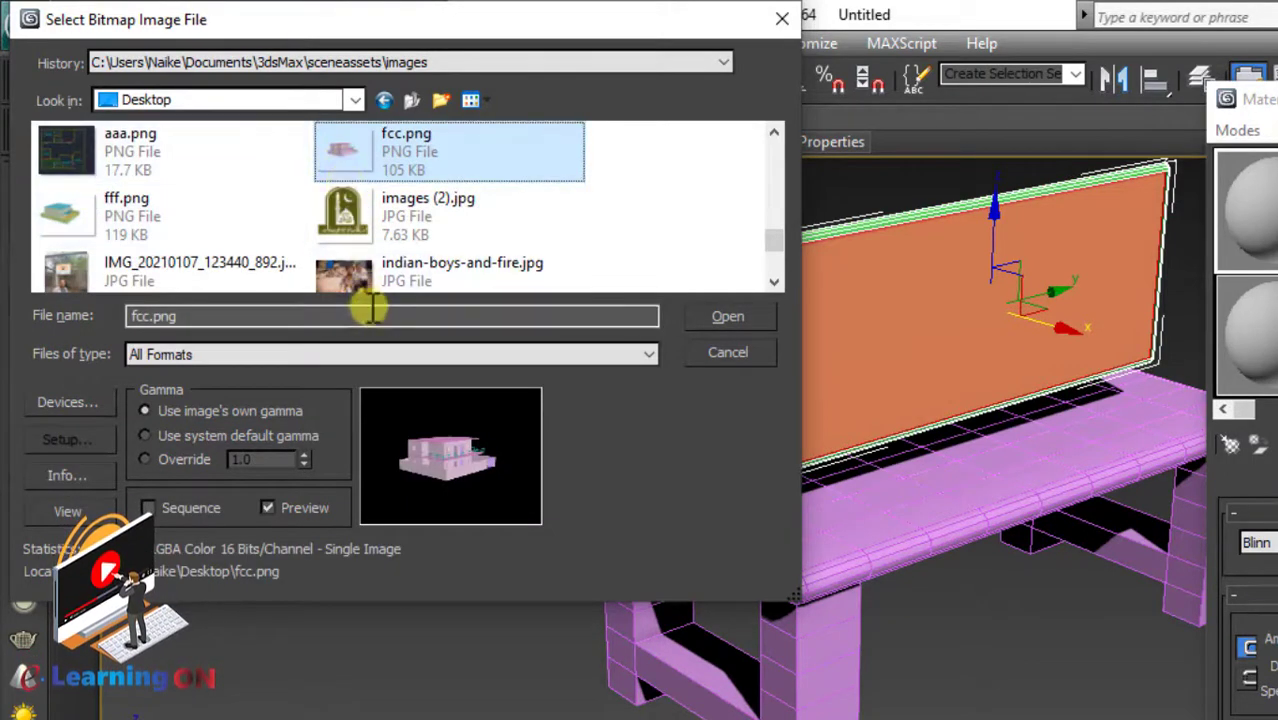
left_click(114, 148)
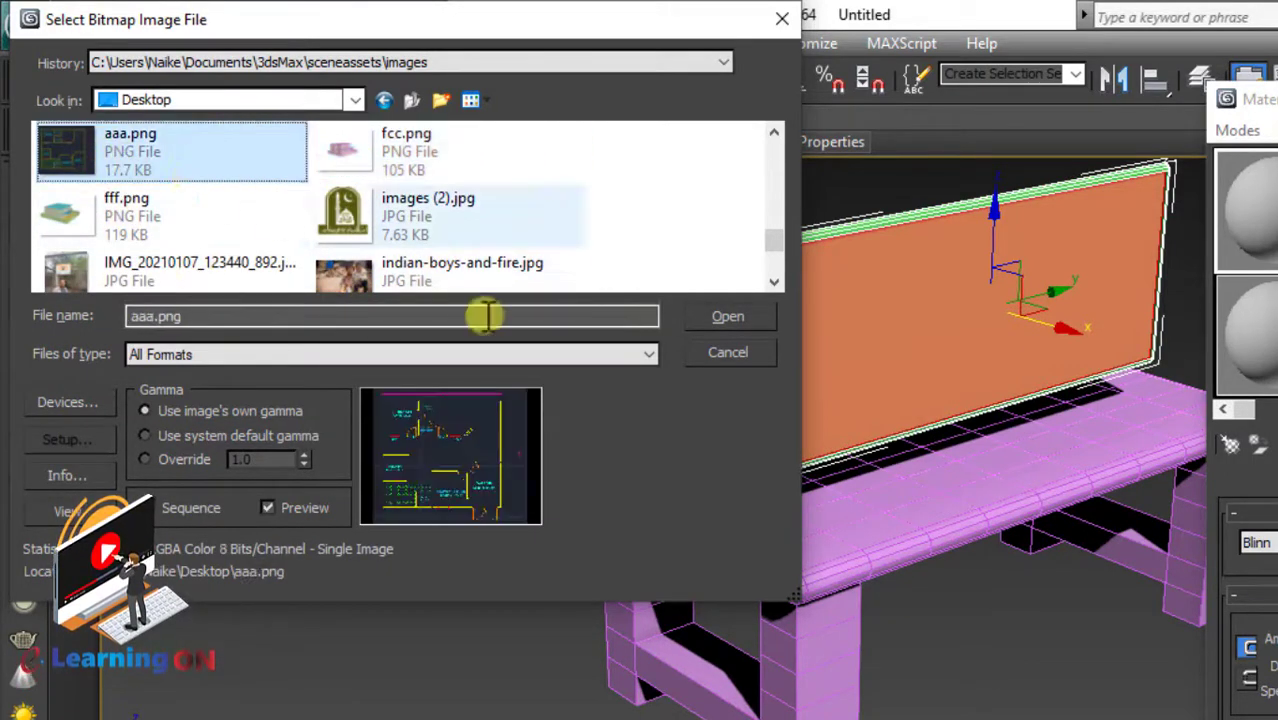
left_click(705, 320)
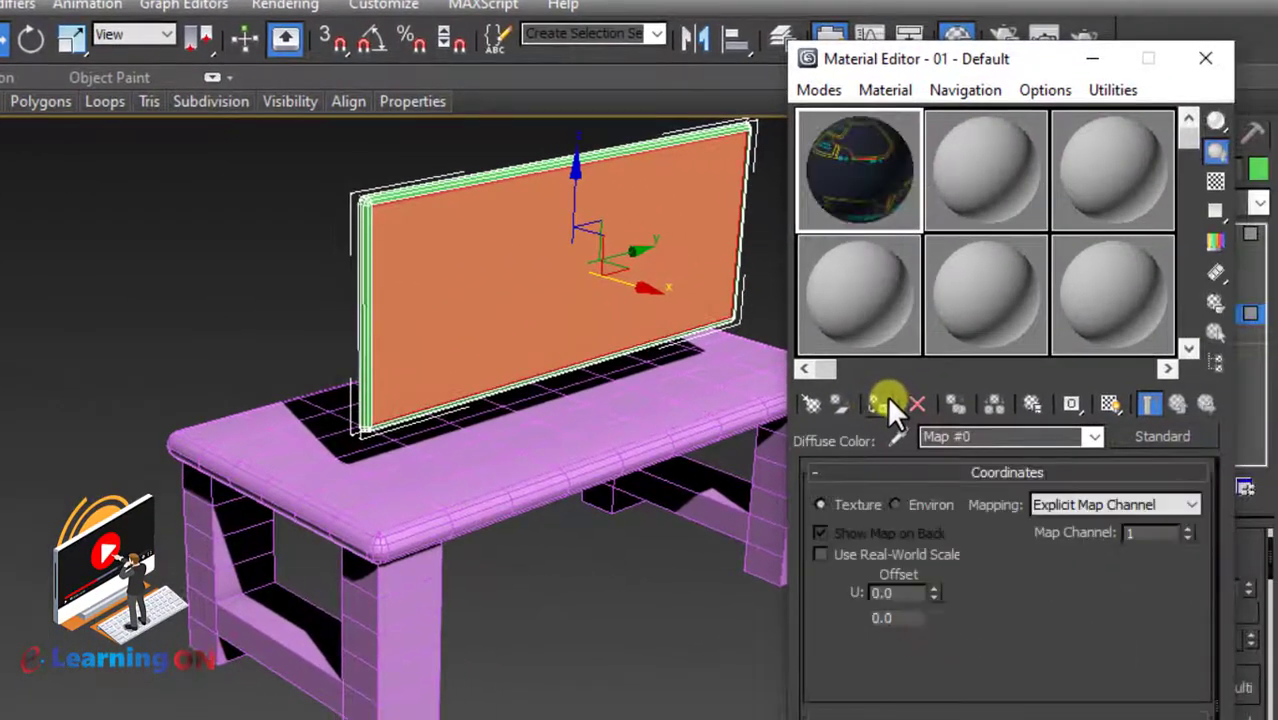
- Assign the bitmap material to the selected screen face, display it shaded in the viewport, and close the Material Editor
left_click(986, 414)
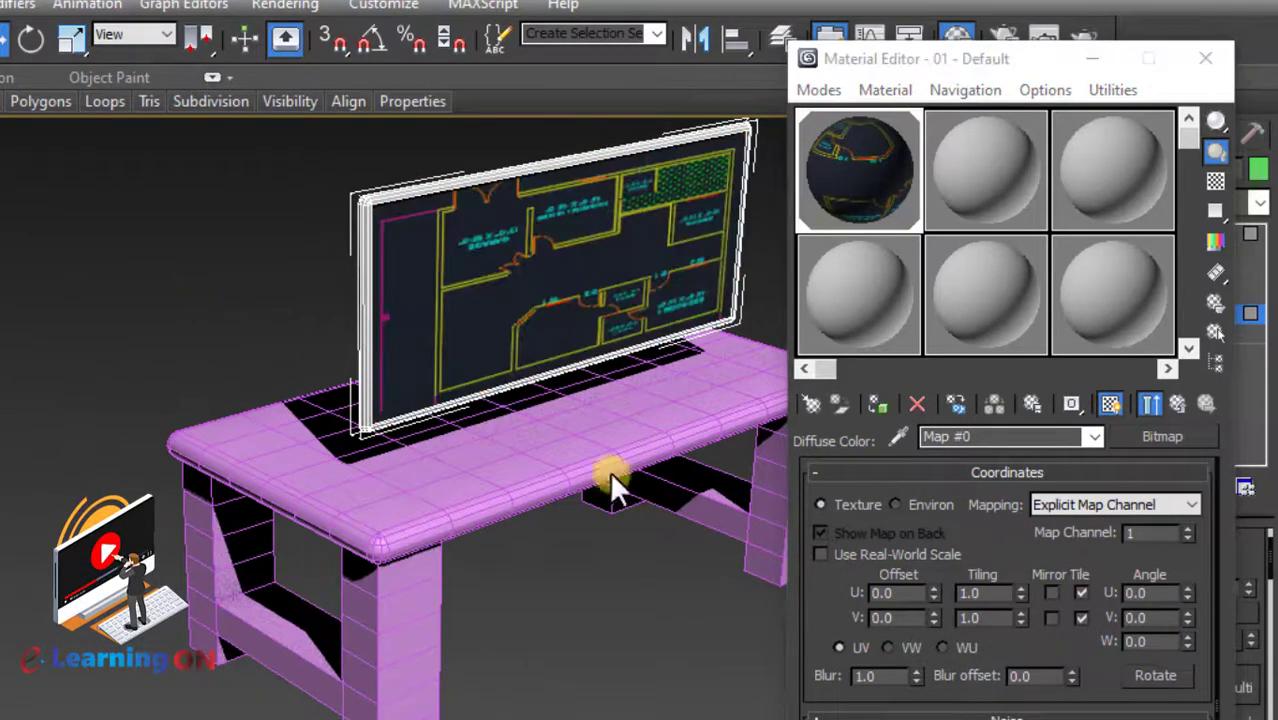
middle_click_drag(619, 542, 489, 463, "alt")
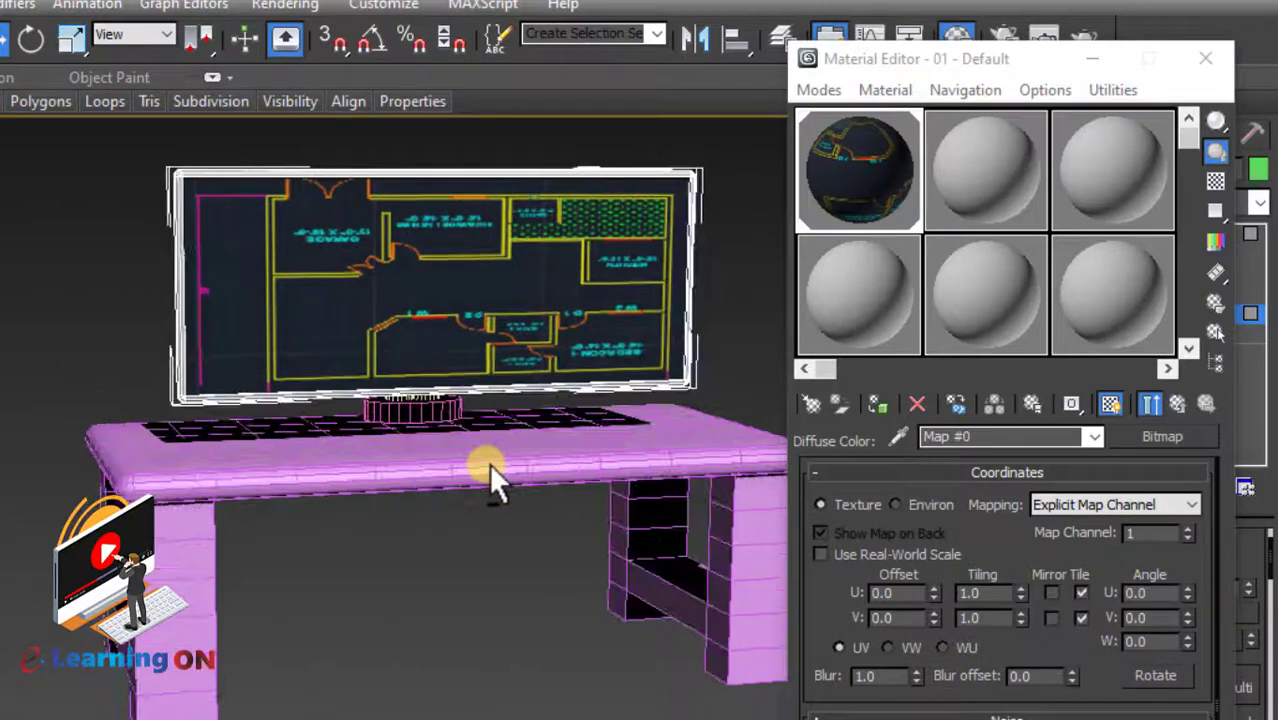
middle_click_drag(551, 543, 416, 543)
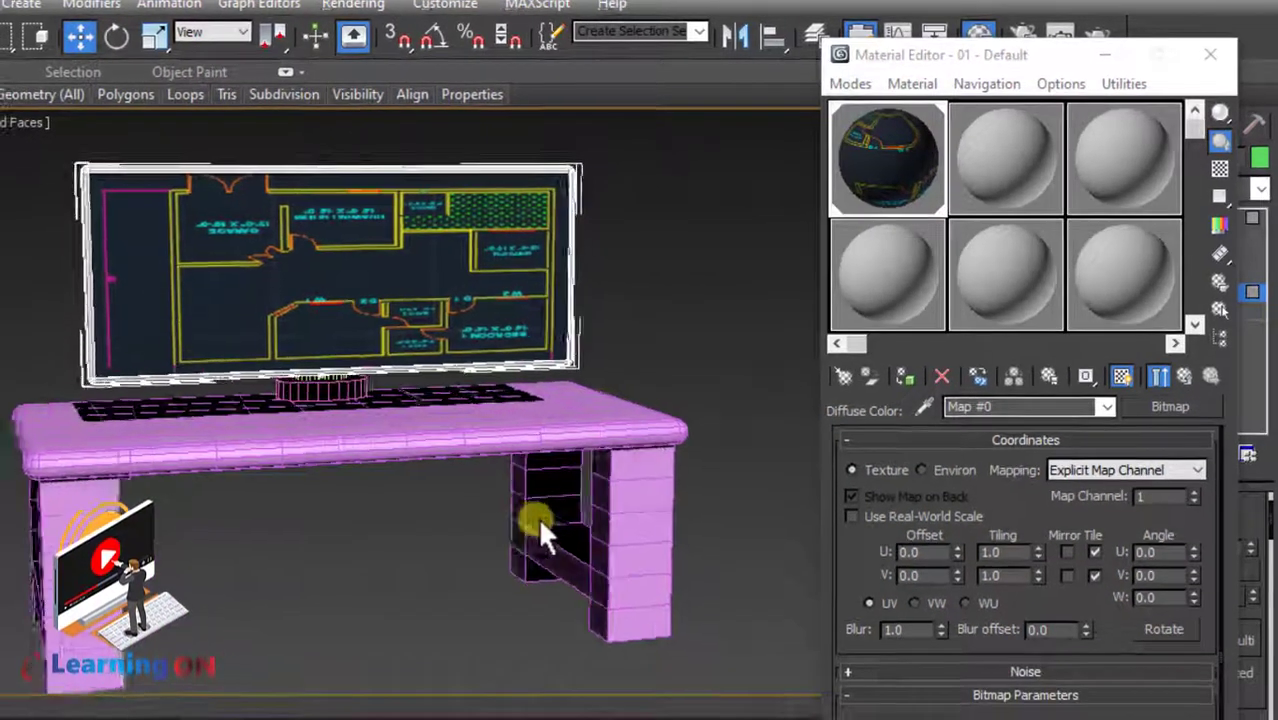
mouse_move(540, 525)
middle_mouse_down("alt")
mouse_move(599, 547)
mouse_move(752, 553)
mouse_move(589, 547)
mouse_move(562, 530)
middle_mouse_up("alt")
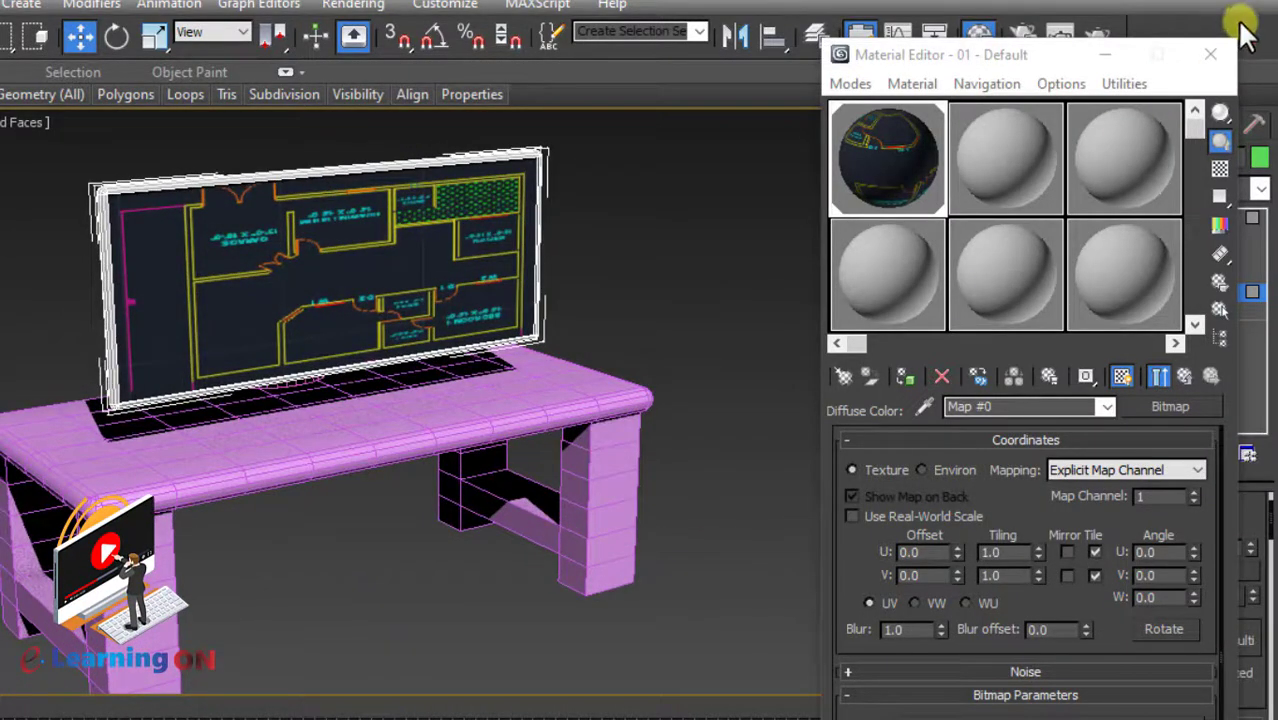
left_click(1210, 54)
middle_click_drag(690, 318, 748, 306)
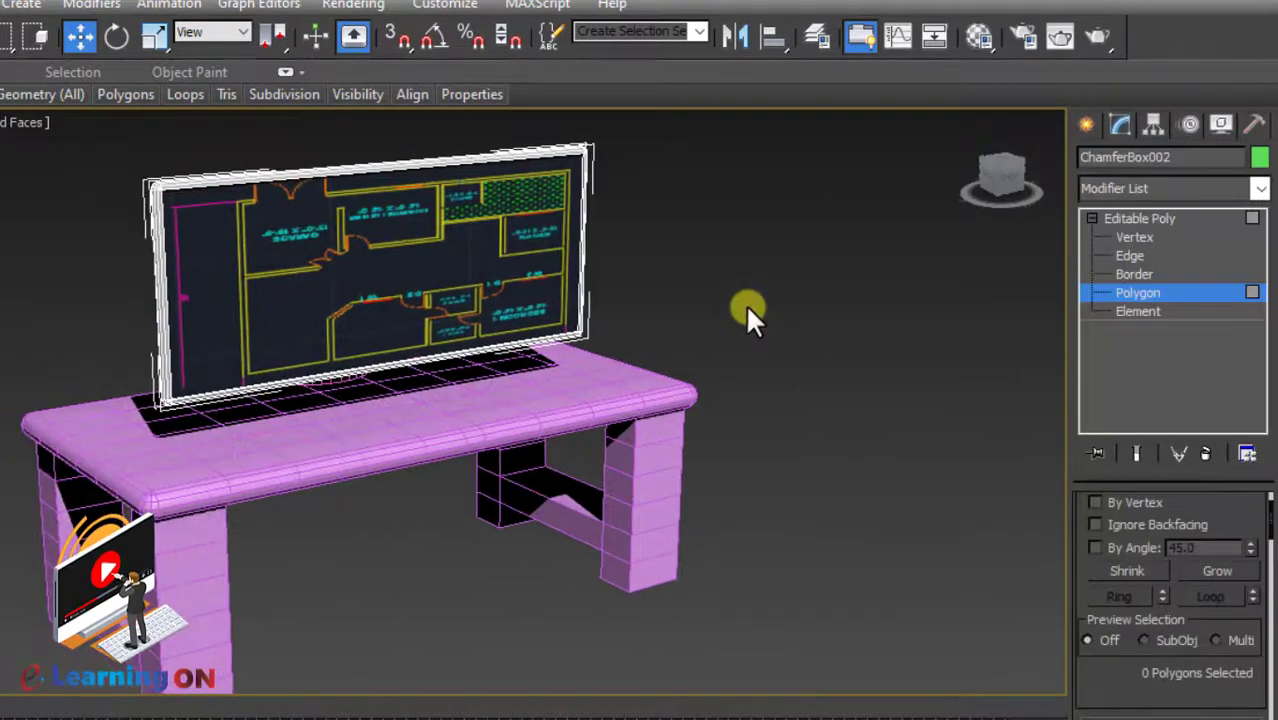